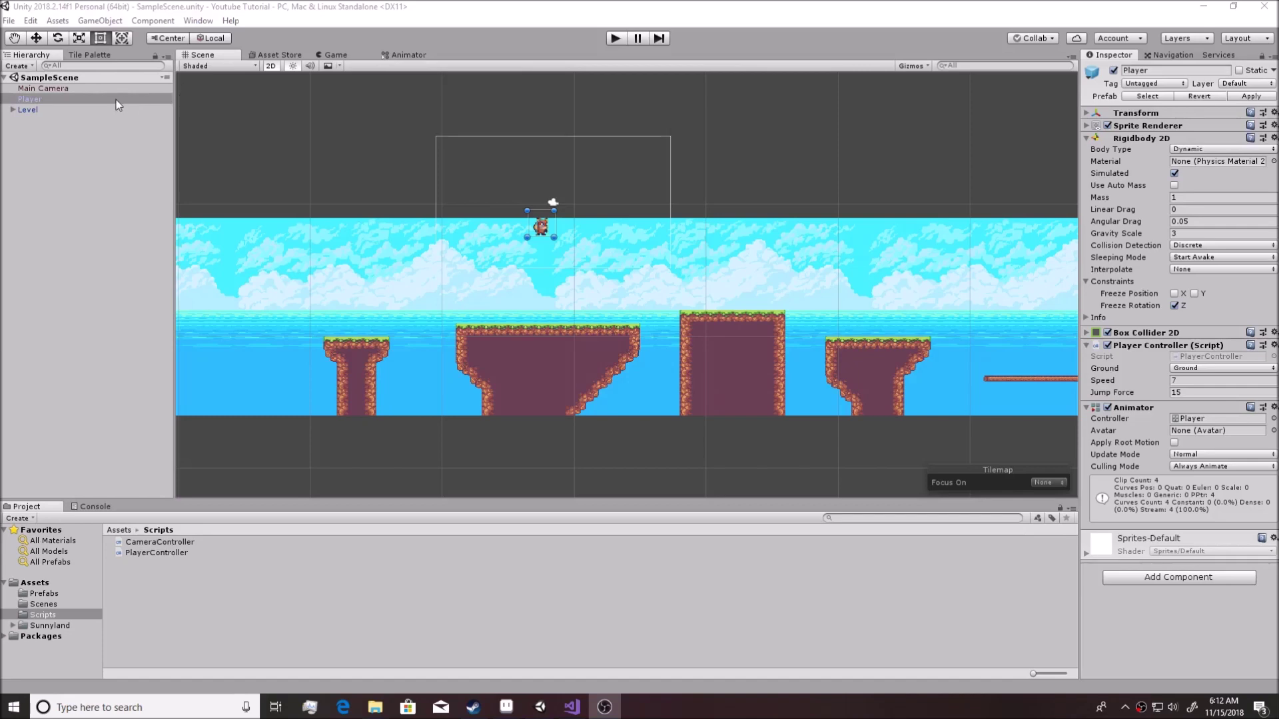
{"action": "left_click", "coordinate": [664, 278]}
{"action": "scroll", "coordinate": [616, 278], "scroll_direction": "up", "scroll_amount": 3}
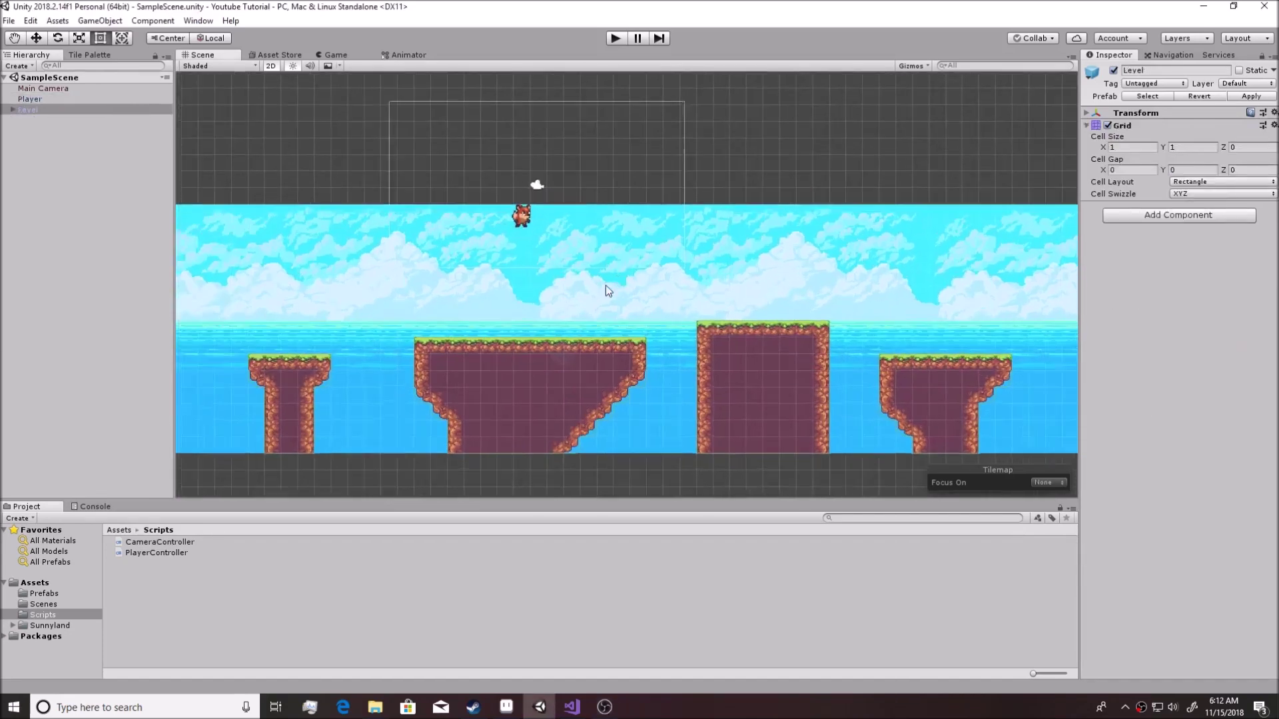
{"action": "left_click", "coordinate": [300, 247]}
{"action": "left_click", "coordinate": [90, 241]}
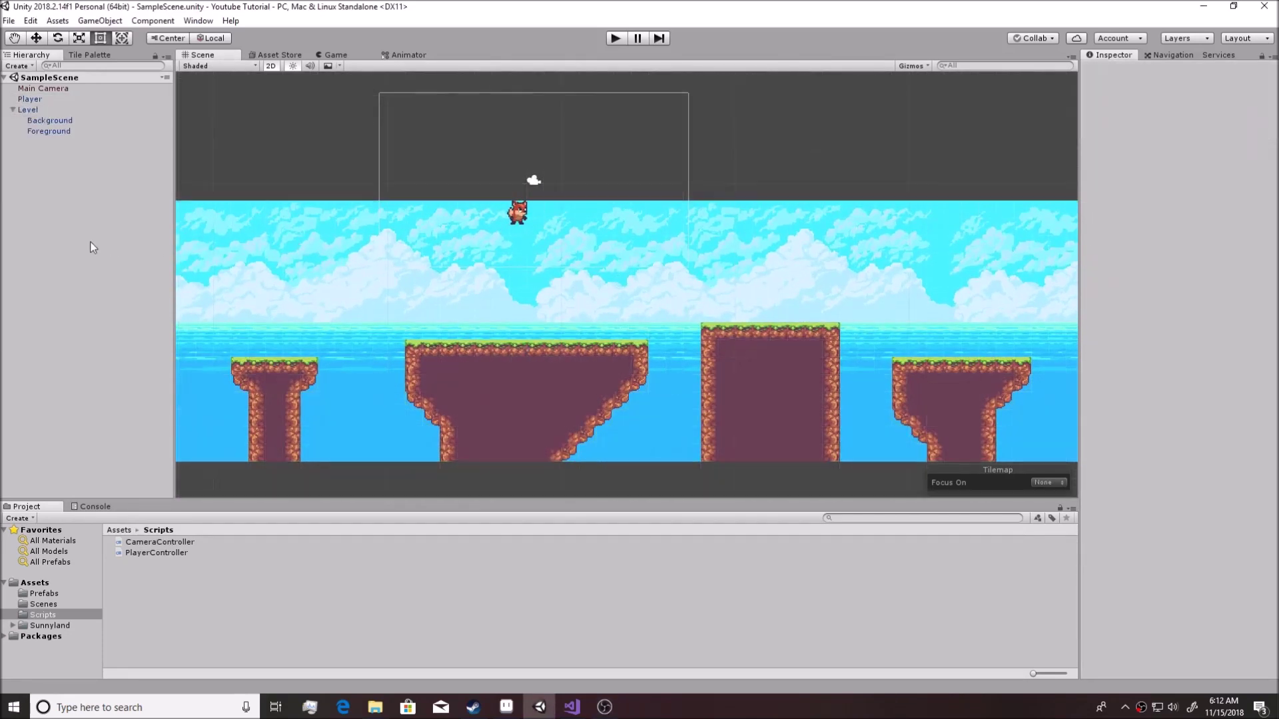
{"action": "left_click", "coordinate": [12, 110]}
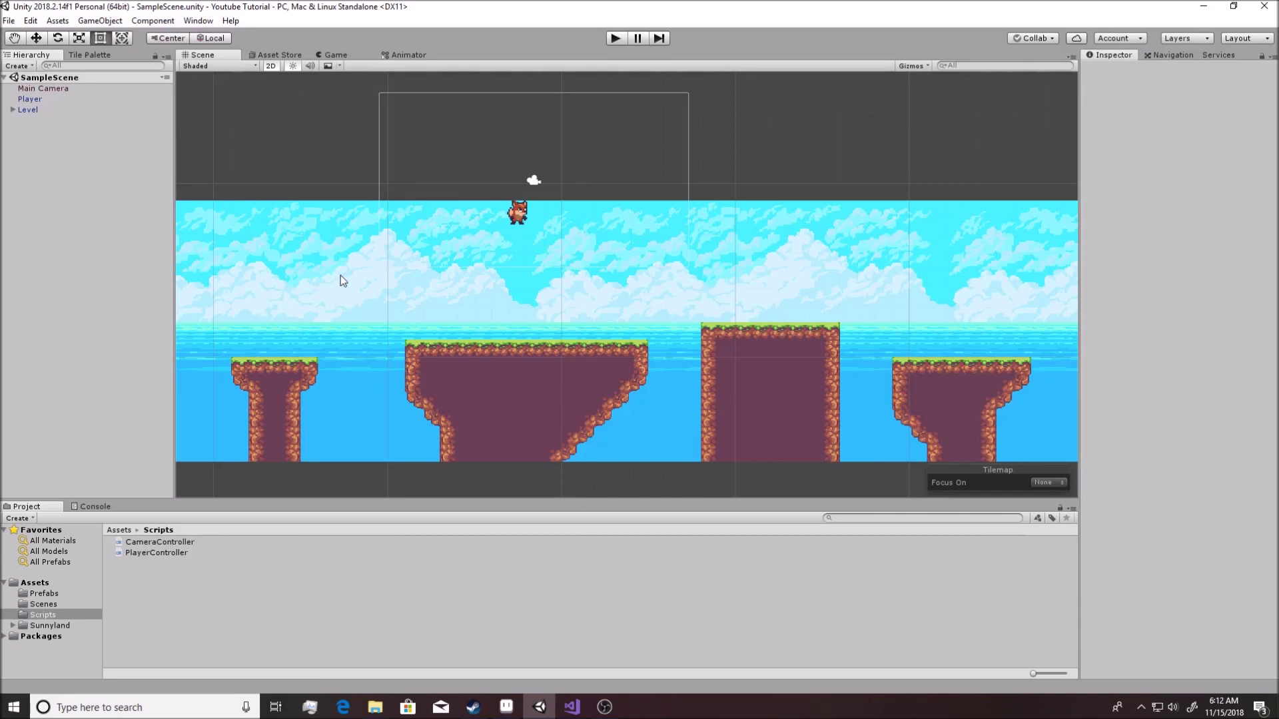
Create an empty game object at the root of the scene hierarchy
{"action": "right_click", "coordinate": [91, 167]}
{"action": "right_click", "coordinate": [66, 144]}
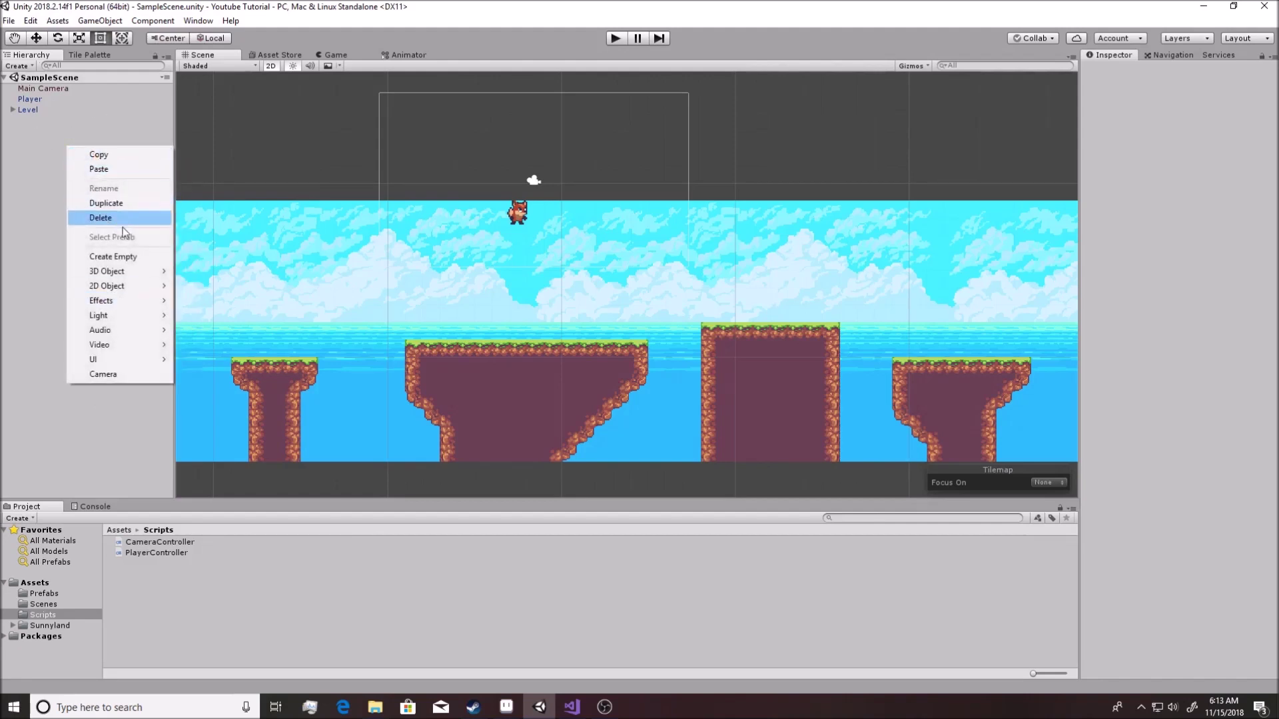
{"action": "left_click", "coordinate": [125, 257]}
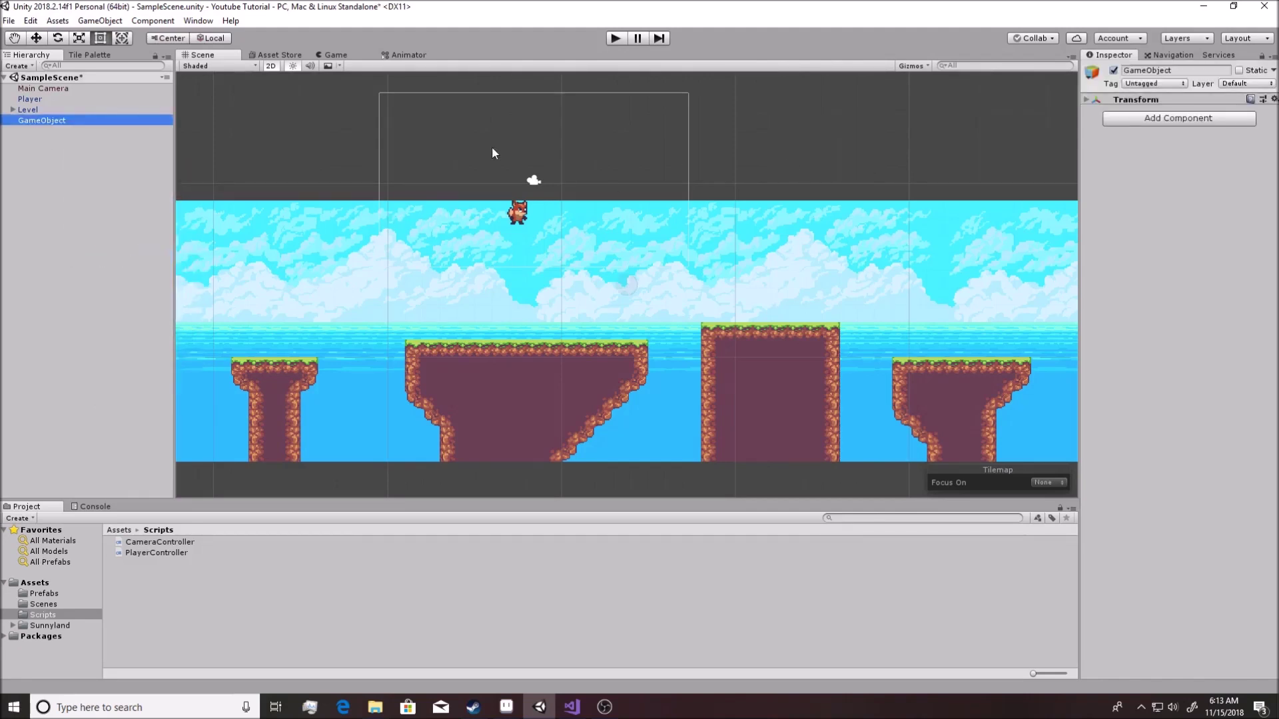
Rename the new empty game object as Collectable
{"action": "left_click", "coordinate": [73, 122]}
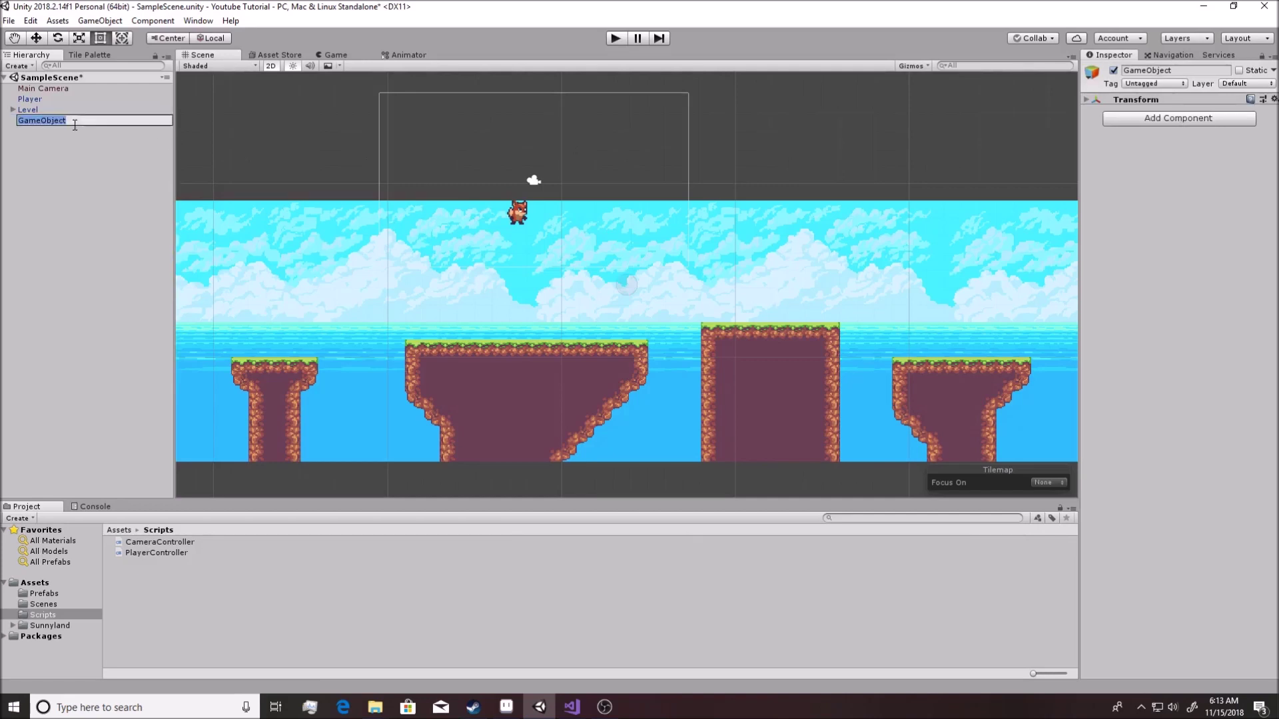
{"action": "type", "text": "Collectible"}
{"action": "key", "text": "BackSpace"}
{"action": "key", "text": "BackSpace"}
{"action": "key", "text": "BackSpace"}
{"action": "key", "text": "BackSpace"}
{"action": "type", "text": "albe"}
{"action": "key", "text": "BackSpace"}
{"action": "key", "text": "BackSpace"}
{"action": "key", "text": "BackSpace"}
{"action": "type", "text": "ble"}
{"action": "key", "text": "BackSpace"}
{"action": "key", "text": "BackSpace"}
{"action": "key", "text": "BackSpace"}
{"action": "key", "text": "BackSpace"}
{"action": "type", "text": "ible"}
{"action": "key", "text": "BackSpace"}
{"action": "type", "text": "able"}
{"action": "key", "text": "Return"}
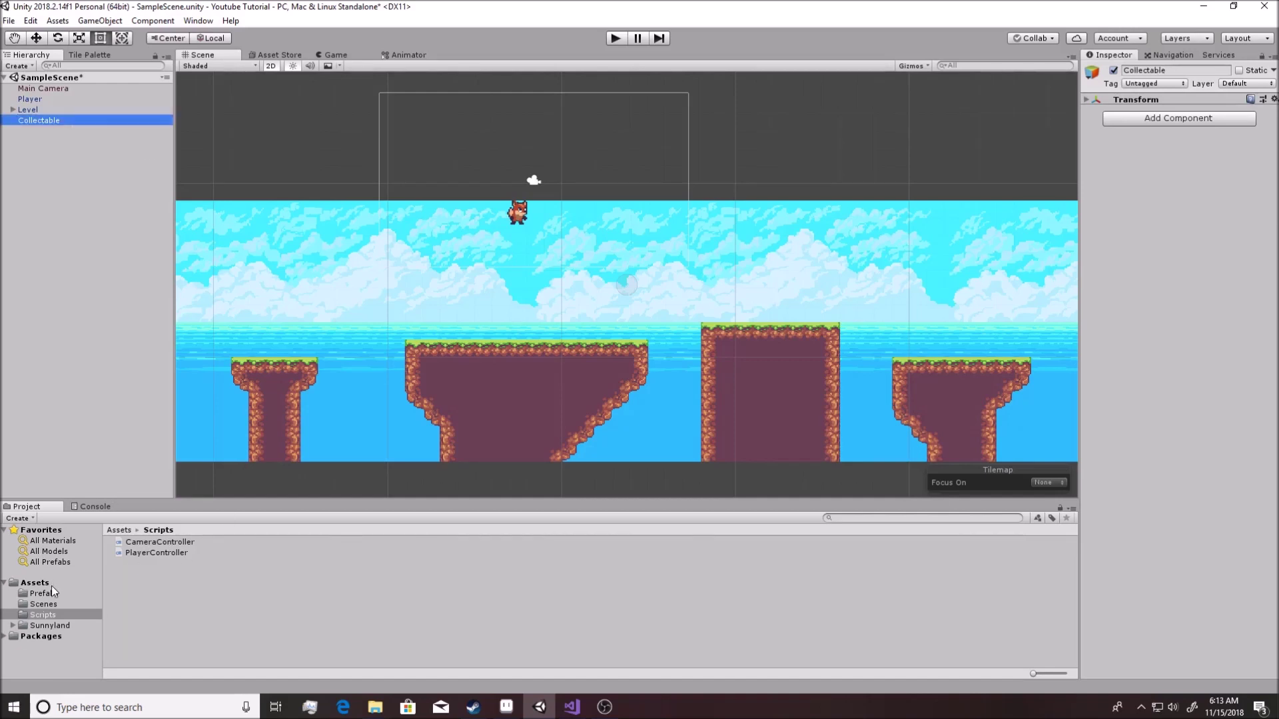
Browse the project assets to the cherry folder under Sunnyland/artwork/Sprites/Items
{"action": "left_click", "coordinate": [45, 626]}
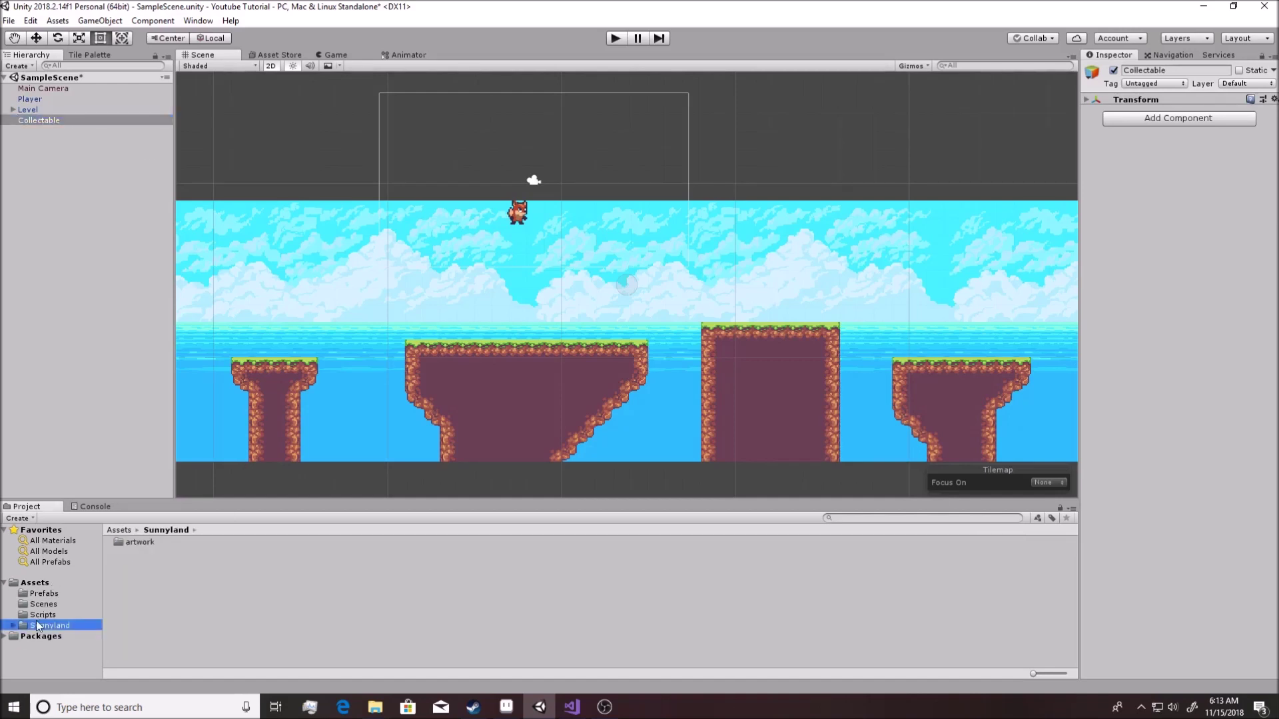
{"action": "left_click", "coordinate": [137, 542]}
{"action": "left_click", "coordinate": [12, 625]}
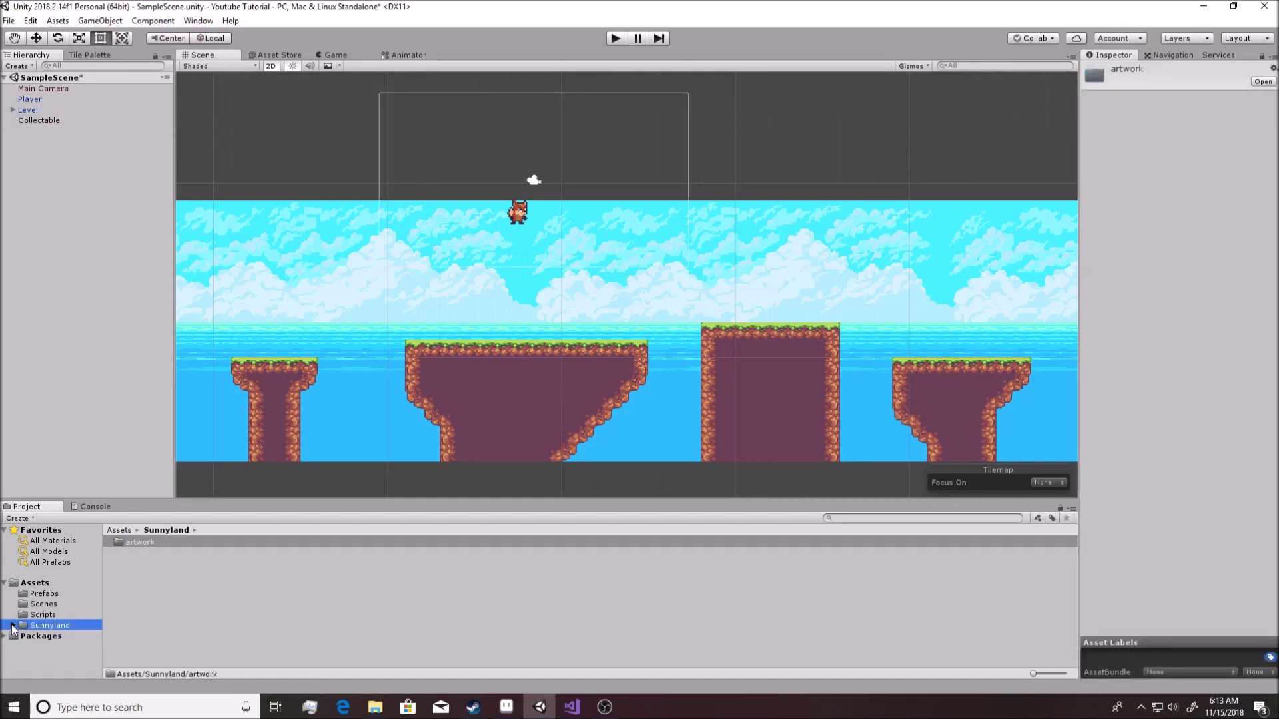
{"action": "left_click", "coordinate": [22, 636]}
{"action": "left_click", "coordinate": [31, 657]}
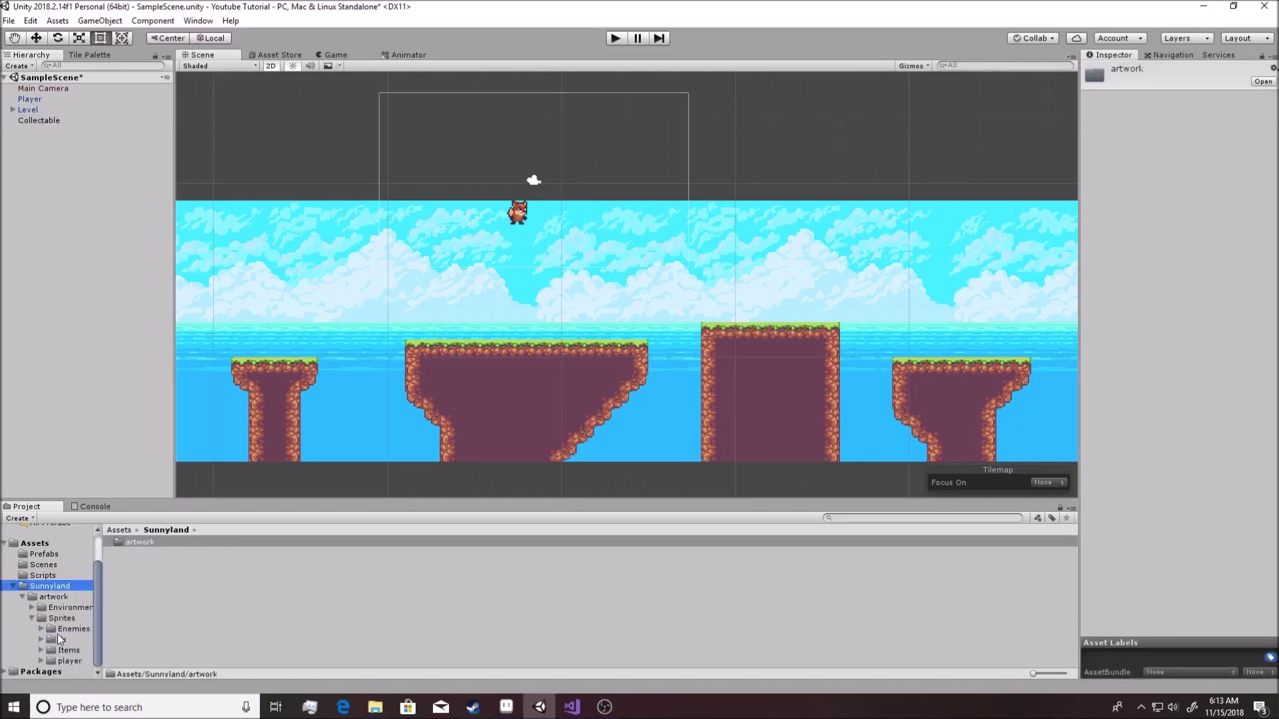
{"action": "left_click", "coordinate": [32, 608]}
{"action": "left_click", "coordinate": [66, 618]}
{"action": "left_click", "coordinate": [62, 629]}
Preview the individual cherry sprite frames in the cherry folder
{"action": "left_click", "coordinate": [142, 574]}
{"action": "left_click", "coordinate": [142, 594]}
{"action": "key", "text": "Down"}
{"action": "key", "text": "Up"}
{"action": "key", "text": "Up"}
{"action": "key", "text": "Up"}
{"action": "key", "text": "Up"}
{"action": "key", "text": "Up"}
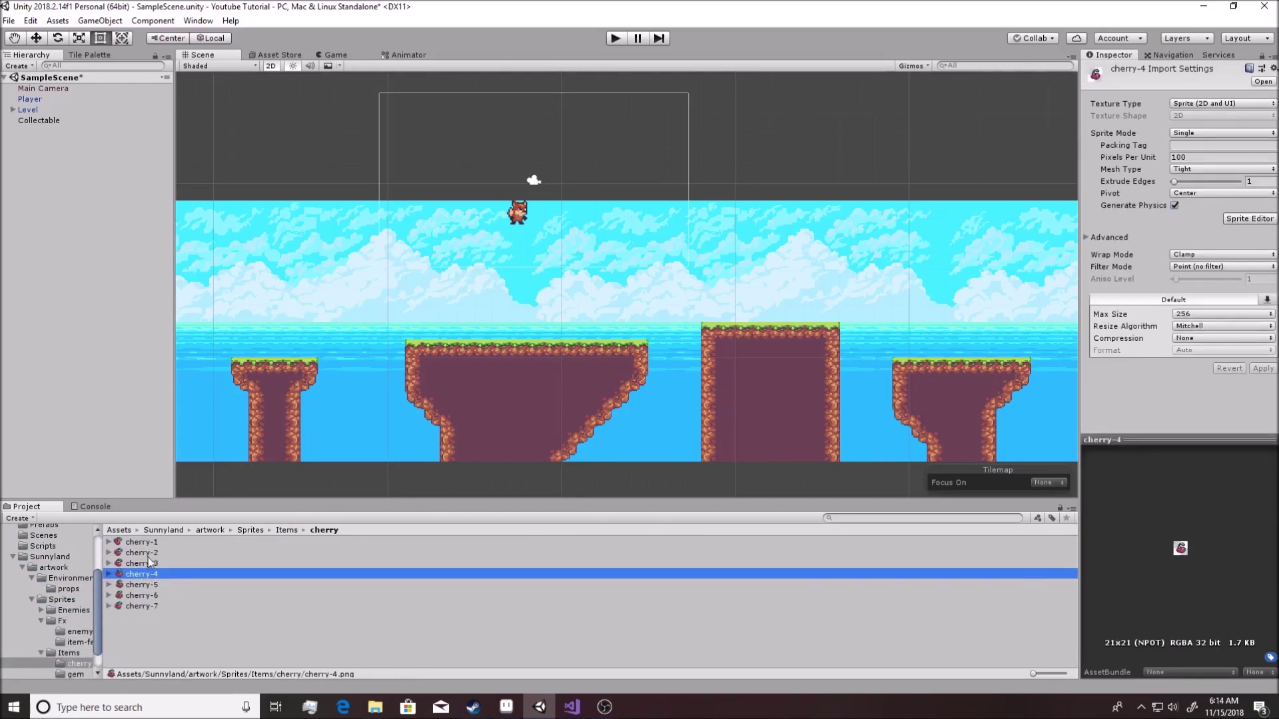
{"action": "left_click", "coordinate": [145, 543]}
Reset the Collectable object's position to X 0, Y 0, Z 0
{"action": "left_click", "coordinate": [41, 122]}
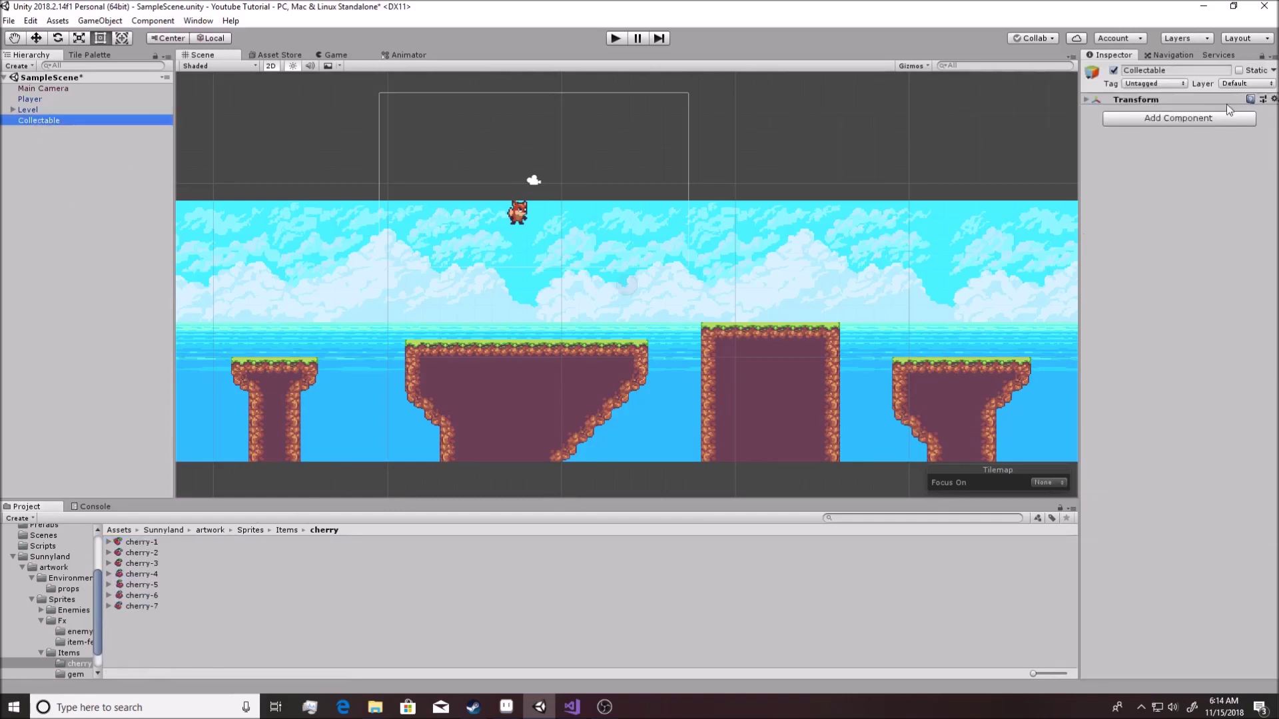
{"action": "left_click", "coordinate": [1264, 62]}
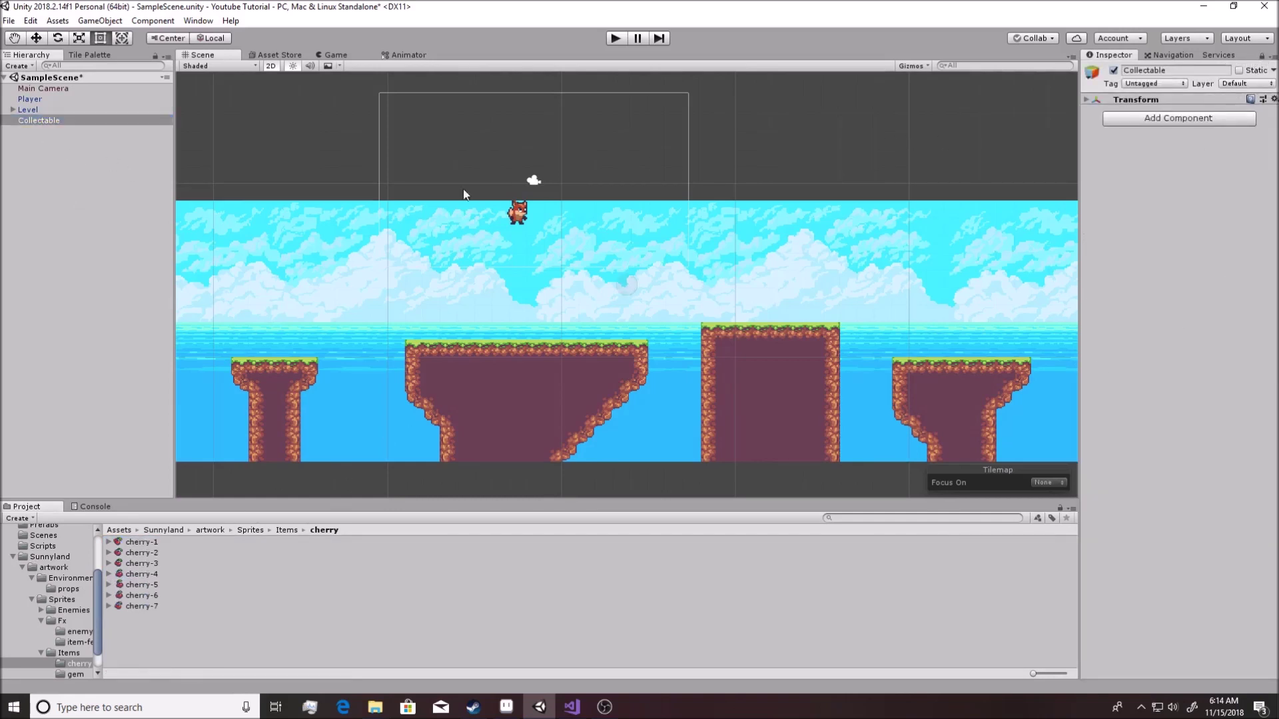
{"action": "left_click", "coordinate": [1088, 100]}
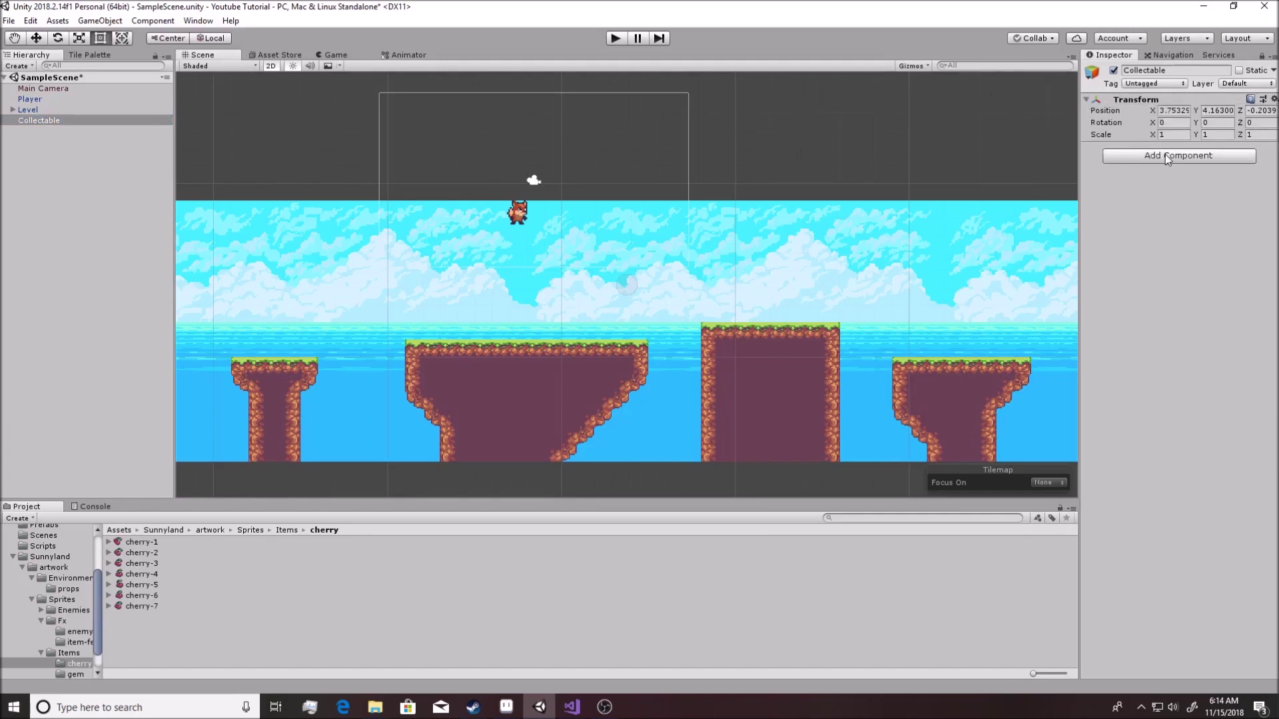
{"action": "key", "text": "Tab"}
{"action": "type", "text": "0"}
{"action": "key", "text": "Tab"}
{"action": "type", "text": "0"}
{"action": "key", "text": "Tab"}
{"action": "type", "text": "0"}
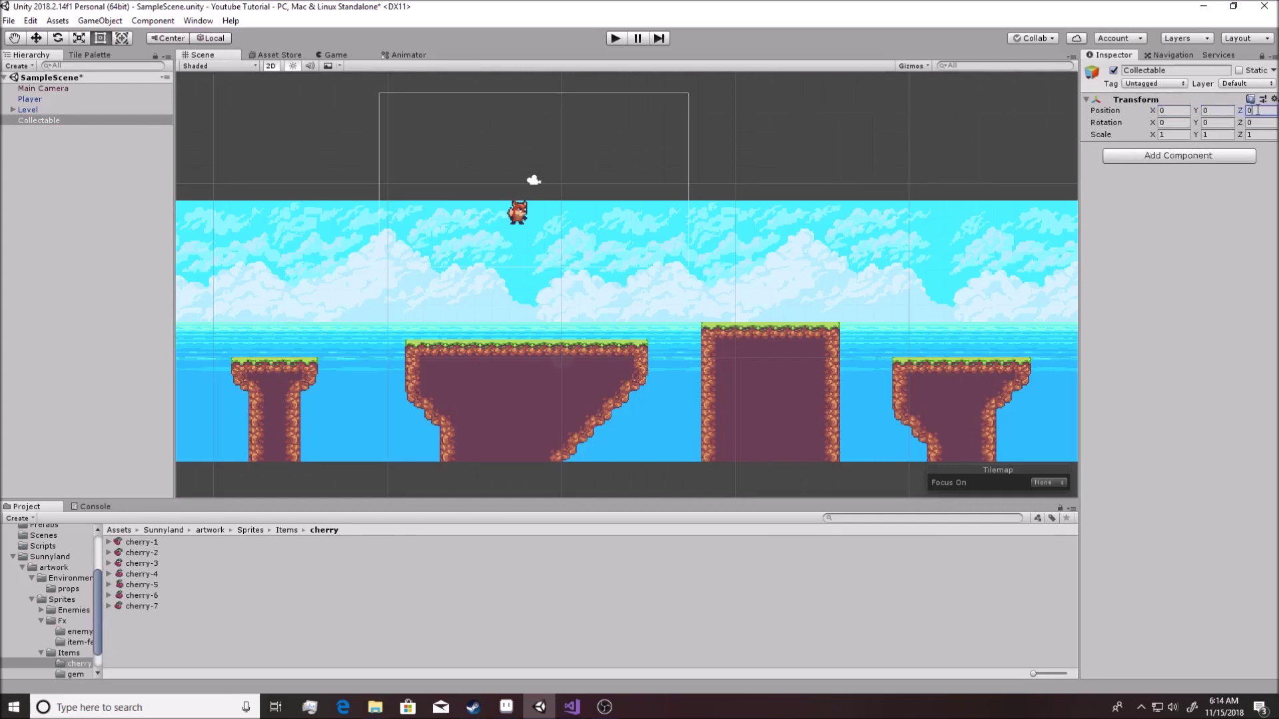
Unlock the Inspector and examine the Transform positions of Level, Player and Main Camera
{"action": "left_click", "coordinate": [45, 111]}
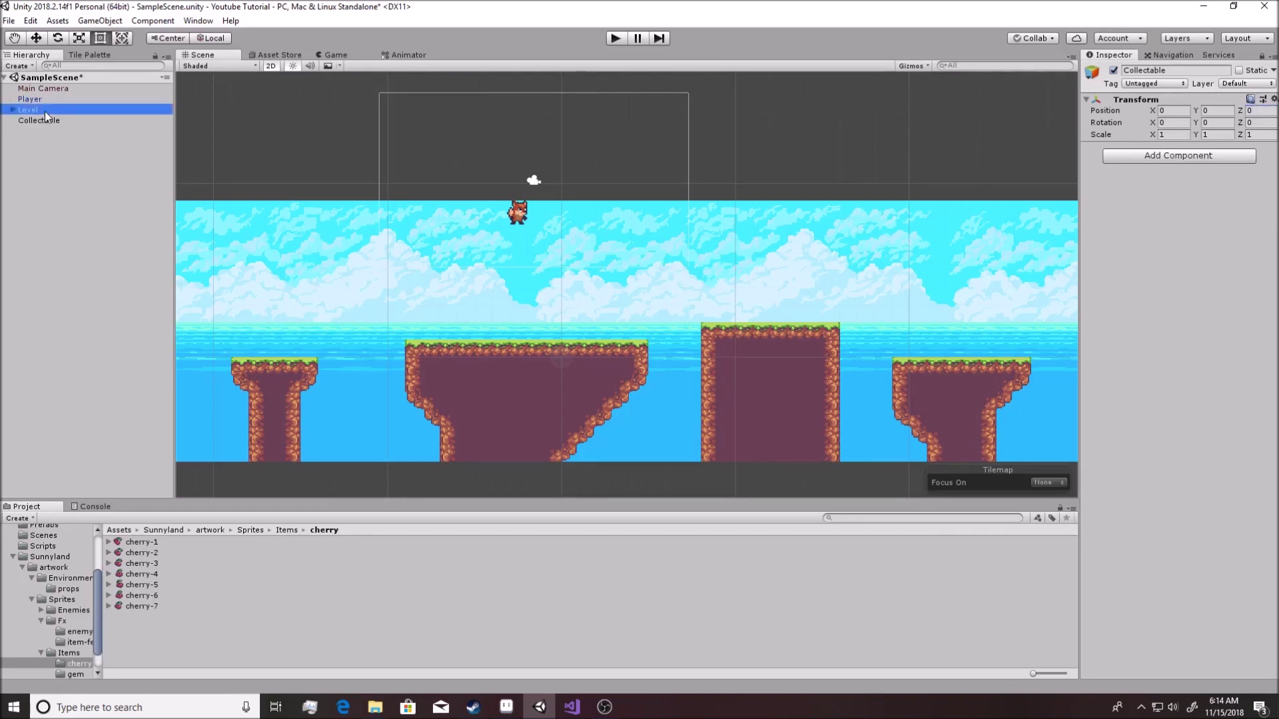
{"action": "left_click", "coordinate": [46, 99]}
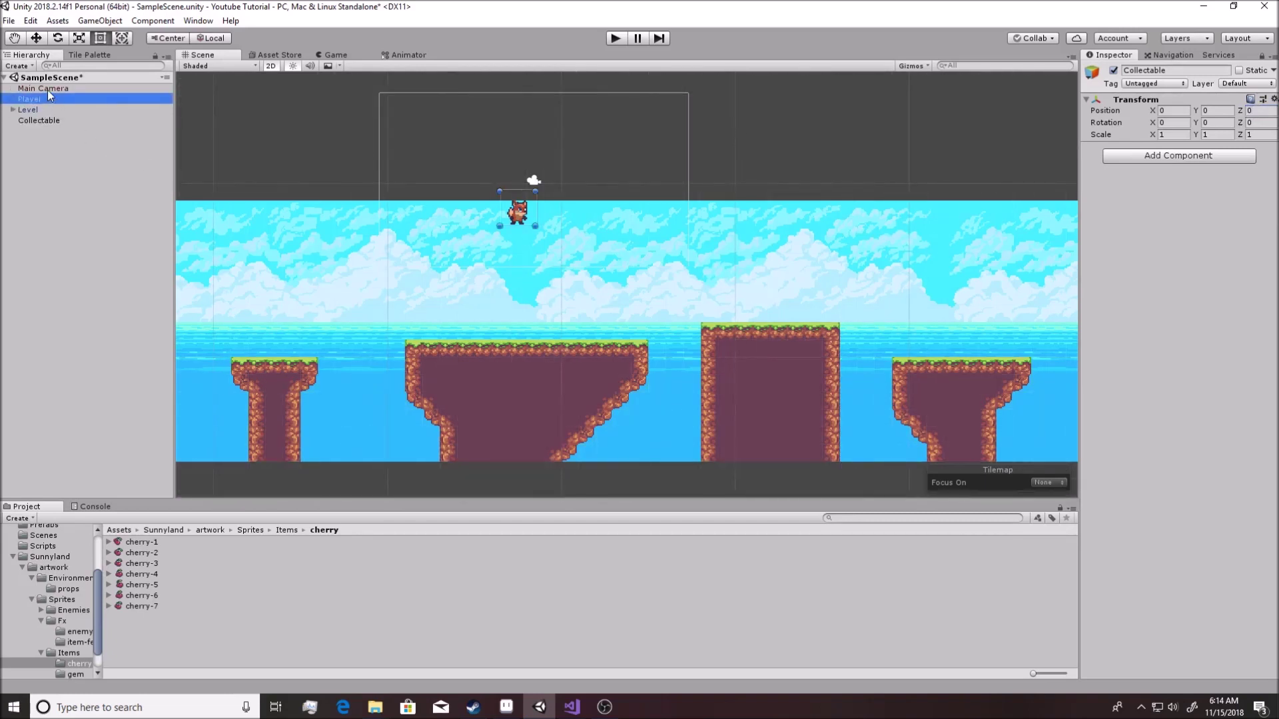
{"action": "left_click", "coordinate": [46, 90]}
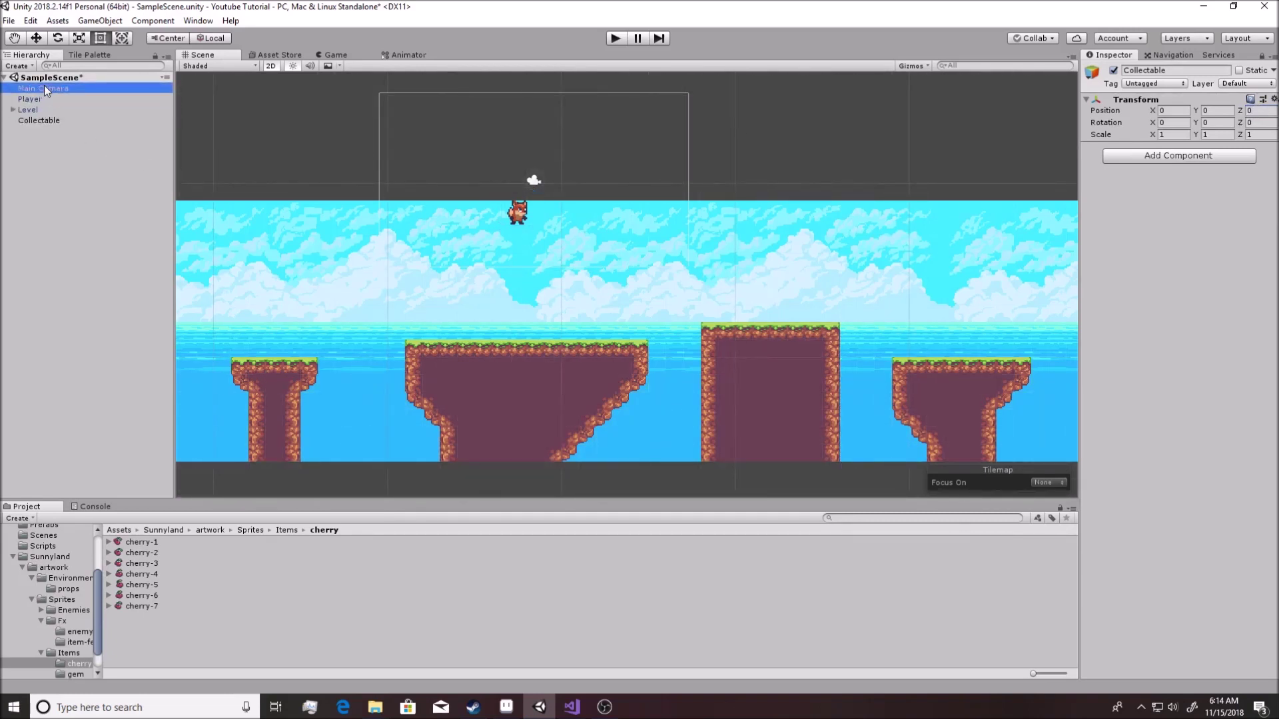
{"action": "left_click", "coordinate": [34, 98]}
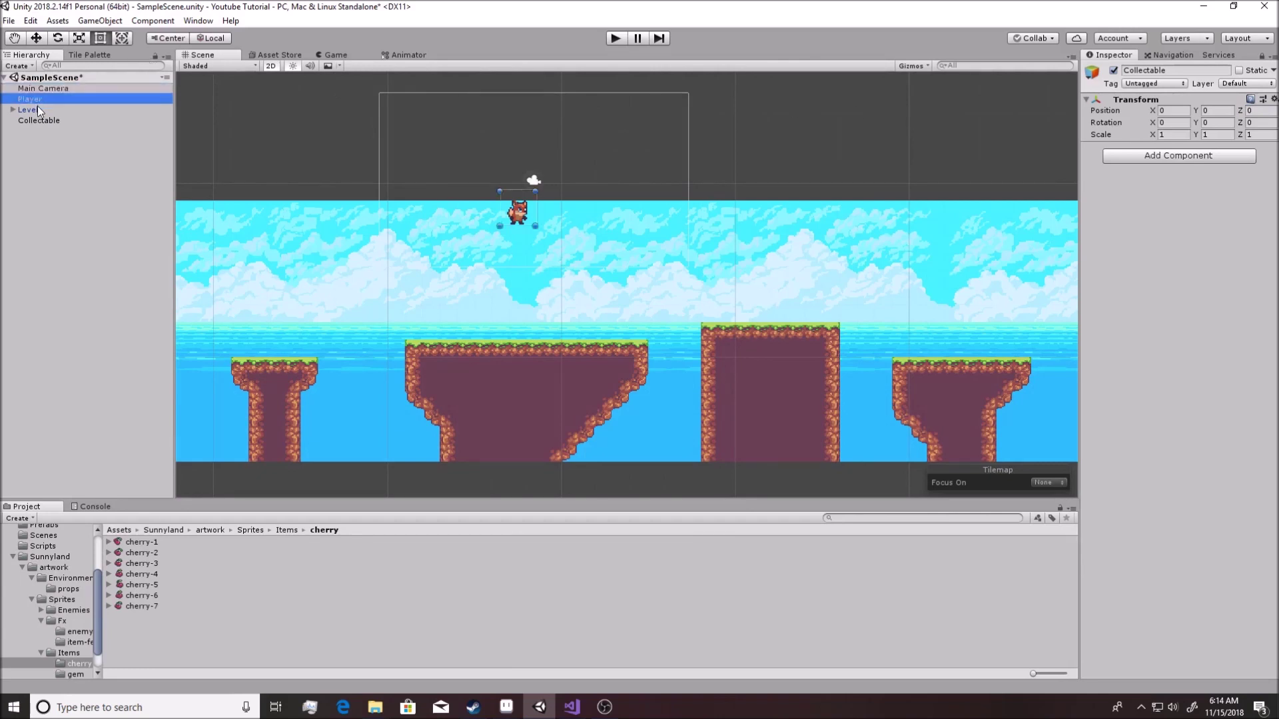
{"action": "left_click", "coordinate": [38, 108]}
{"action": "left_click", "coordinate": [1261, 56]}
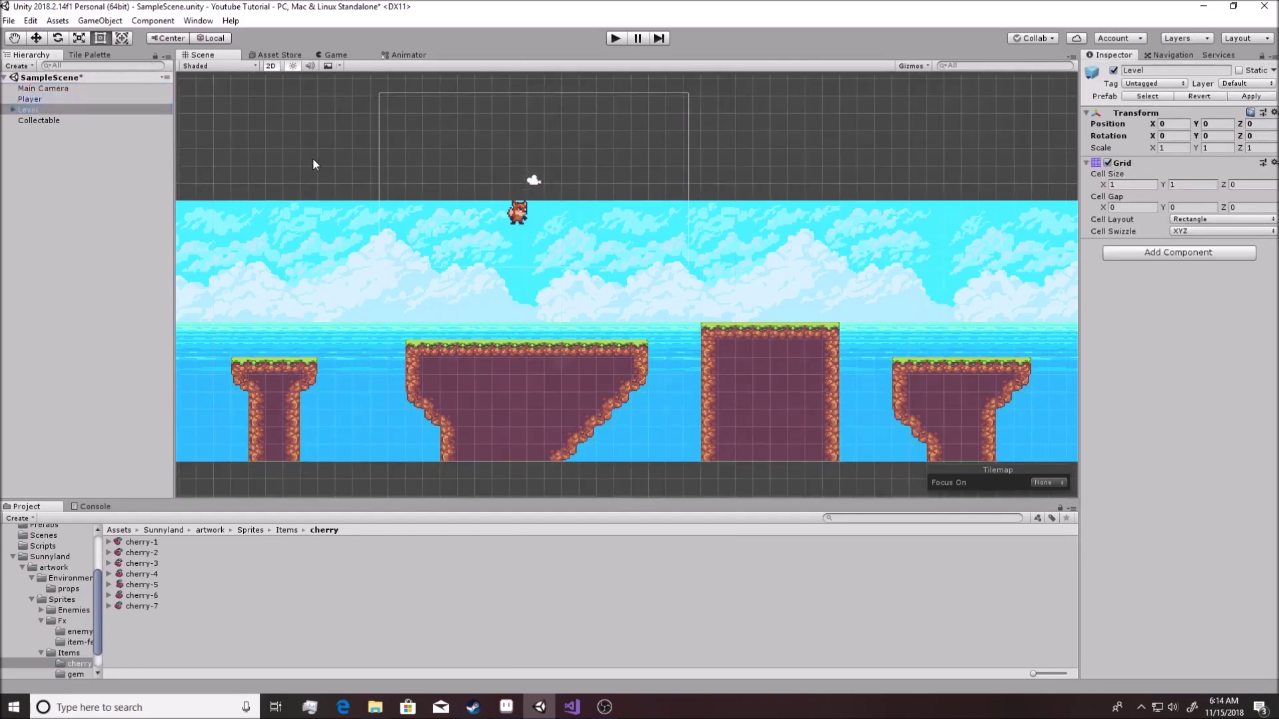
{"action": "left_click", "coordinate": [74, 100]}
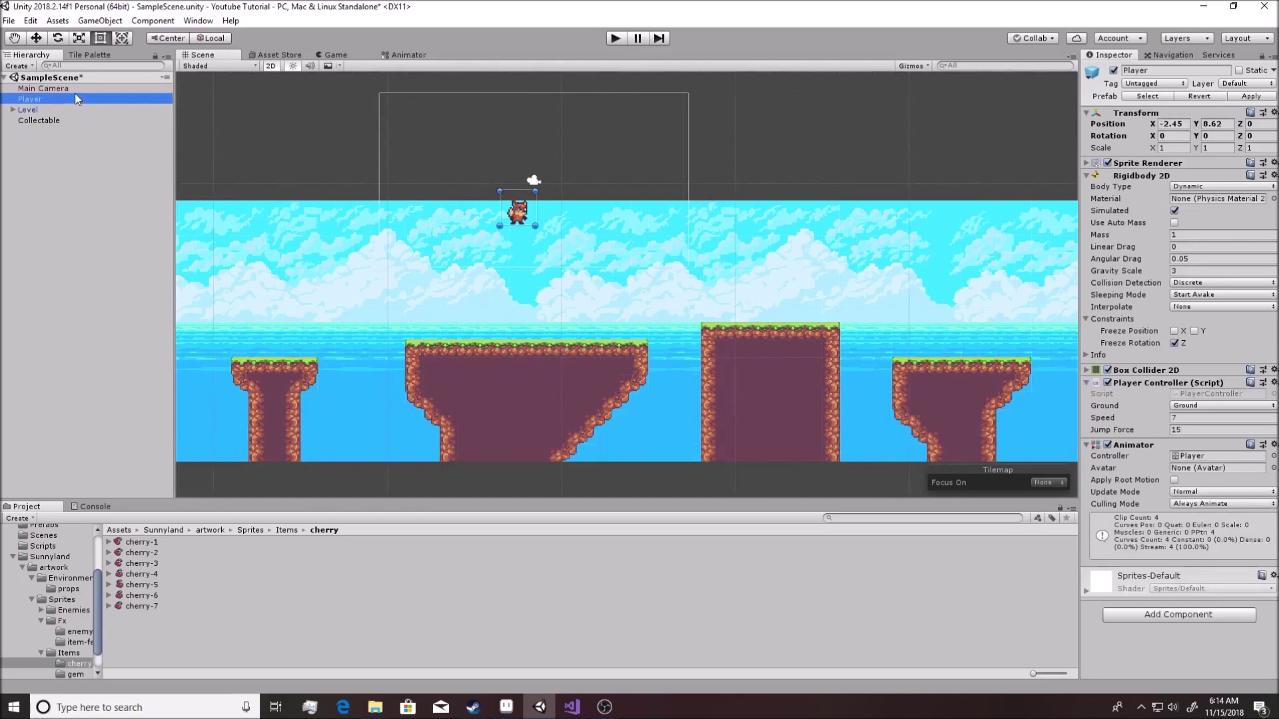
{"action": "left_click", "coordinate": [67, 88]}
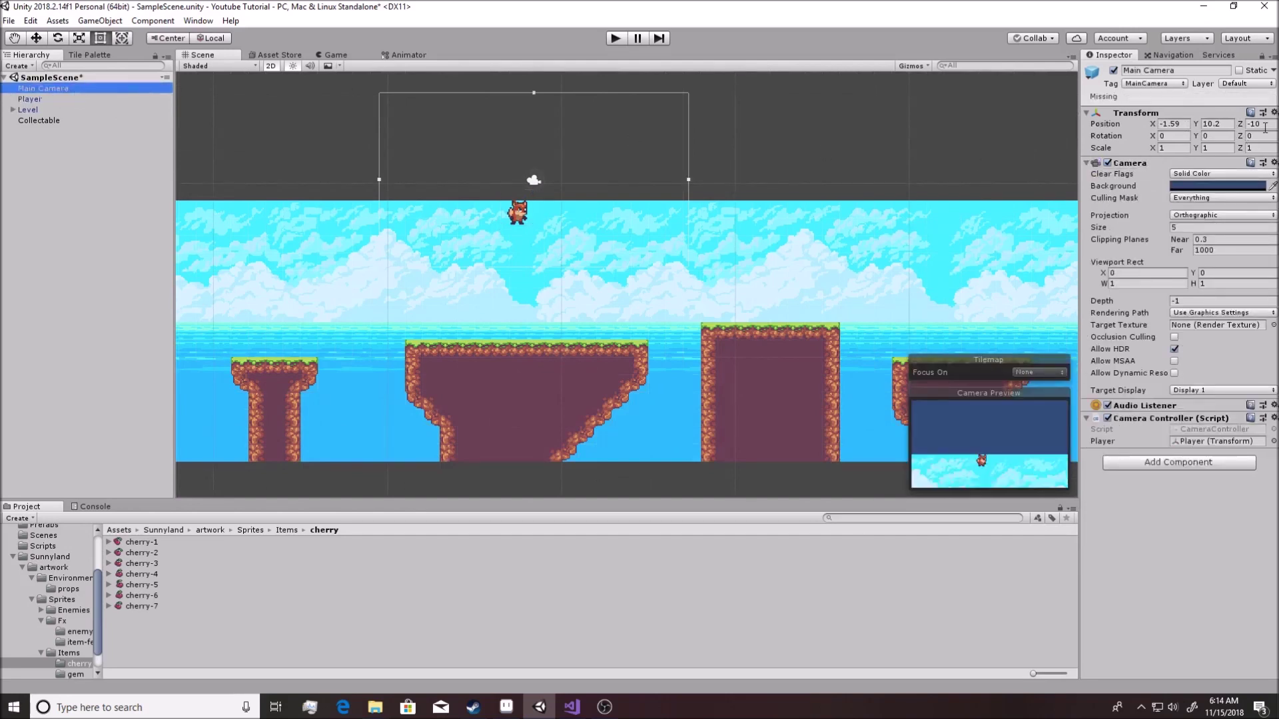
Add a Sprite Renderer component to the Collectable object
{"action": "left_click", "coordinate": [55, 120]}
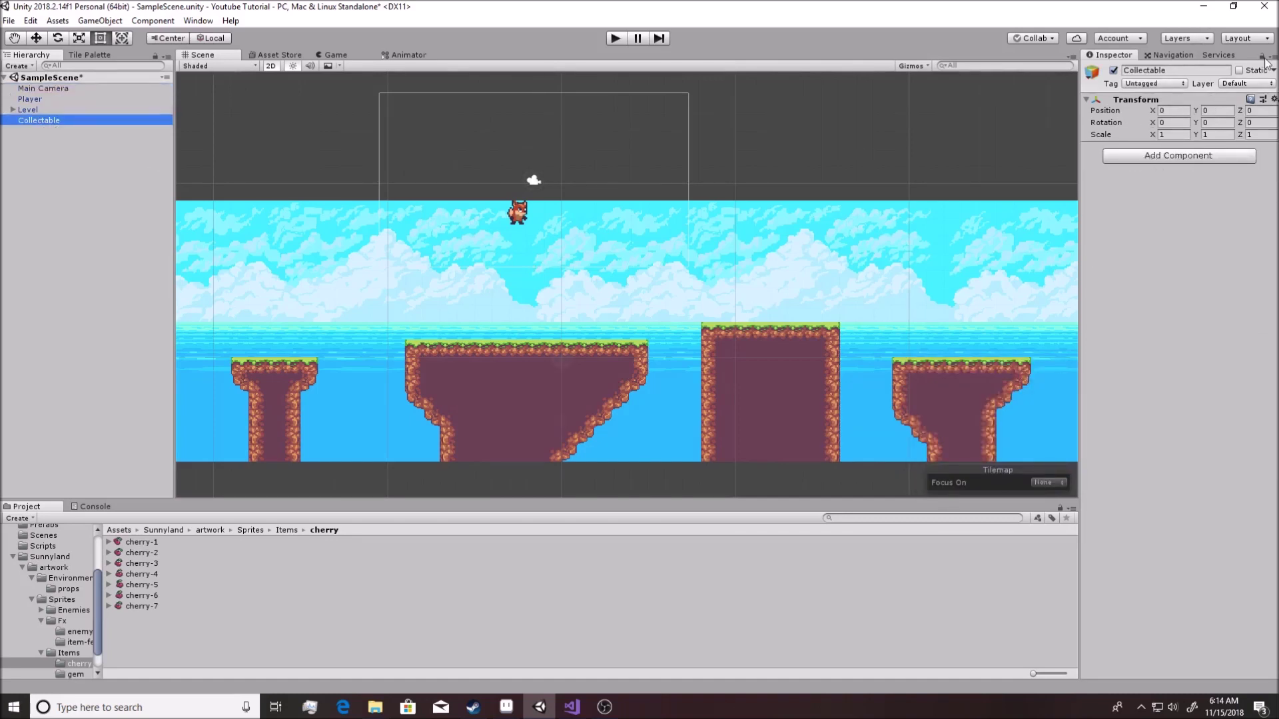
{"action": "left_click", "coordinate": [1192, 163]}
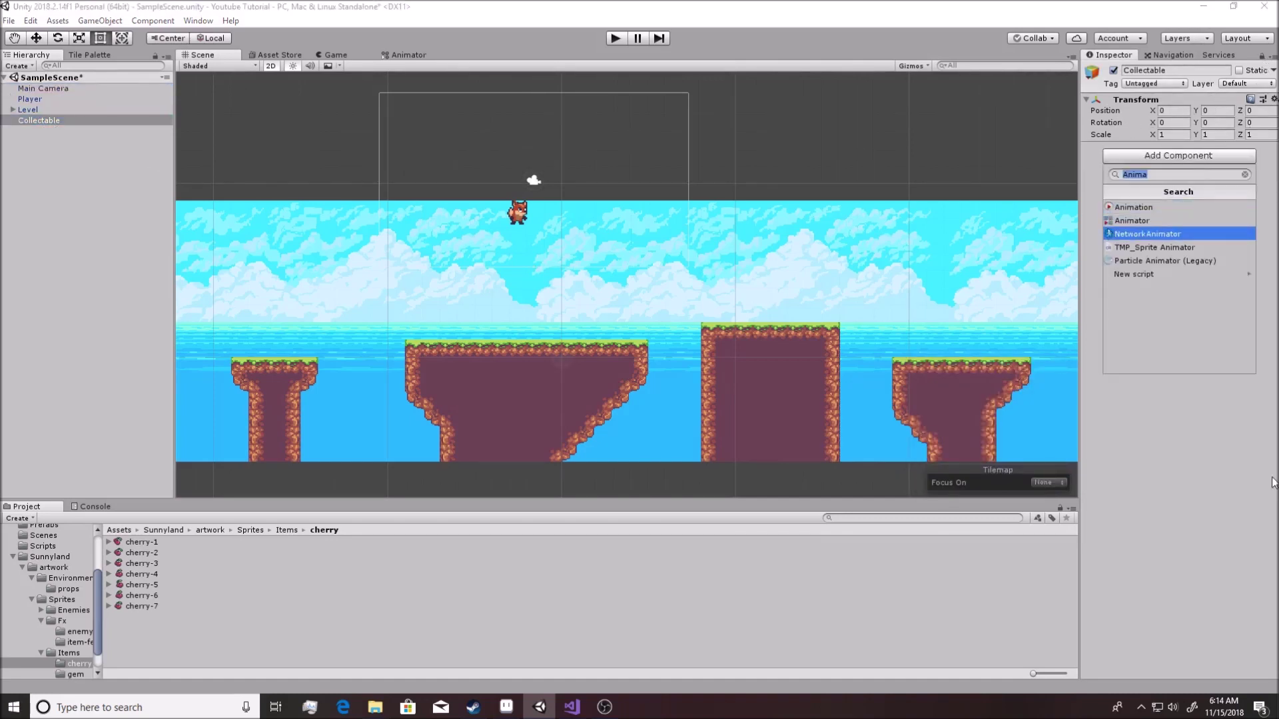
{"action": "type", "text": "Sp"}
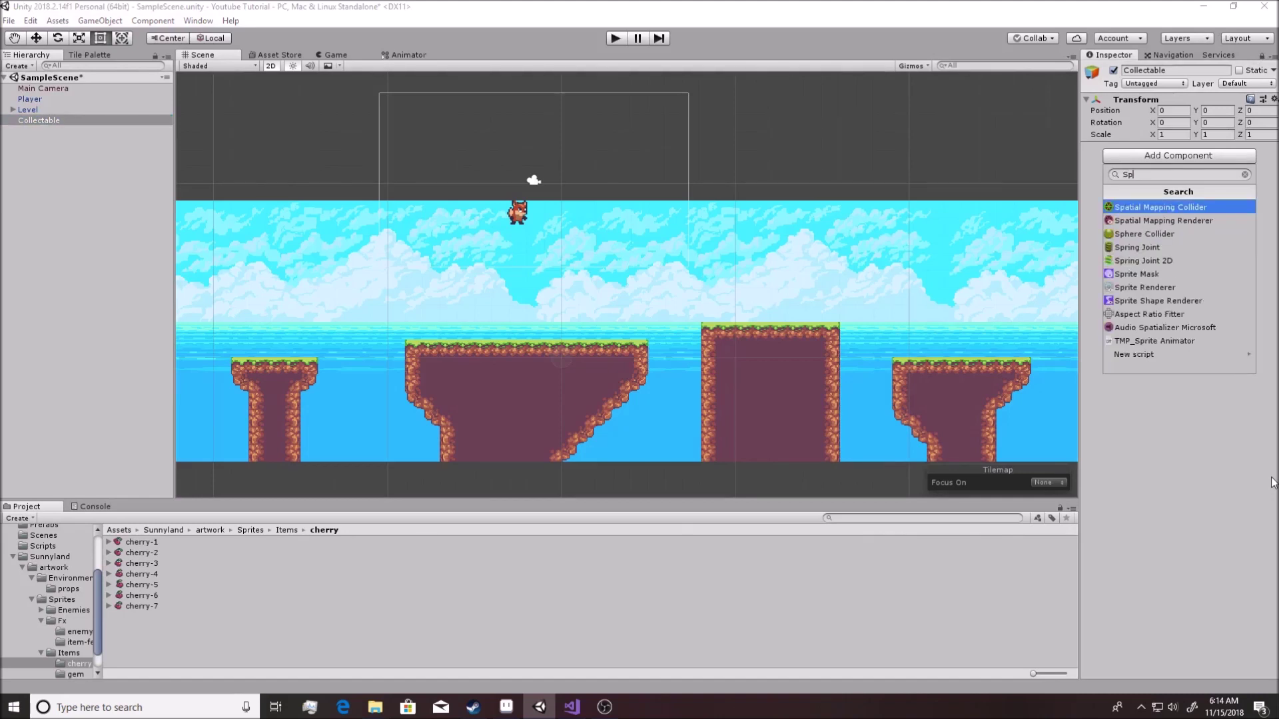
{"action": "type", "text": "rite Render"}
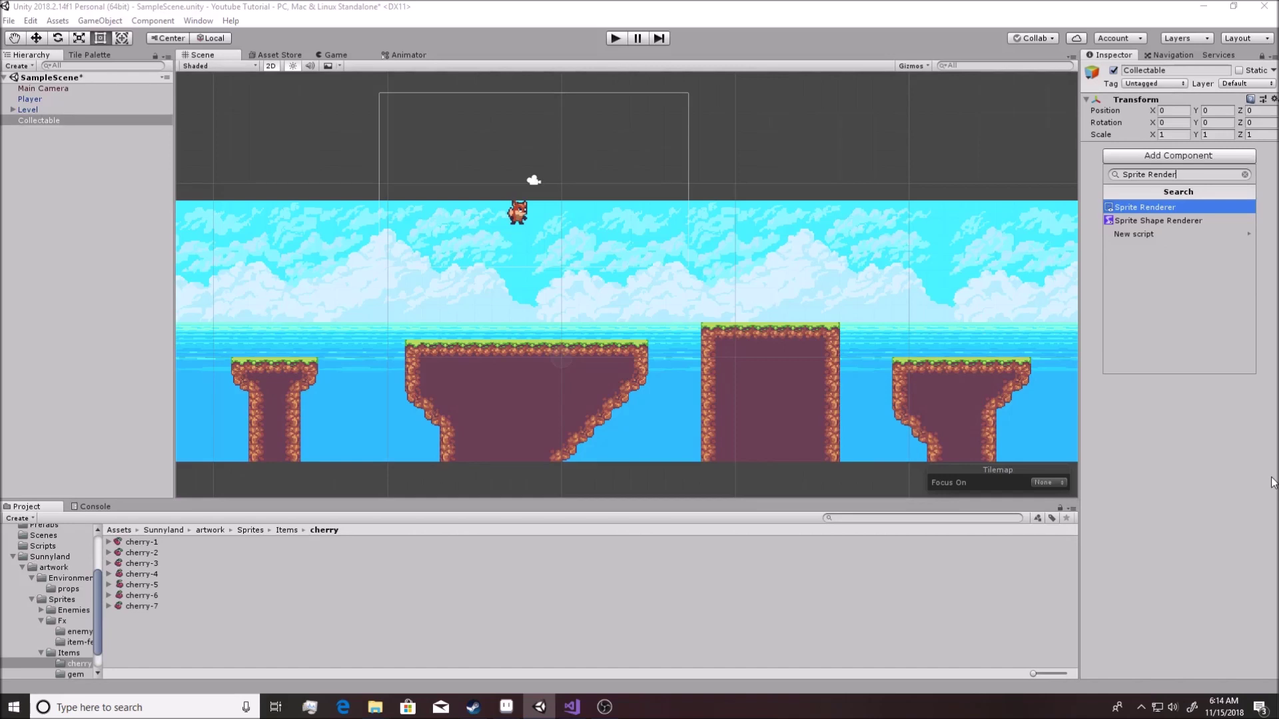
{"action": "key", "text": "BackSpace"}
{"action": "key", "text": "BackSpace"}
{"action": "key", "text": "BackSpace"}
{"action": "key", "text": "BackSpace"}
{"action": "key", "text": "BackSpace"}
{"action": "key", "text": "BackSpace"}
{"action": "key", "text": "BackSpace"}
{"action": "key", "text": "BackSpace"}
{"action": "key", "text": "BackSpace"}
{"action": "key", "text": "BackSpace"}
{"action": "key", "text": "BackSpace"}
{"action": "key", "text": "BackSpace"}
{"action": "type", "text": "Render"}
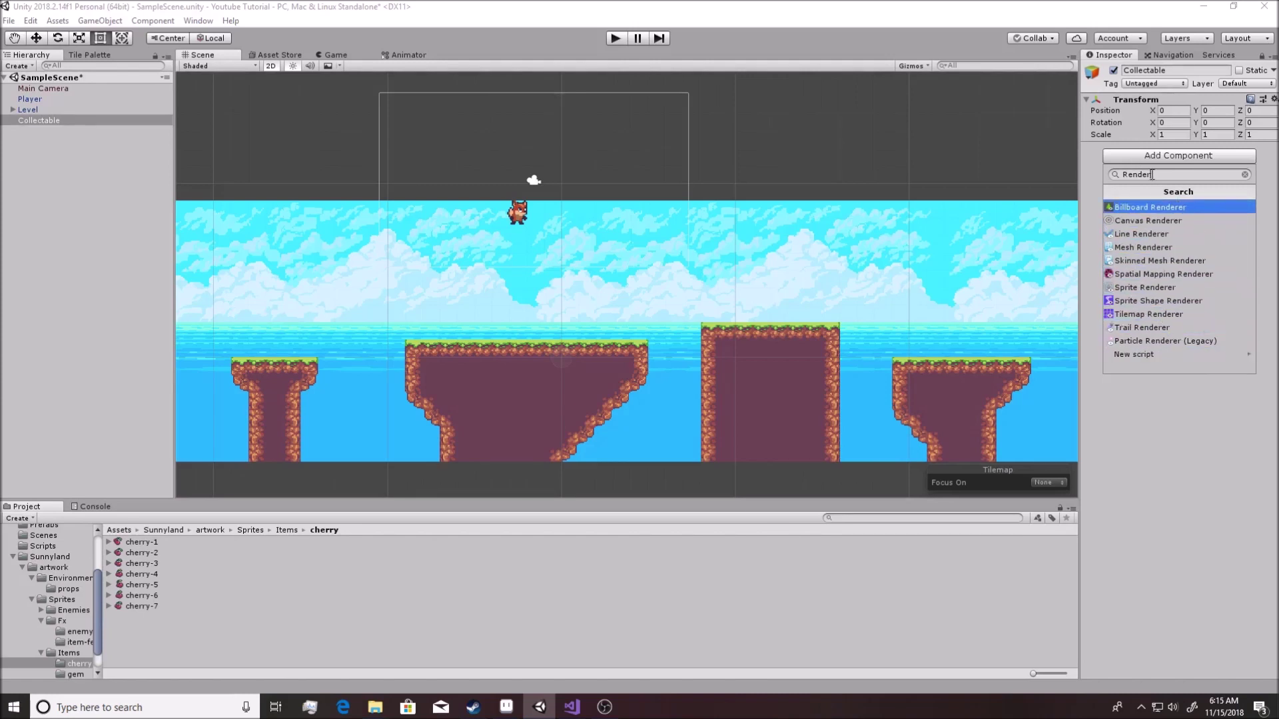
{"action": "left_click", "coordinate": [1166, 289]}
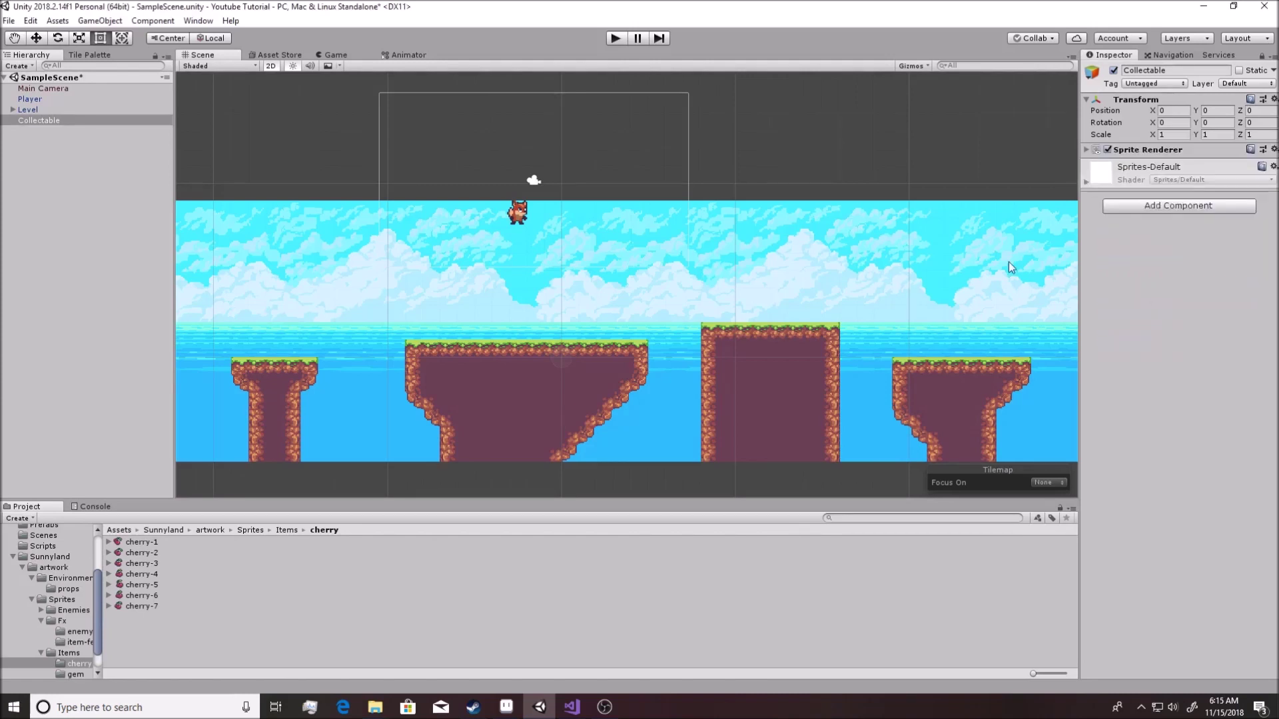
Assign the cherry-1 sprite to the Collectable's Sprite Renderer and set its sorting layer to Entity
{"action": "left_click", "coordinate": [1088, 150]}
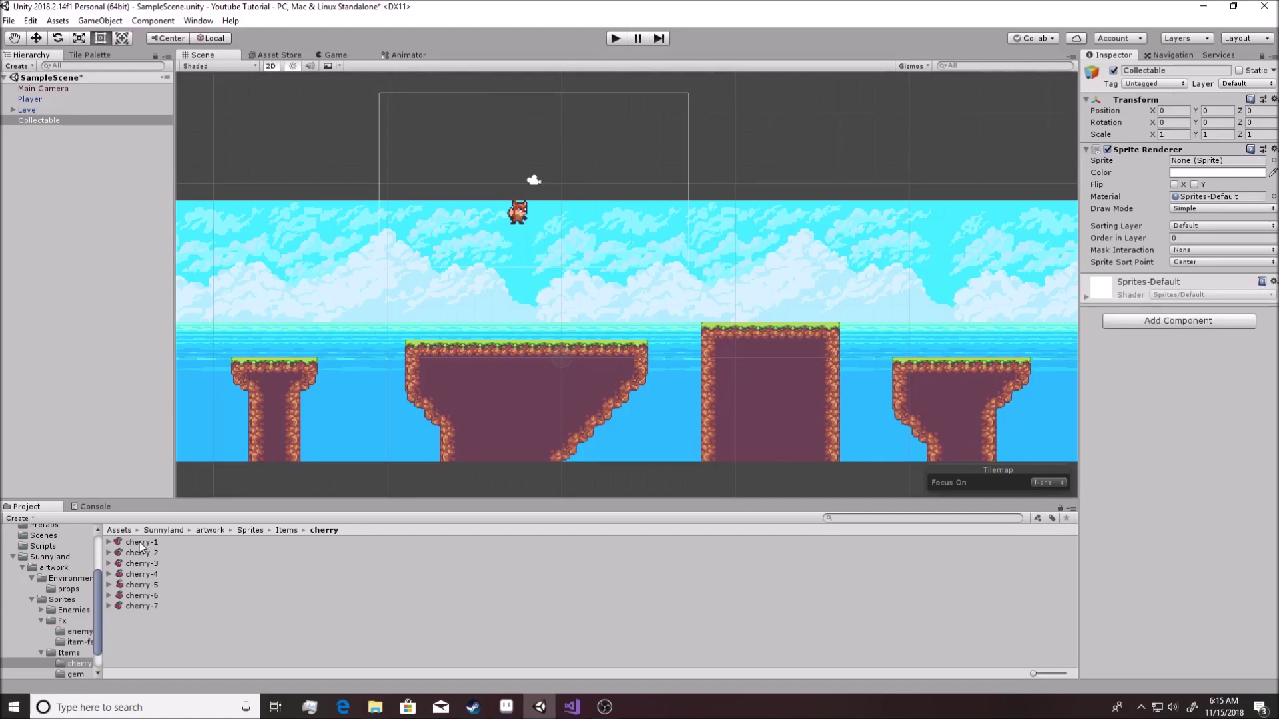
{"action": "left_click_drag", "start_coordinate": [139, 542], "coordinate": [1198, 164]}
{"action": "left_click", "coordinate": [1223, 225]}
{"action": "left_click", "coordinate": [1201, 271]}
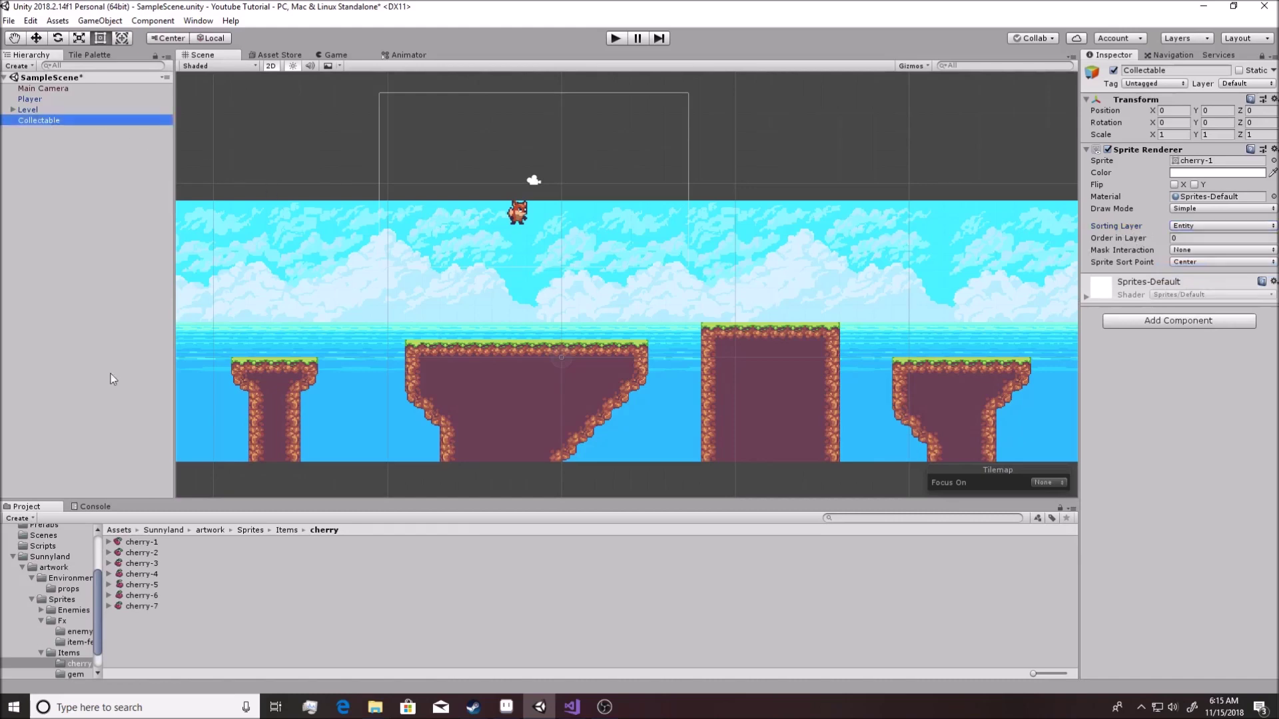
Move the Collectable above the wide platform below the player, to about X 1.91, Y 2.2
{"action": "key", "text": "f"}
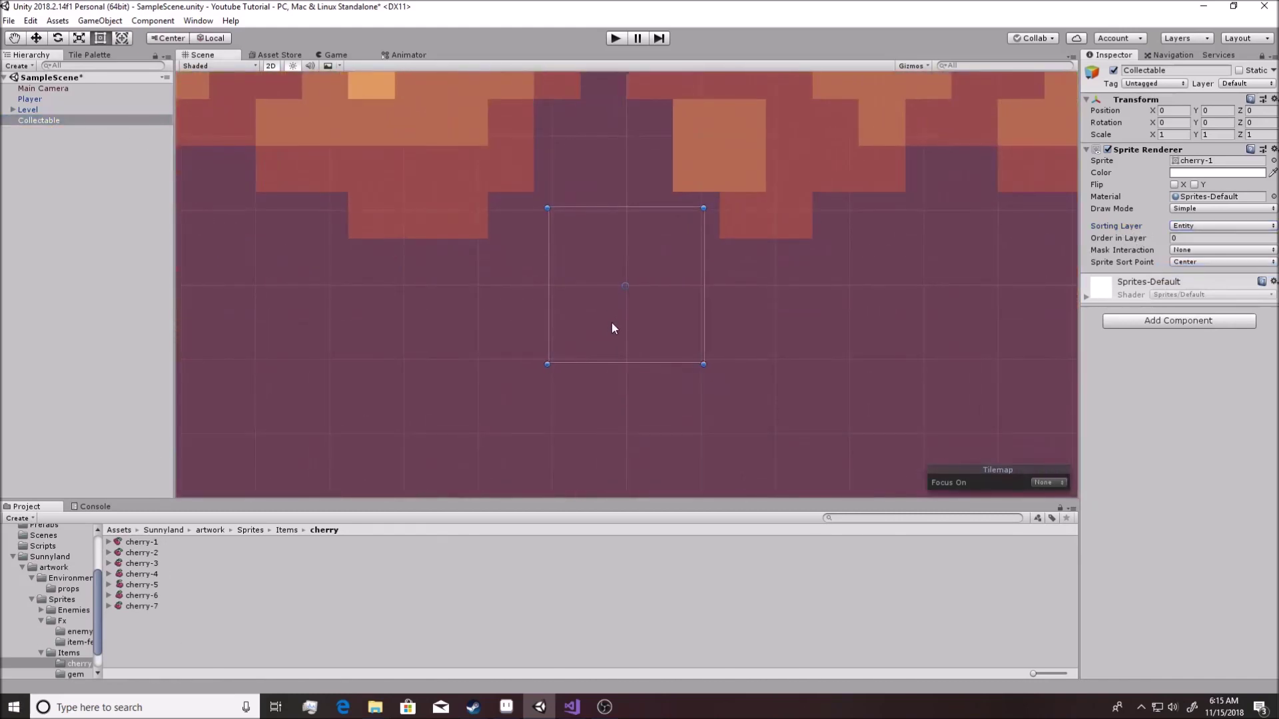
{"action": "scroll", "coordinate": [655, 315], "scroll_direction": "down", "scroll_amount": 5}
{"action": "scroll", "coordinate": [651, 317], "scroll_direction": "down", "scroll_amount": 6}
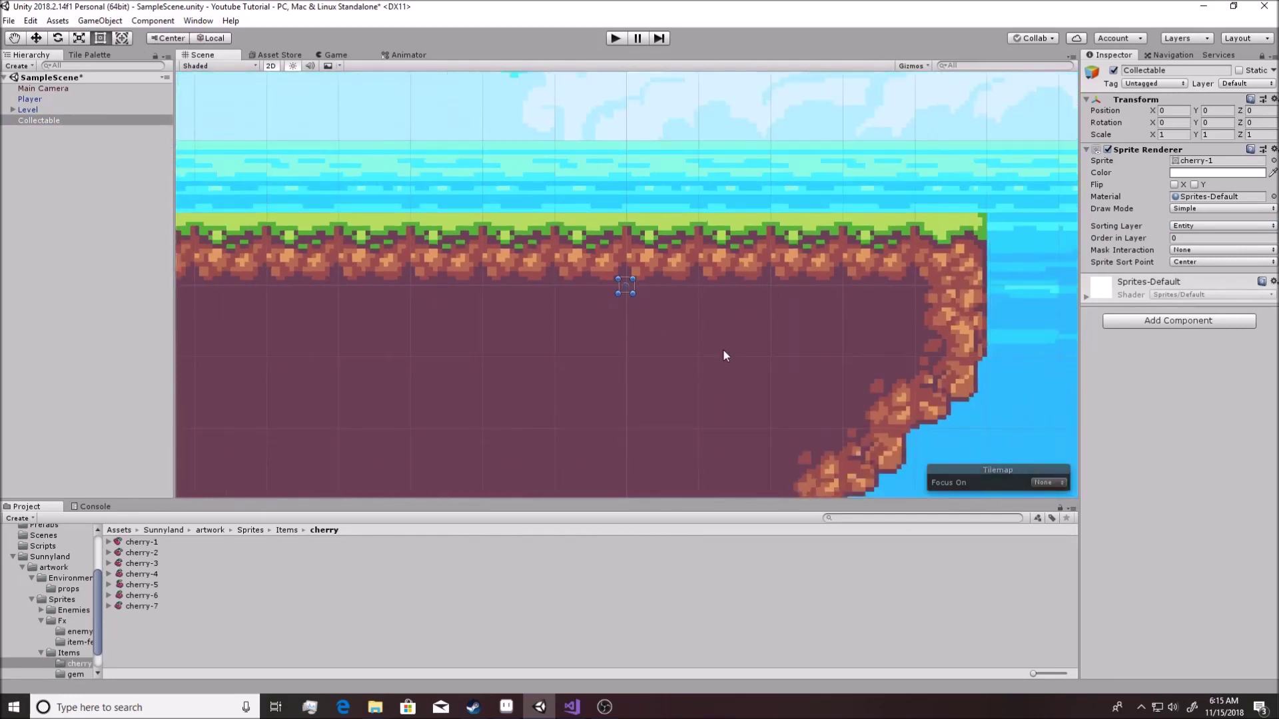
{"action": "scroll", "coordinate": [693, 336], "scroll_direction": "down", "scroll_amount": 4}
{"action": "left_click_drag", "start_coordinate": [629, 285], "coordinate": [720, 181]}
{"action": "key", "text": "f"}
{"action": "scroll", "coordinate": [649, 342], "scroll_direction": "down", "scroll_amount": 4}
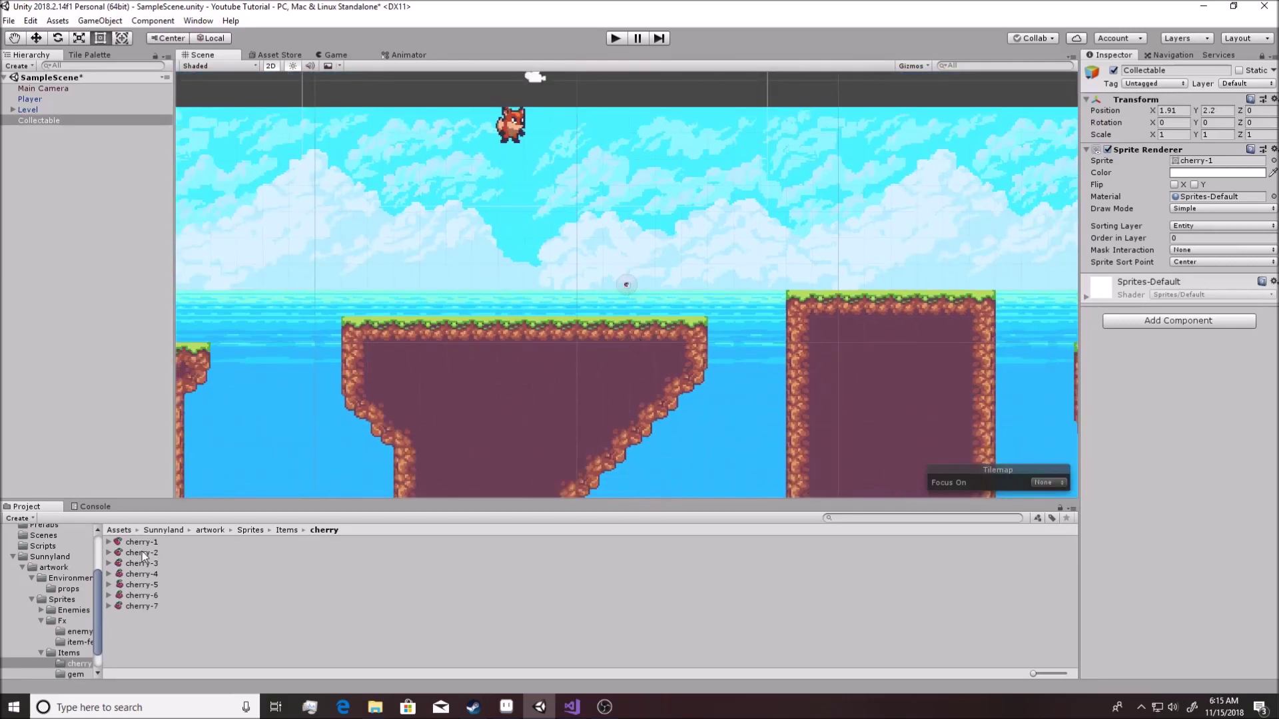
Set Pixels Per Unit to 16 for the sprites cherry-1 to cherry-7 and apply the import settings
{"action": "left_click", "coordinate": [140, 542]}
{"action": "left_click", "coordinate": [133, 607], "text": "shift"}
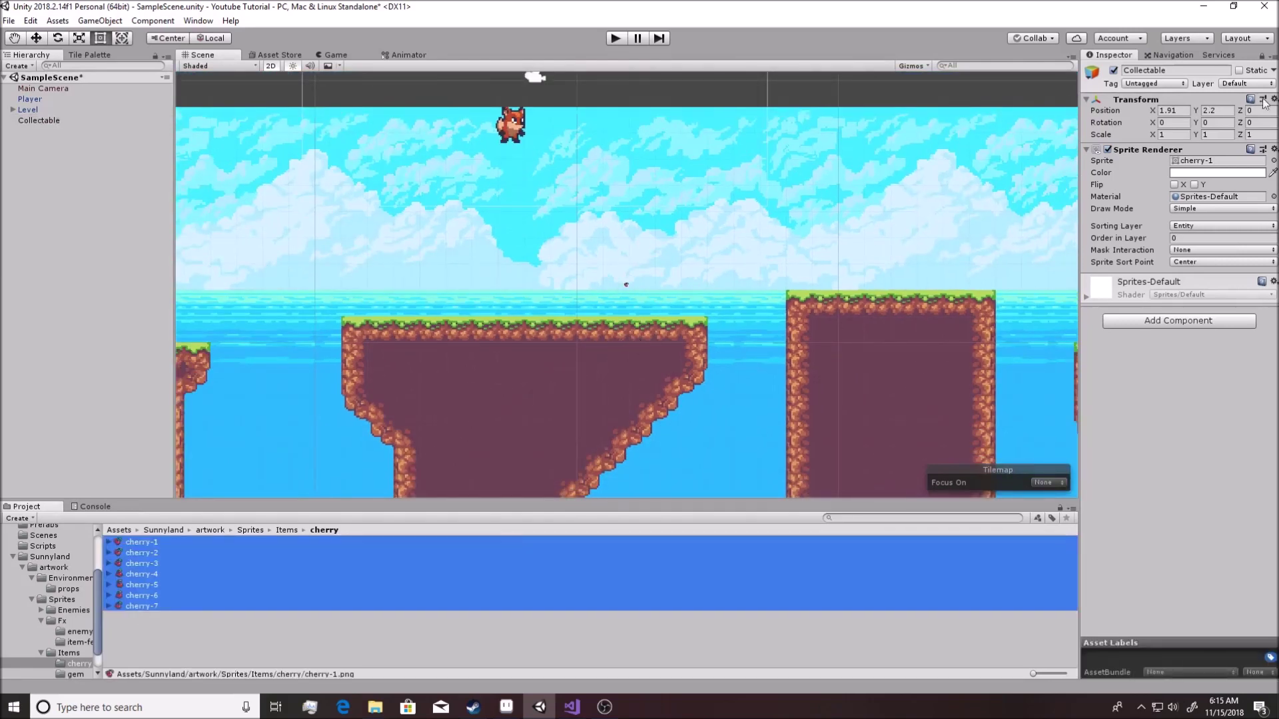
{"action": "left_click", "coordinate": [1195, 211]}
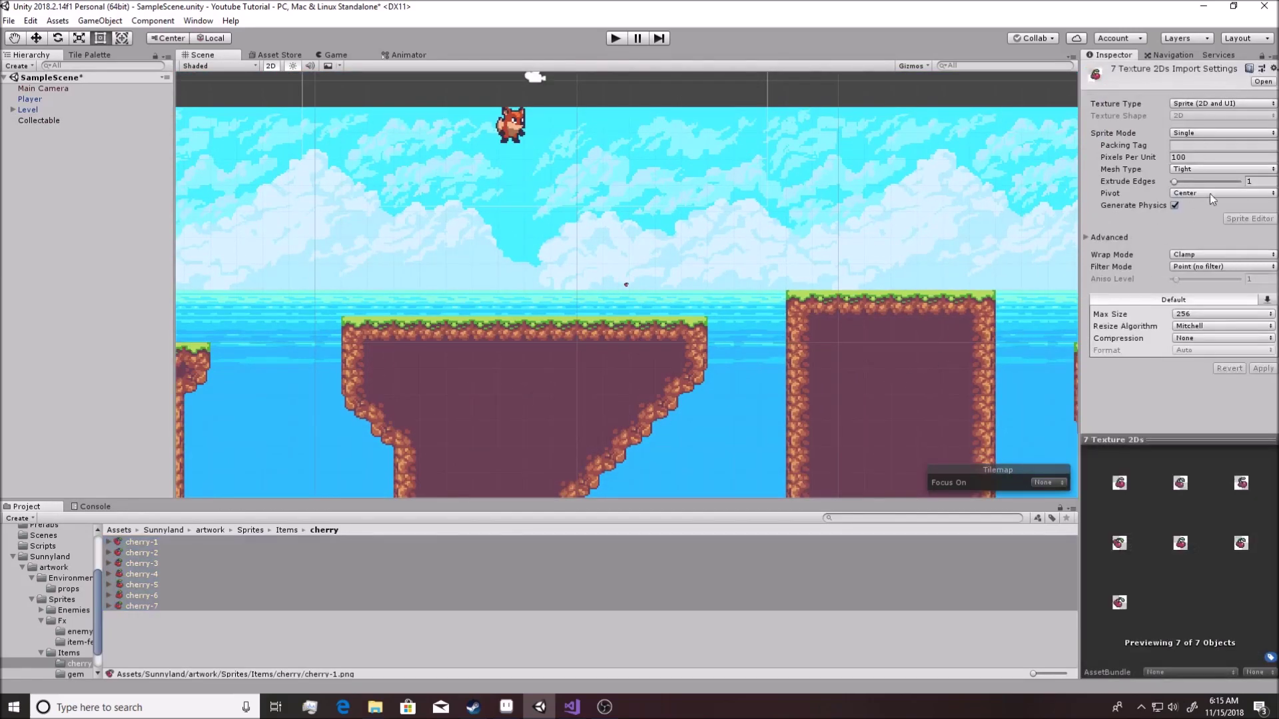
{"action": "left_click", "coordinate": [1201, 158]}
{"action": "type", "text": "16"}
{"action": "left_click", "coordinate": [1263, 369]}
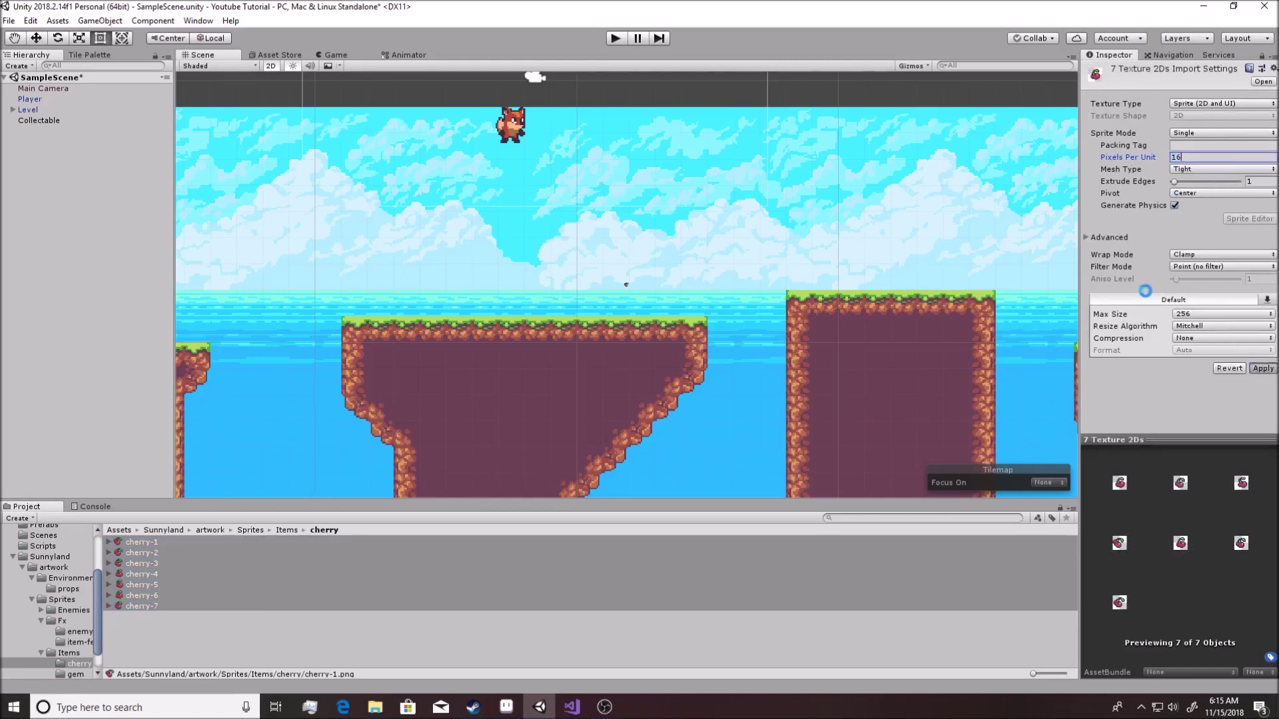
{"action": "left_click", "coordinate": [170, 614]}
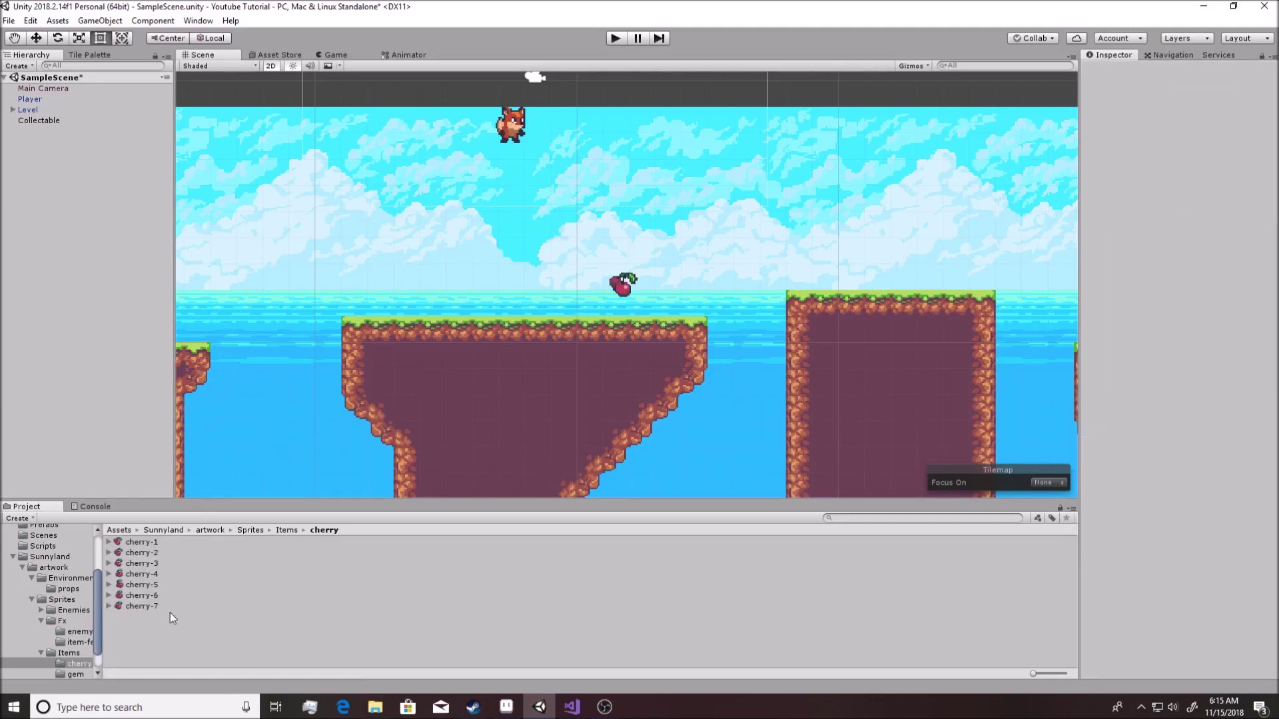
Select the Collectable and run the game briefly to check the cherry's size beside the player
{"action": "left_click", "coordinate": [28, 110]}
{"action": "left_click", "coordinate": [35, 121]}
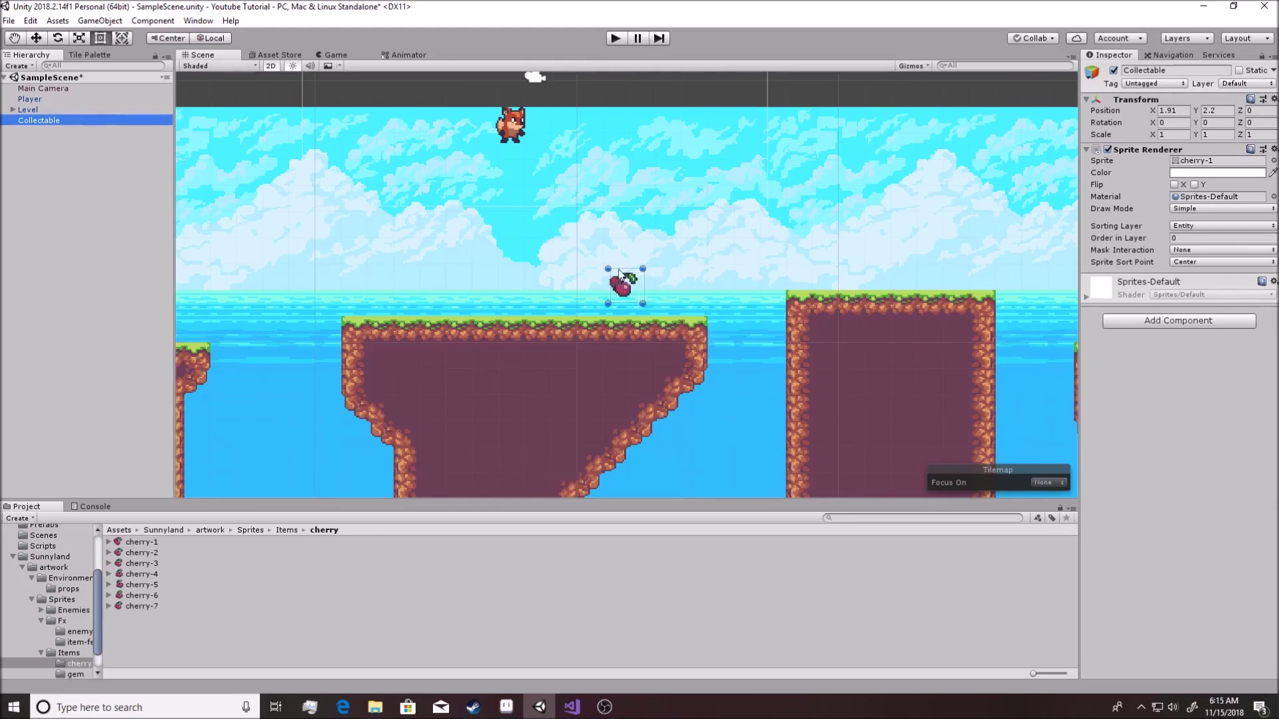
{"action": "left_click", "coordinate": [612, 39]}
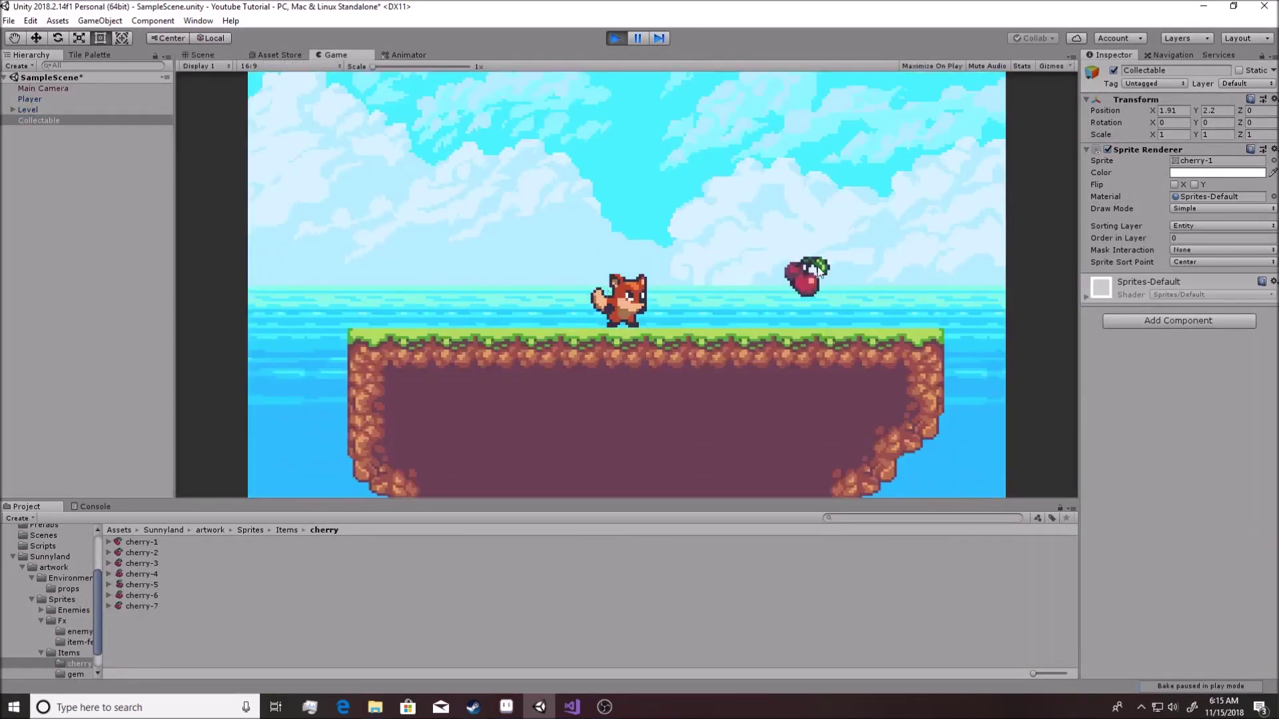
{"action": "key", "text": "ctrl+p"}
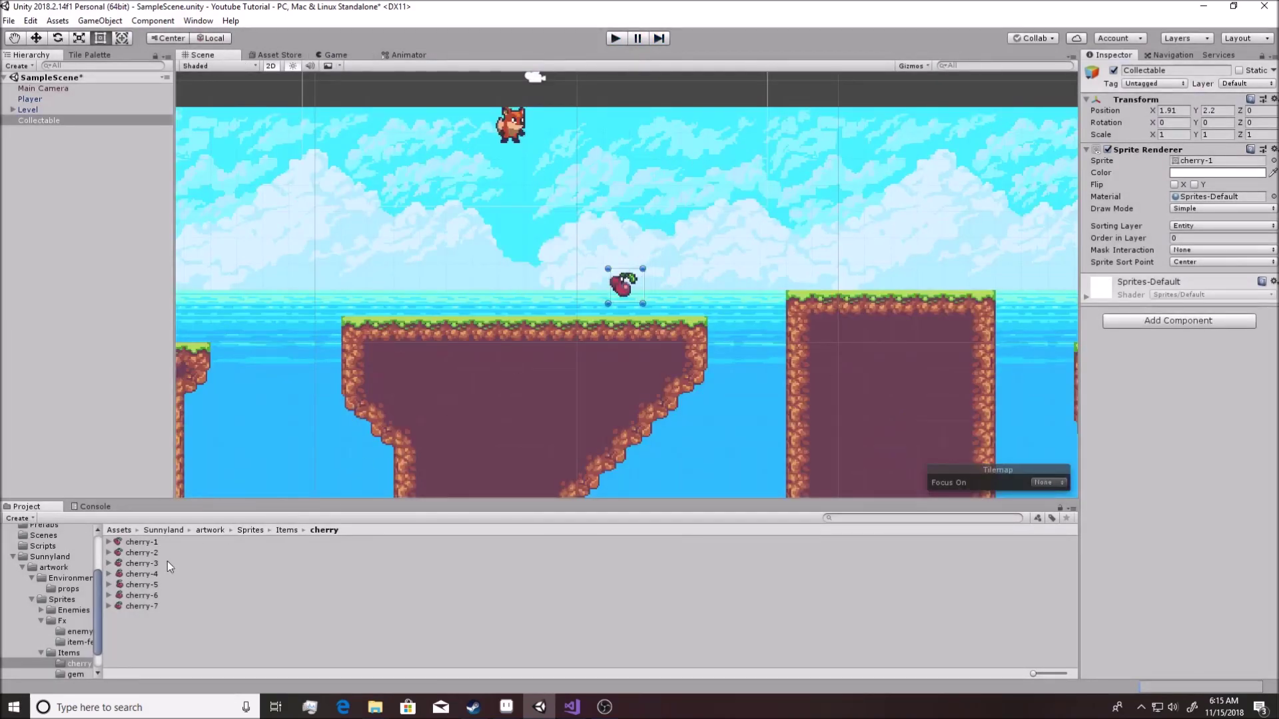
Create an Animation asset named Cherry in the cherry sprites folder
{"action": "left_click", "coordinate": [157, 541]}
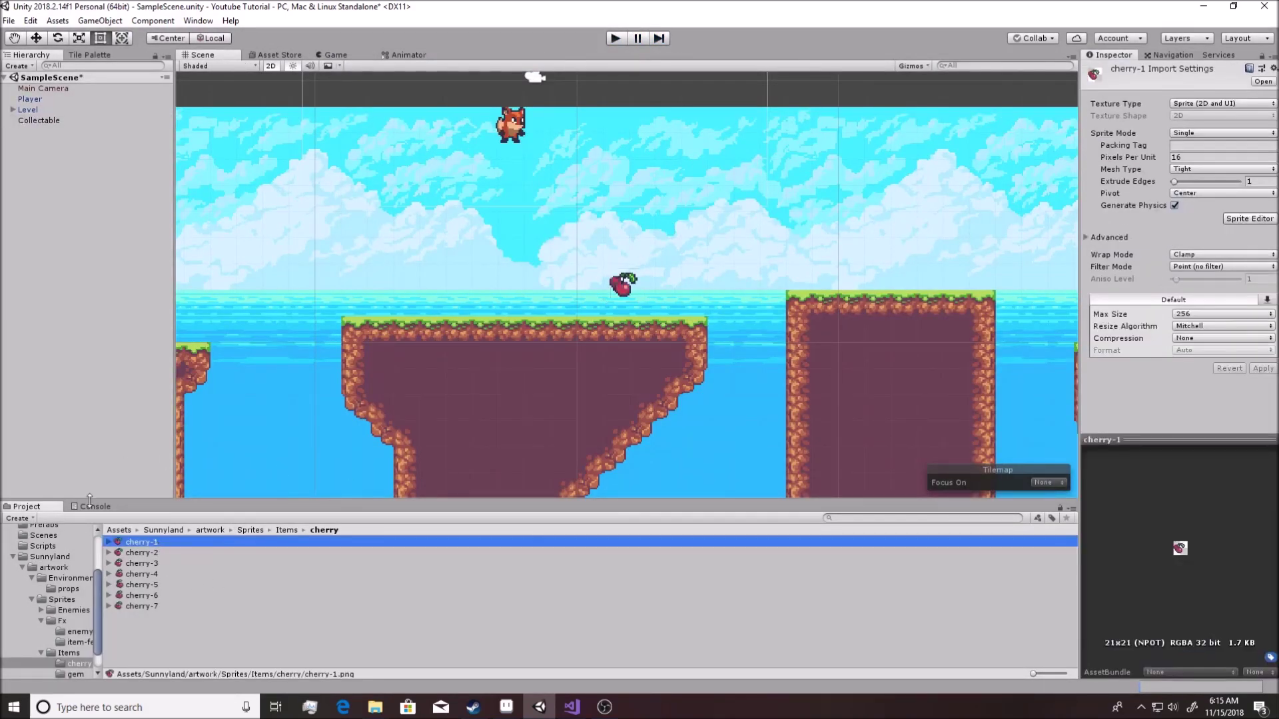
{"action": "left_click", "coordinate": [163, 636]}
{"action": "right_click", "coordinate": [162, 639]}
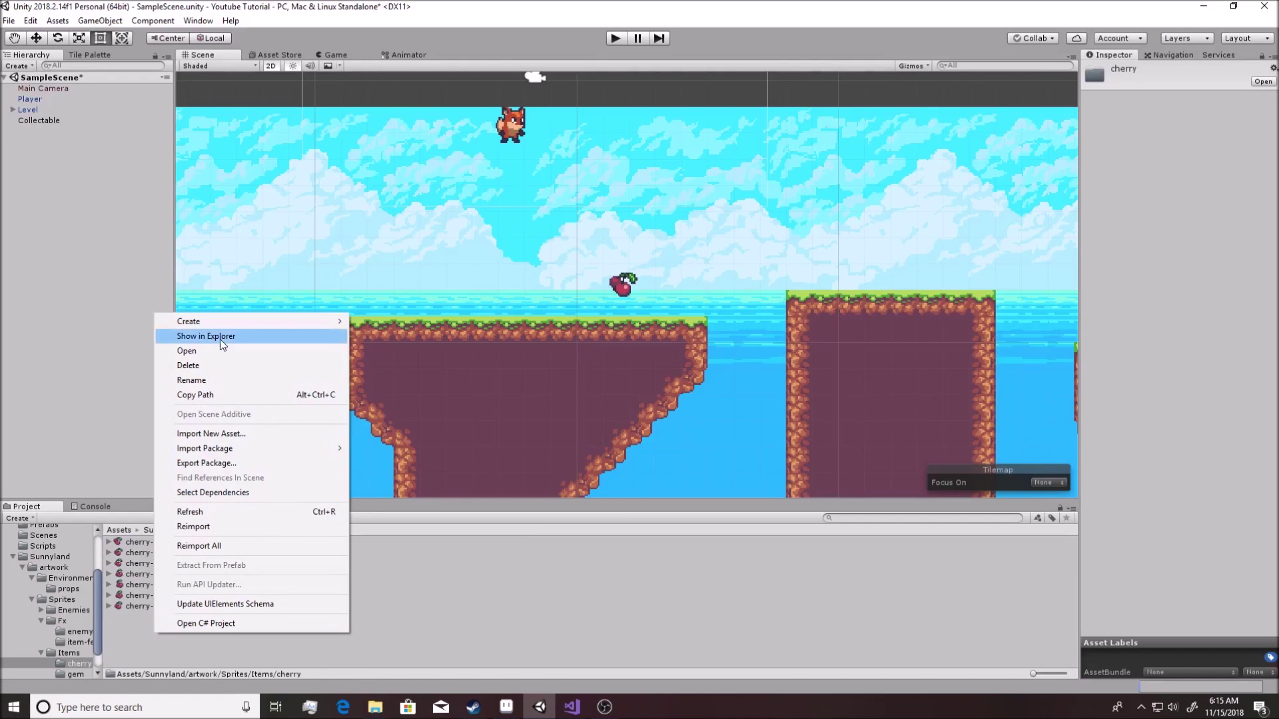
{"action": "left_click", "coordinate": [125, 620]}
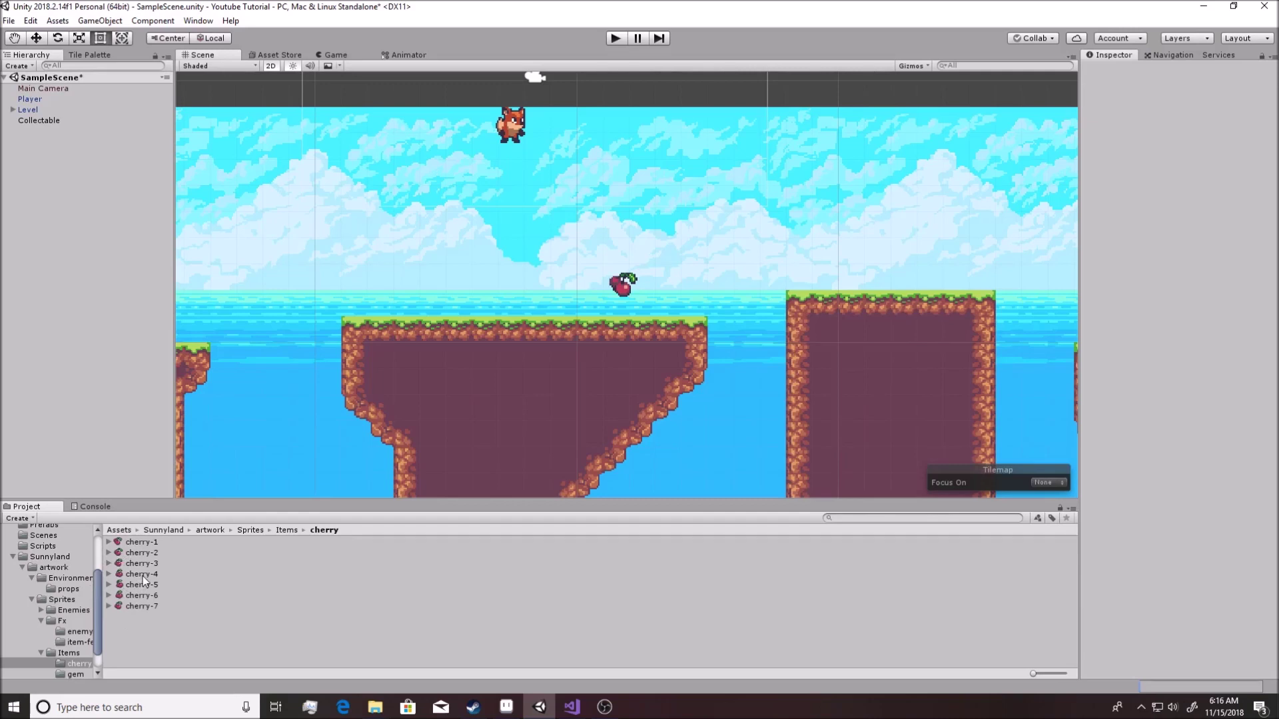
{"action": "right_click", "coordinate": [190, 630]}
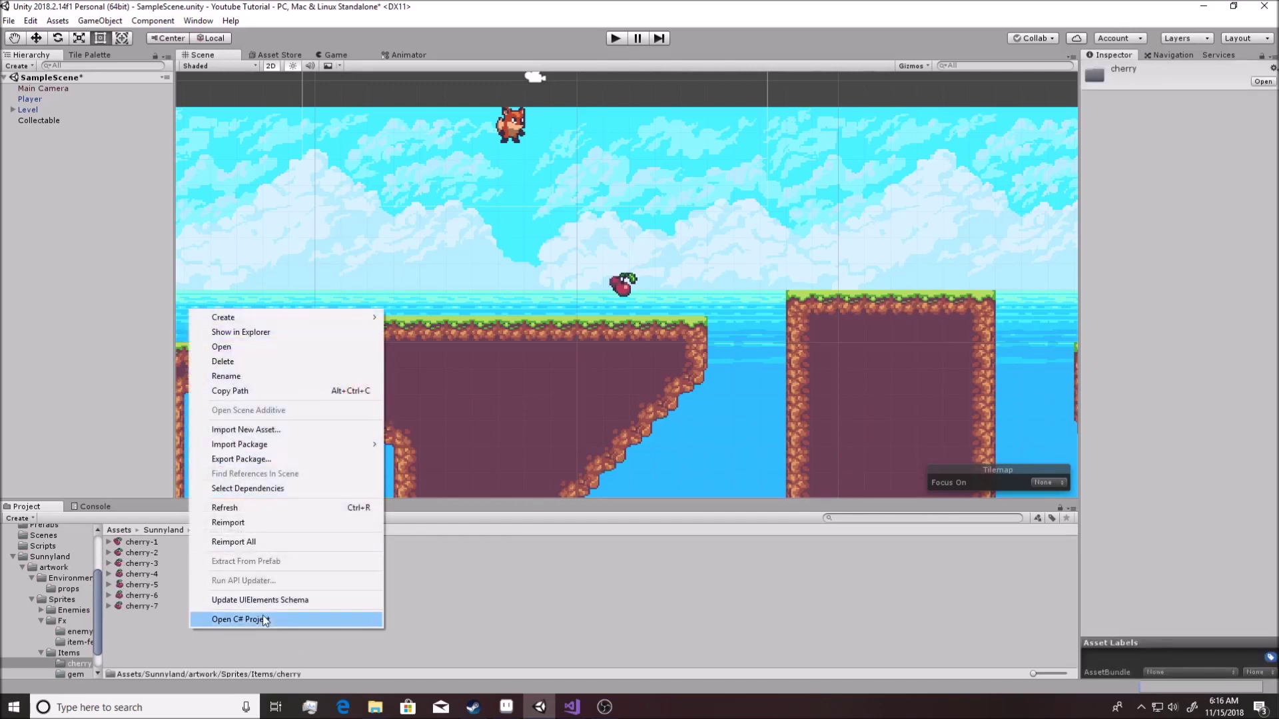
{"action": "mouse_move", "coordinate": [279, 319]}
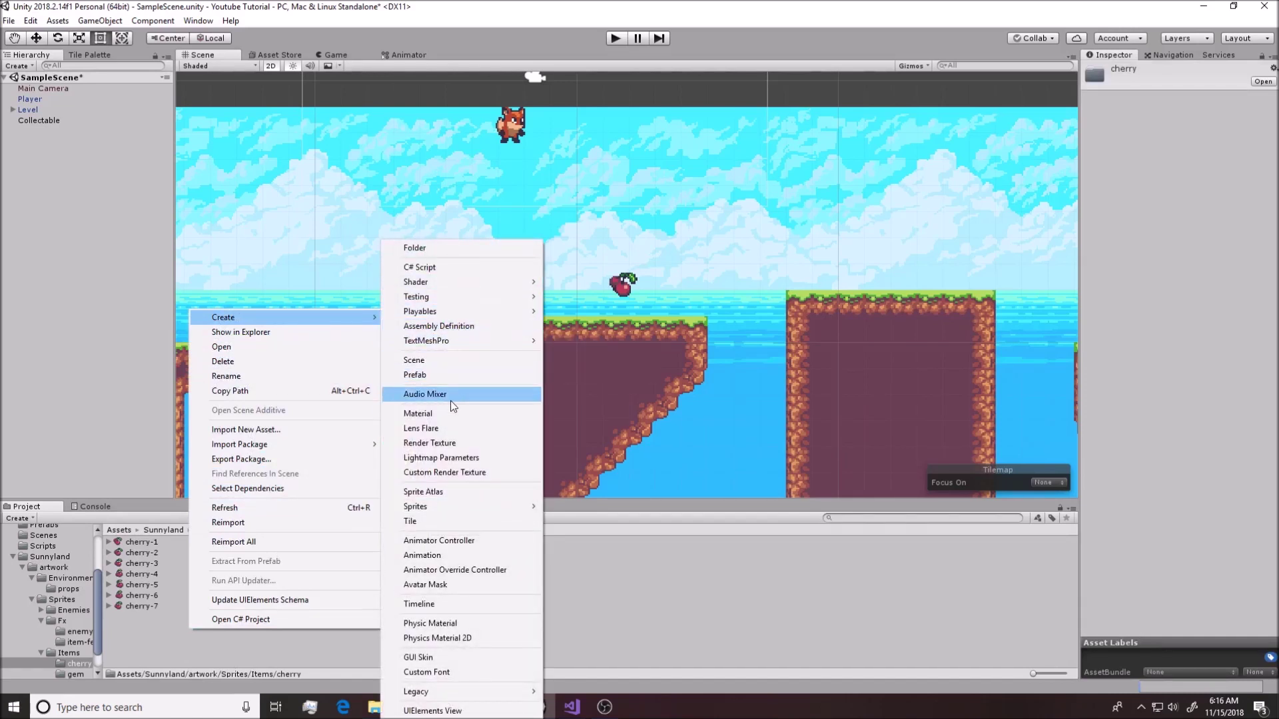
{"action": "left_click", "coordinate": [426, 558]}
{"action": "type", "text": "Cherry"}
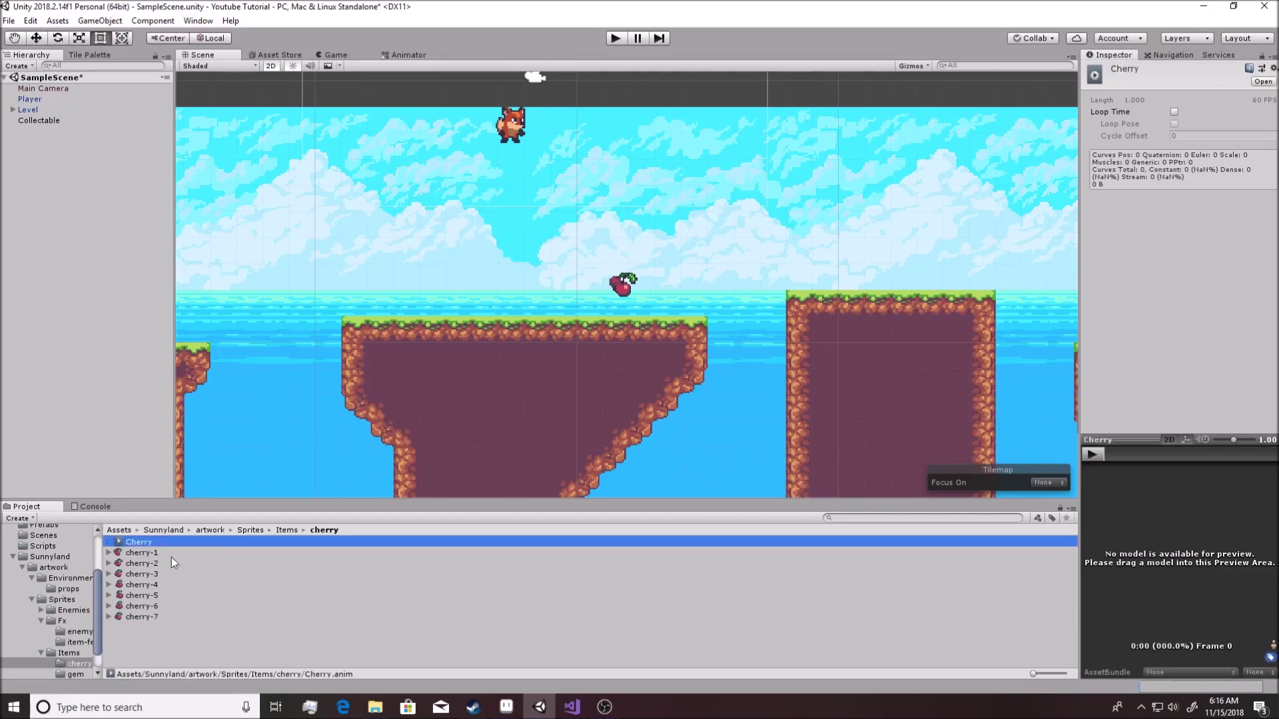
Attach the Cherry animation to the Collectable object and select the object to show its Animator component
{"action": "left_click", "coordinate": [150, 553]}
{"action": "left_click_drag", "start_coordinate": [135, 550], "coordinate": [39, 120]}
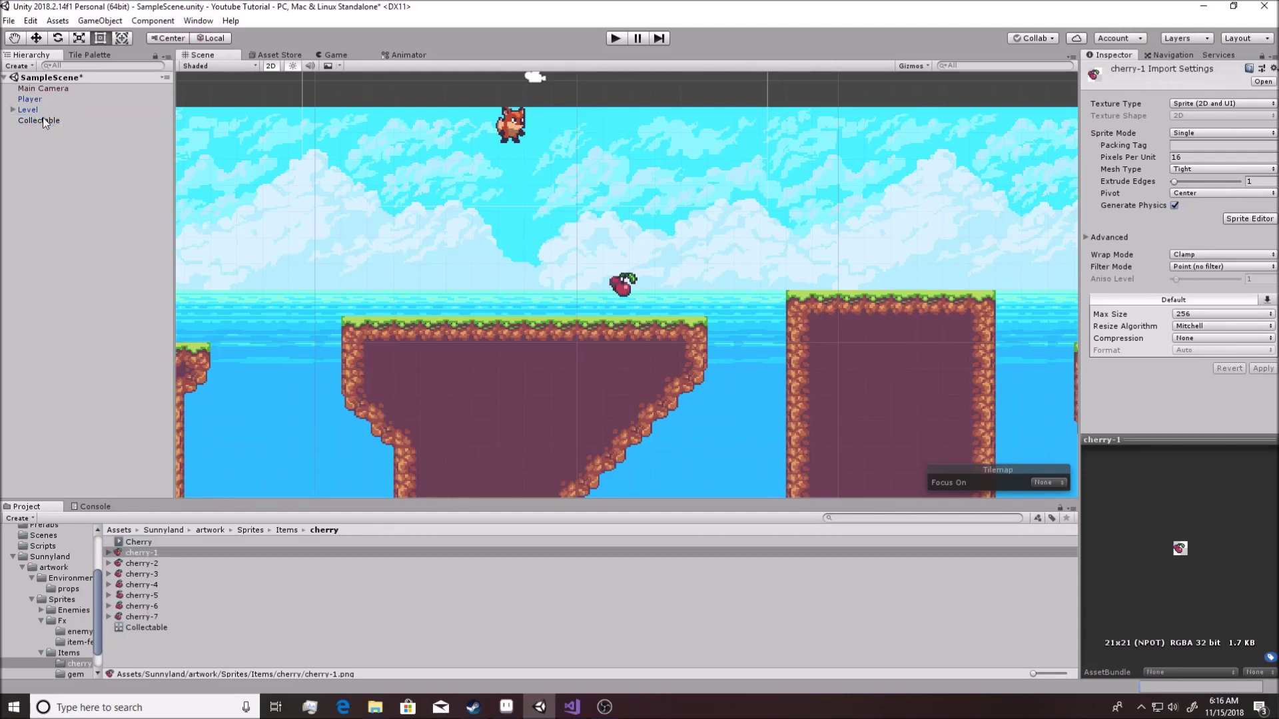
{"action": "left_click", "coordinate": [42, 118]}
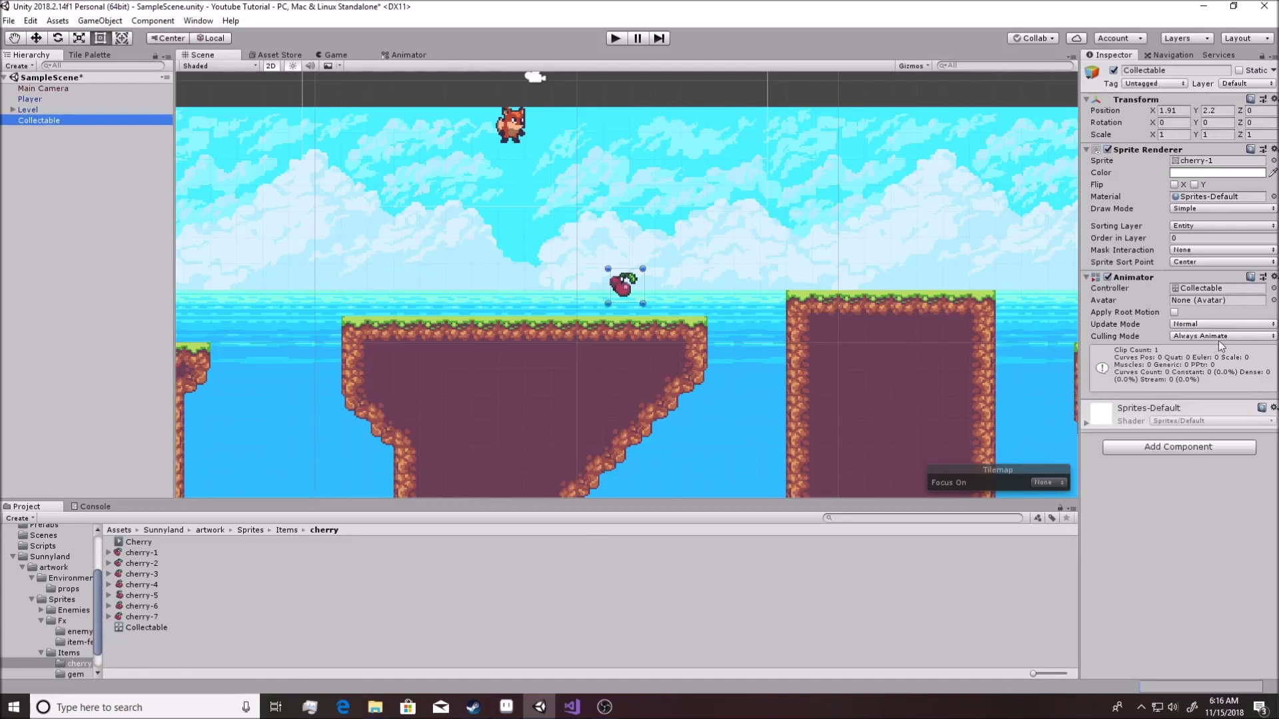
{"action": "left_click", "coordinate": [1177, 452]}
{"action": "type", "text": "A"}
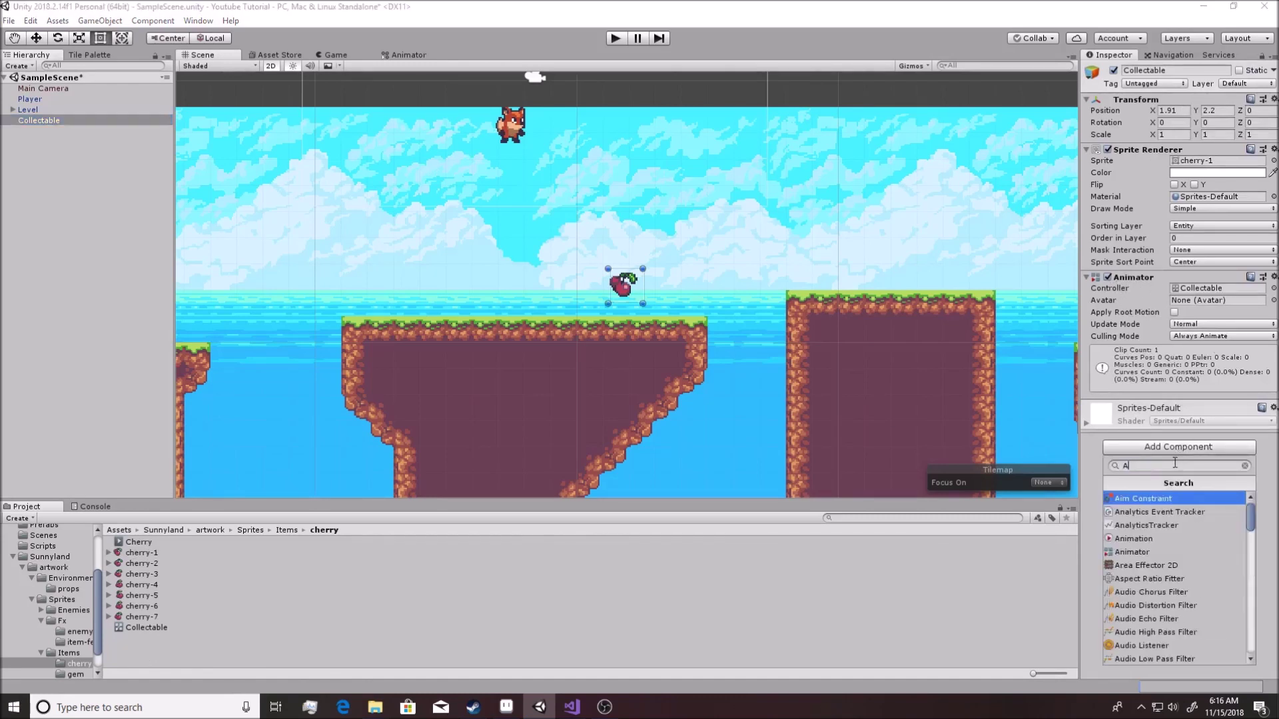
{"action": "type", "text": "nimator"}
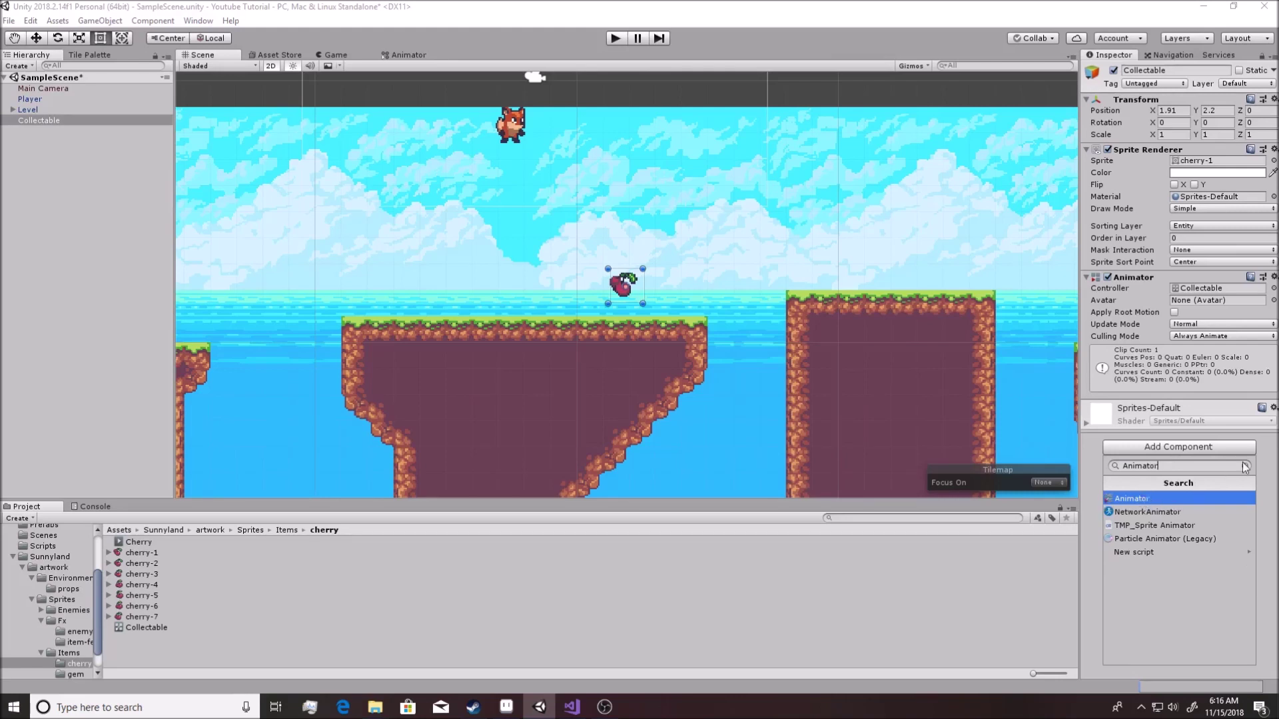
{"action": "left_click", "coordinate": [1275, 459]}
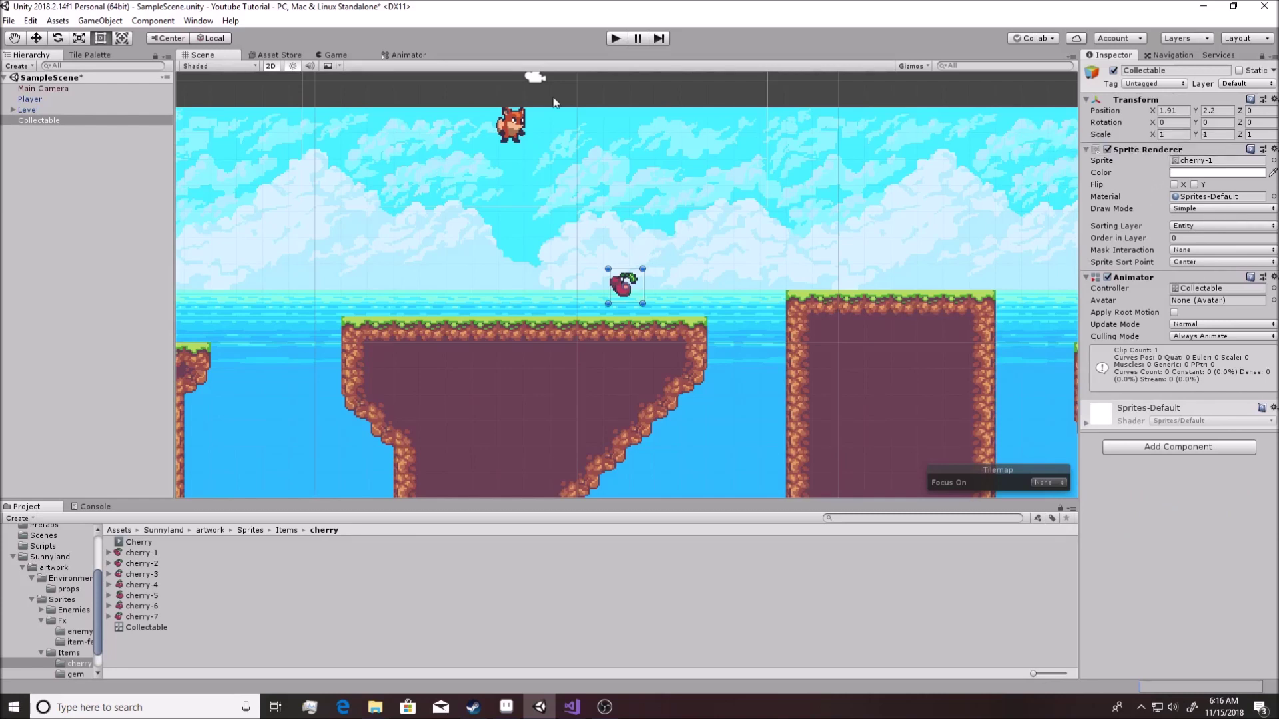
Examine the Player's and the Collectable's state machines in the Animator, including the Cherry state's motion
{"action": "left_click", "coordinate": [408, 54]}
{"action": "left_click", "coordinate": [37, 98]}
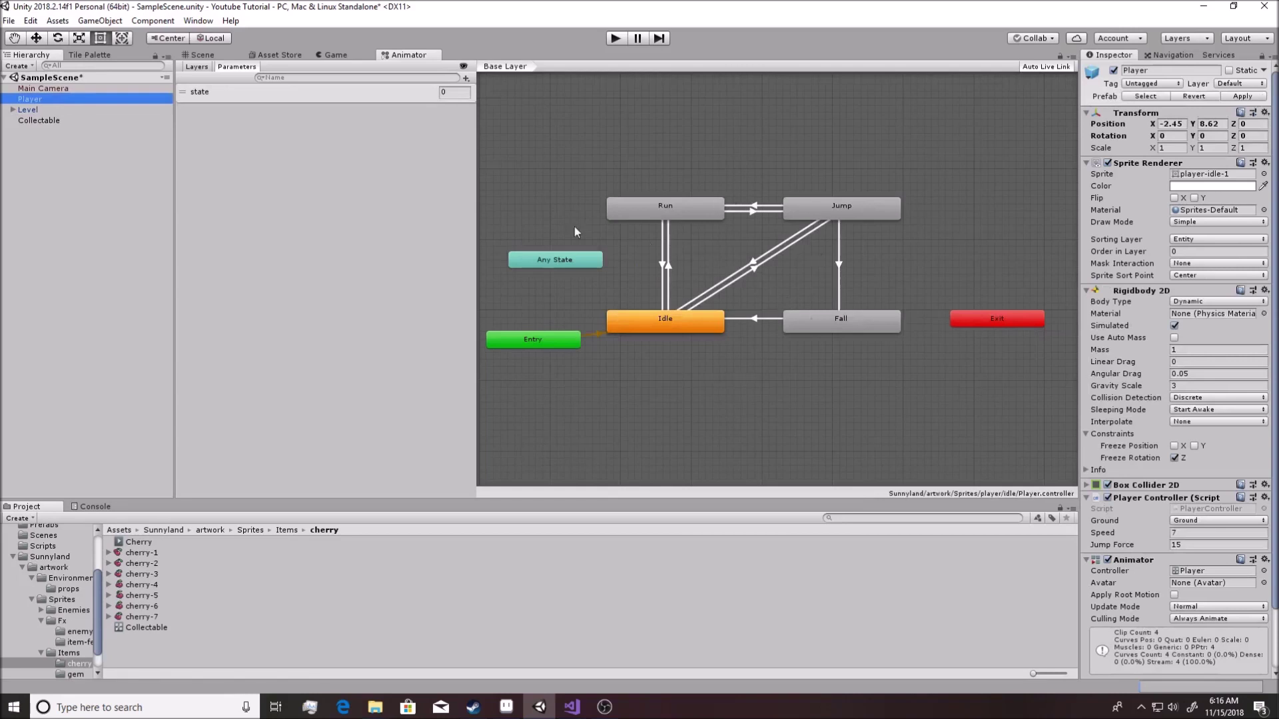
{"action": "left_click", "coordinate": [42, 121]}
{"action": "left_click_drag", "start_coordinate": [680, 230], "coordinate": [726, 294]}
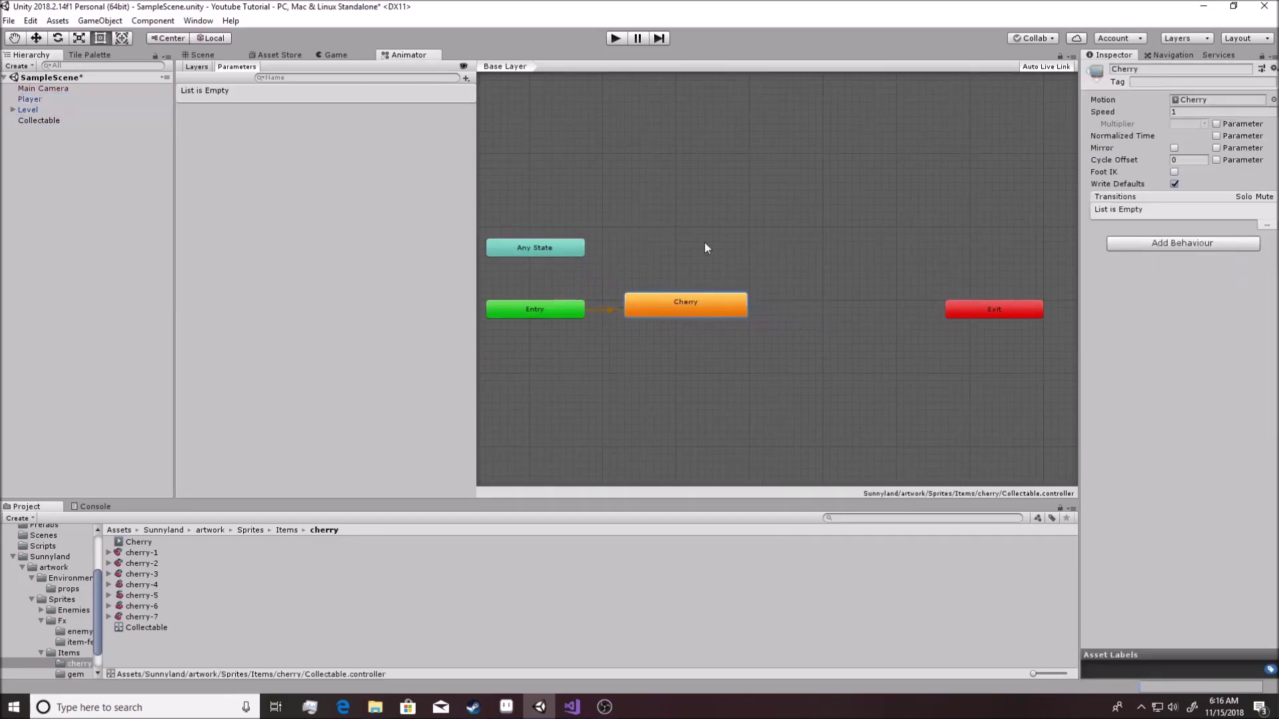
{"action": "left_click_drag", "start_coordinate": [477, 120], "coordinate": [299, 129]}
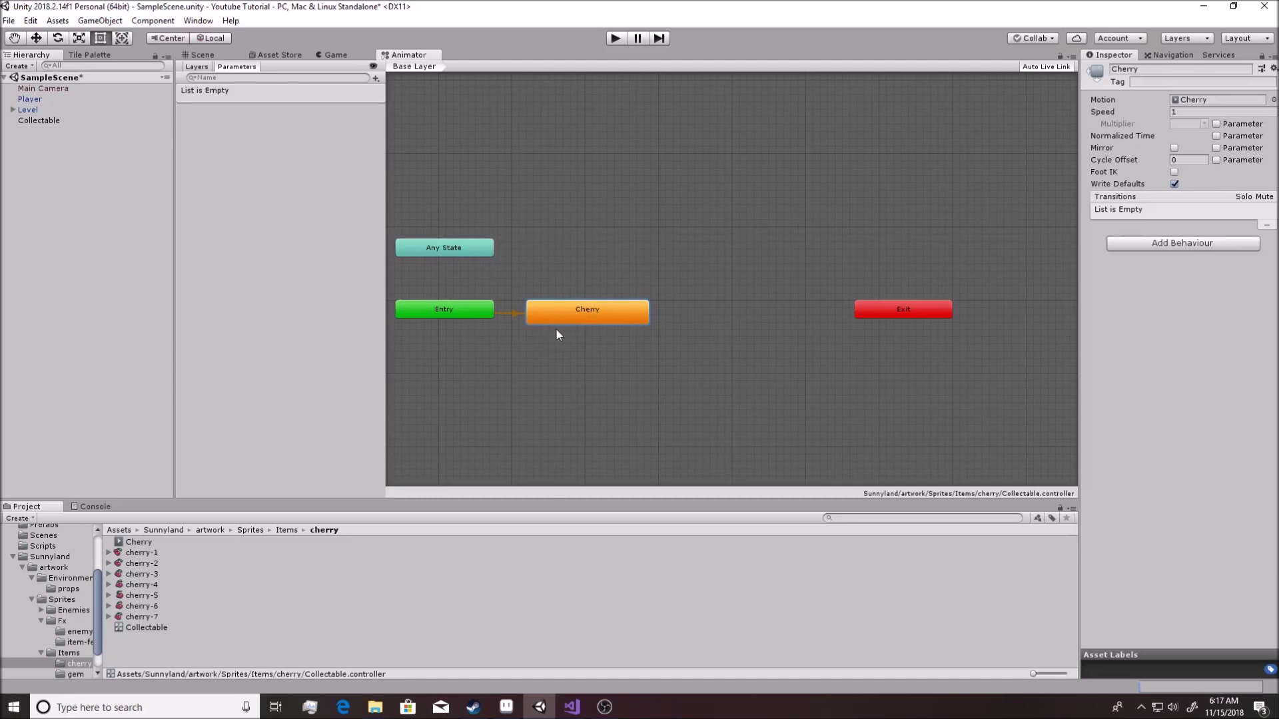
{"action": "left_click", "coordinate": [198, 21]}
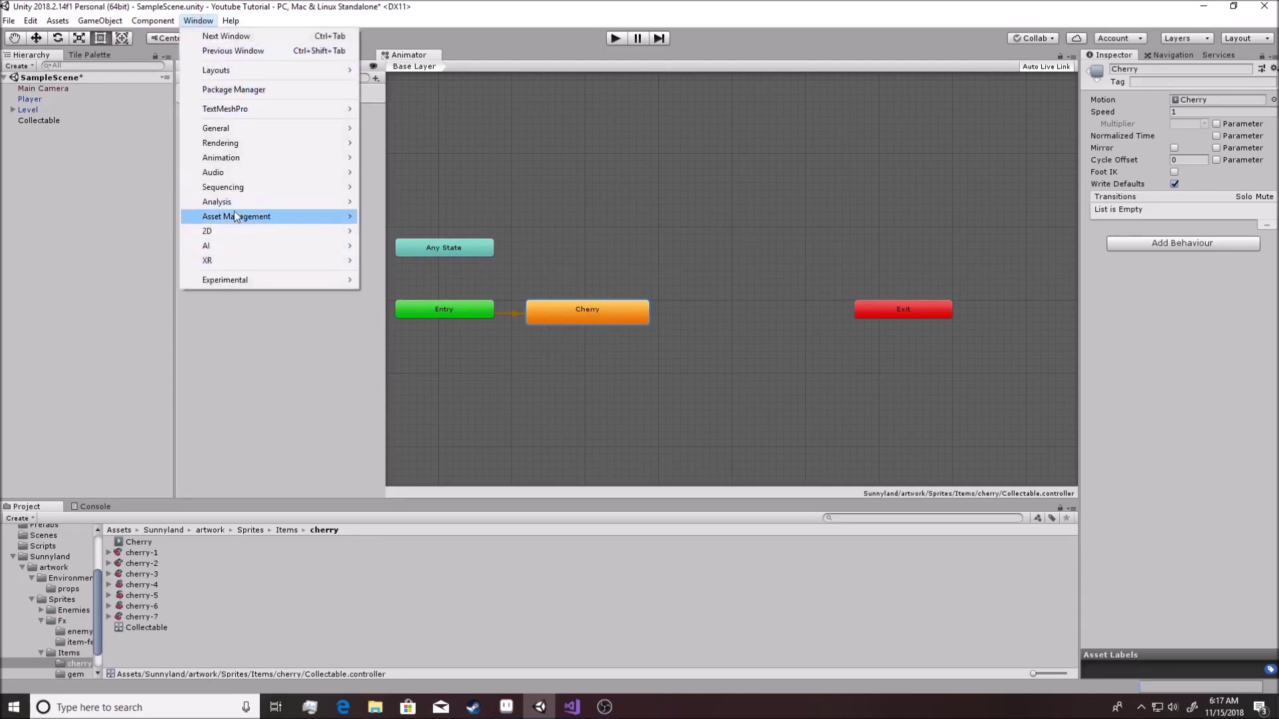
{"action": "mouse_move", "coordinate": [243, 163]}
{"action": "left_click", "coordinate": [400, 187]}
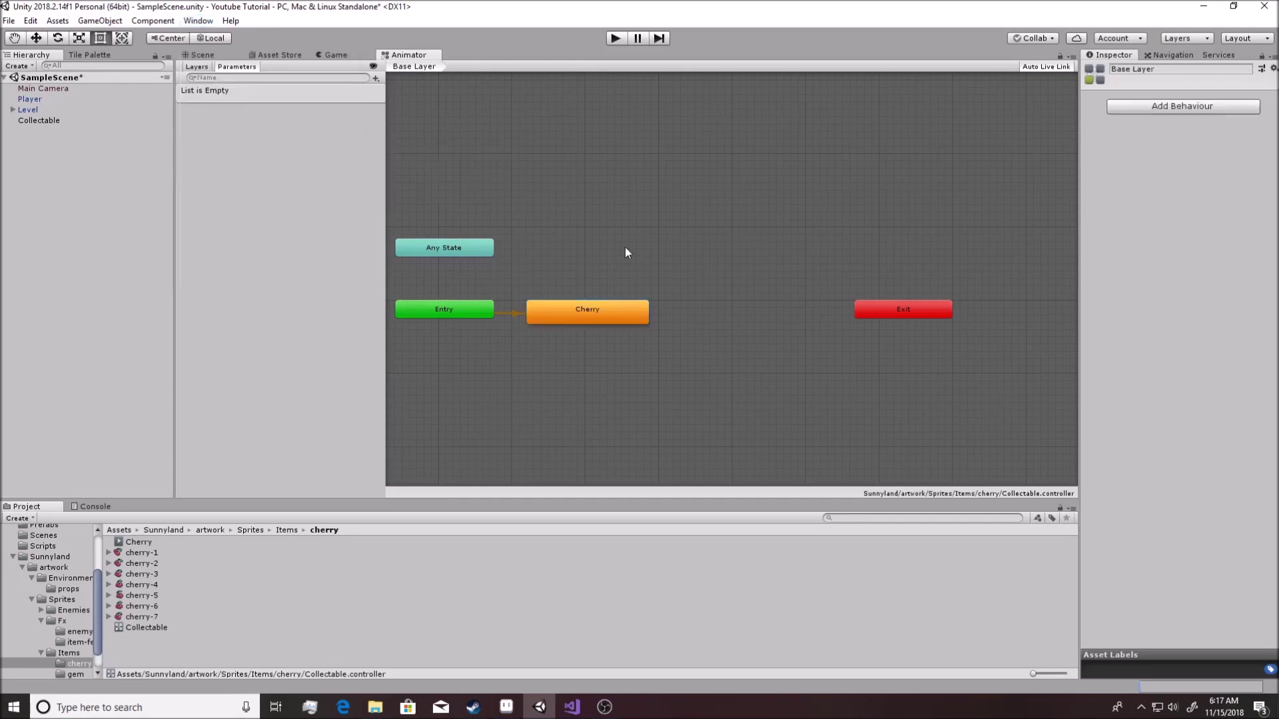
{"action": "left_click_drag", "start_coordinate": [589, 305], "coordinate": [583, 298]}
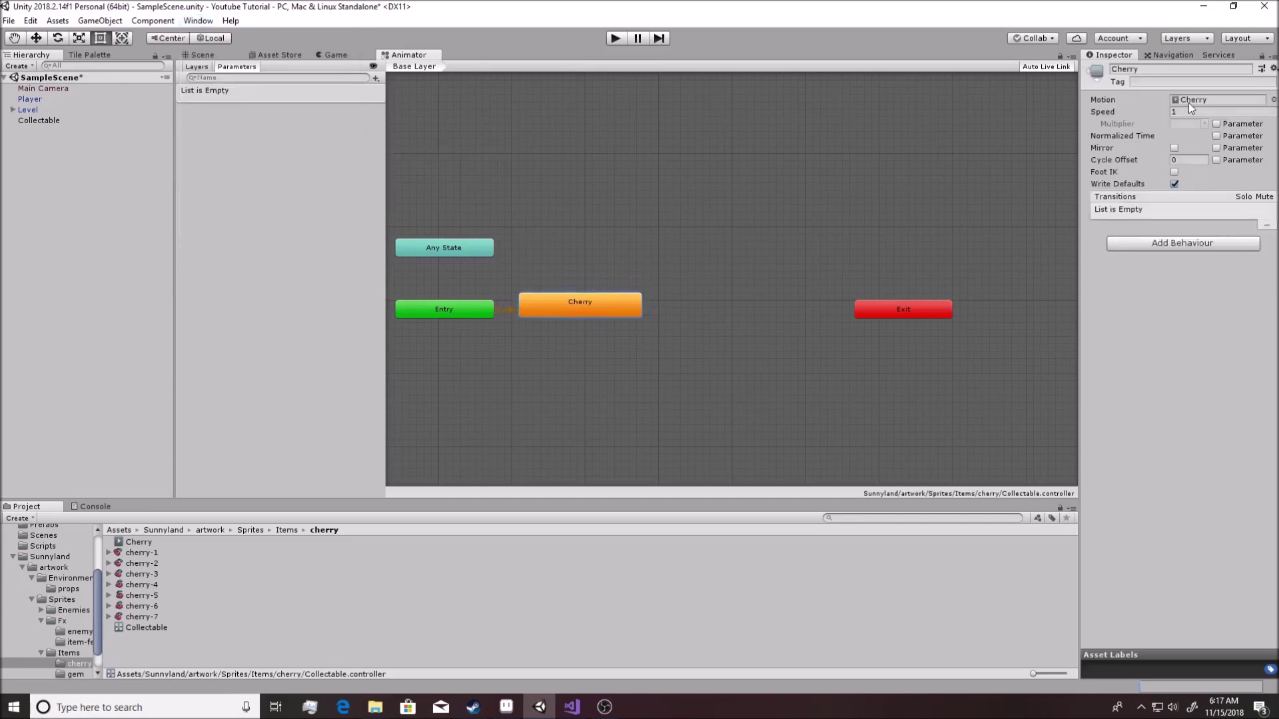
Play-test the scene from the Scene view, run the player back and forth past the cherry, and stop the game
{"action": "left_click", "coordinate": [202, 54]}
{"action": "left_click", "coordinate": [617, 39]}
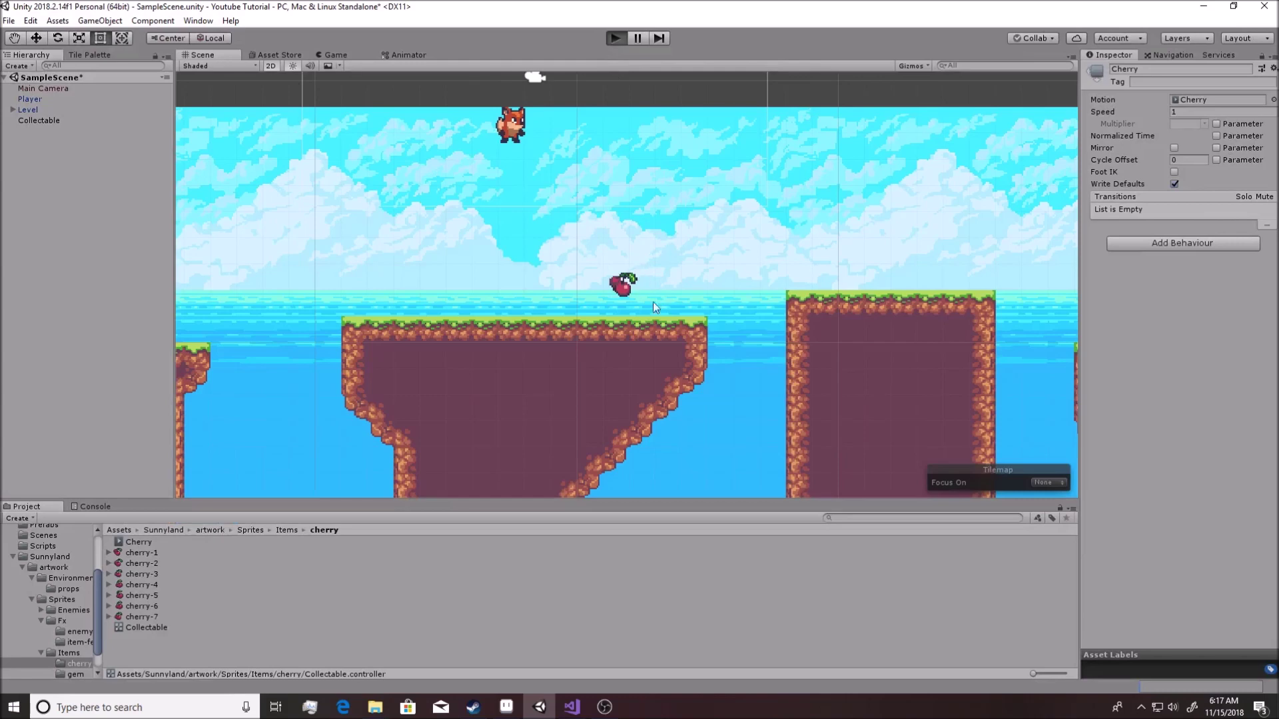
{"action": "key", "text": "Right"}
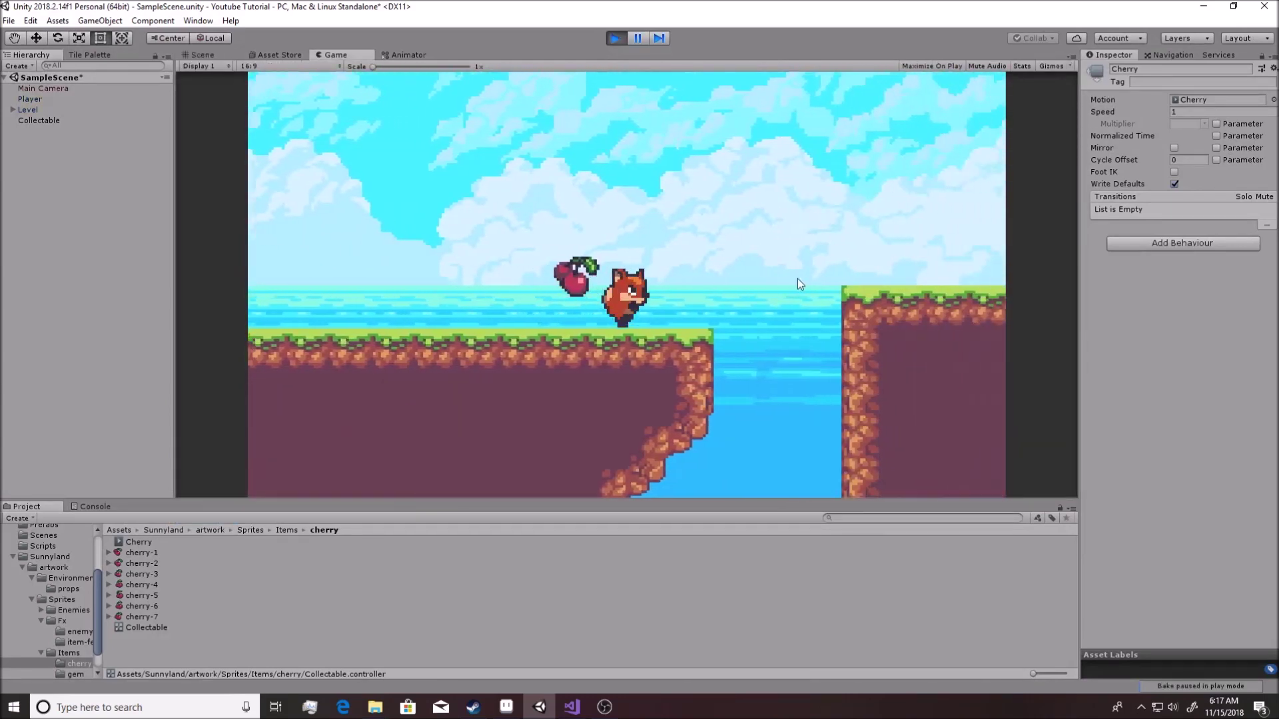
{"action": "key", "text": "Left"}
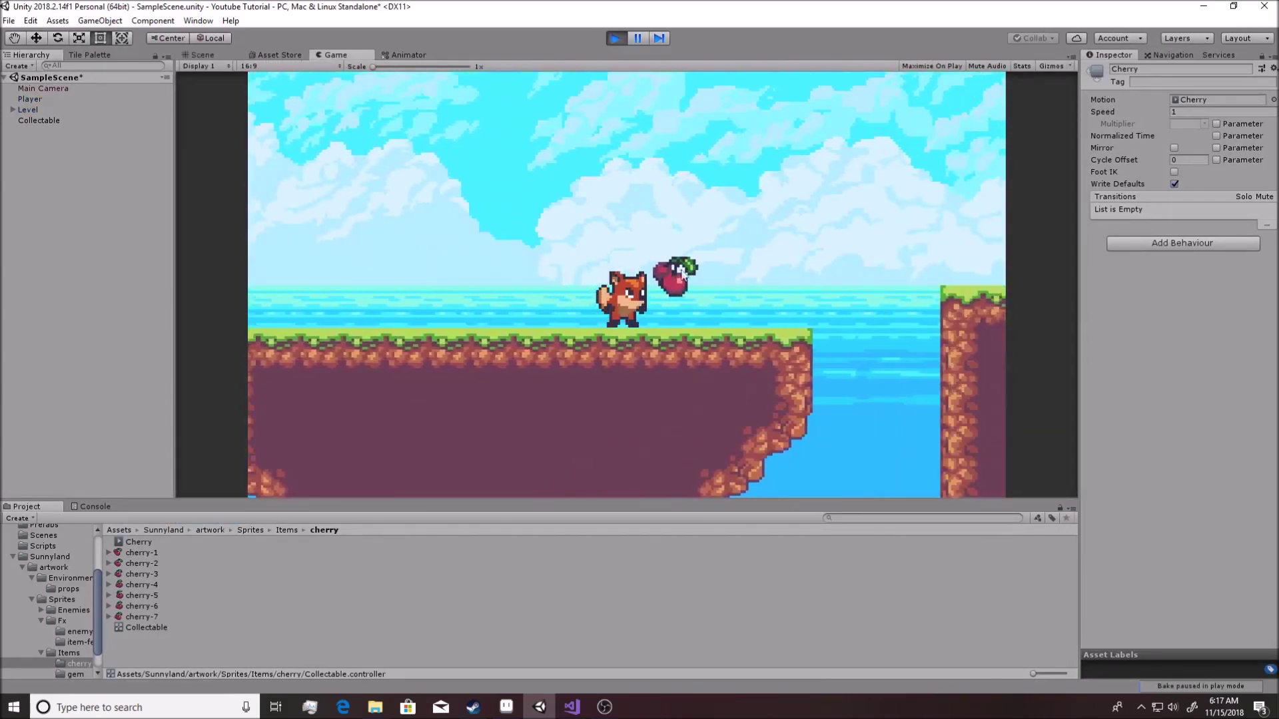
{"action": "left_click", "coordinate": [611, 40]}
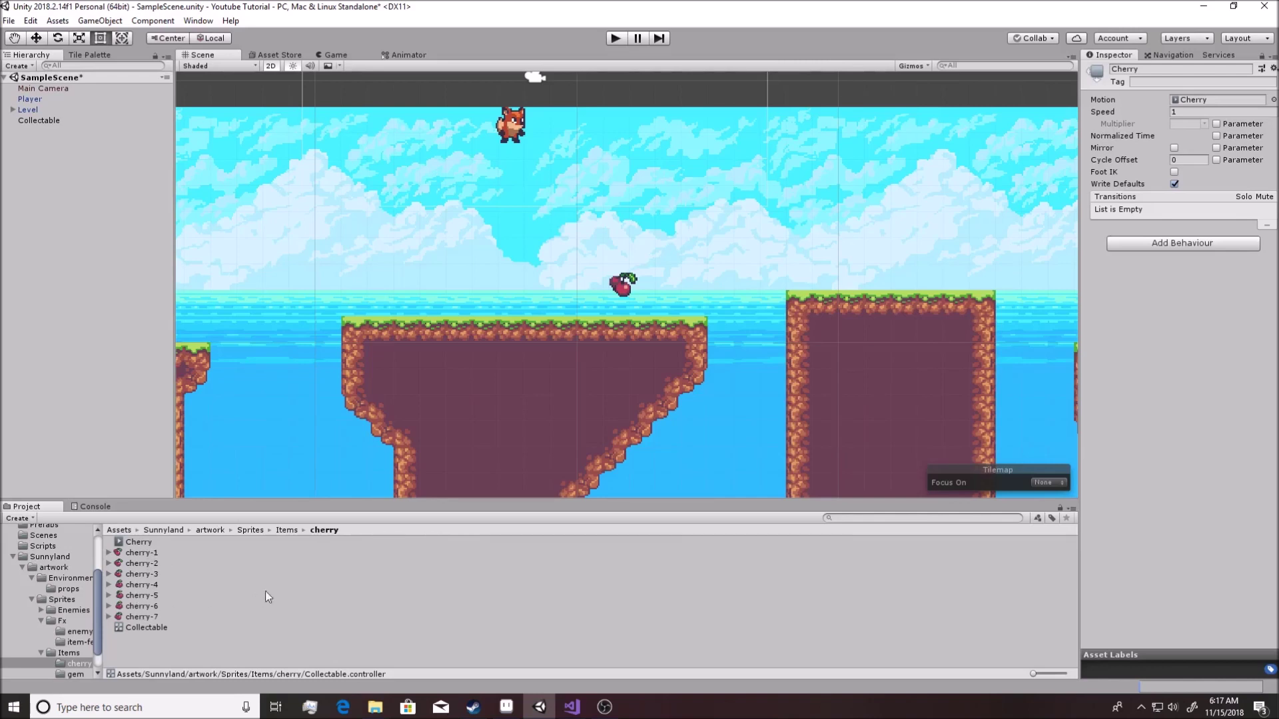
Open the Animation window, move it clear of the cherry, and show the Collectable's Cherry clip
{"action": "left_click", "coordinate": [231, 21]}
{"action": "mouse_move", "coordinate": [196, 27]}
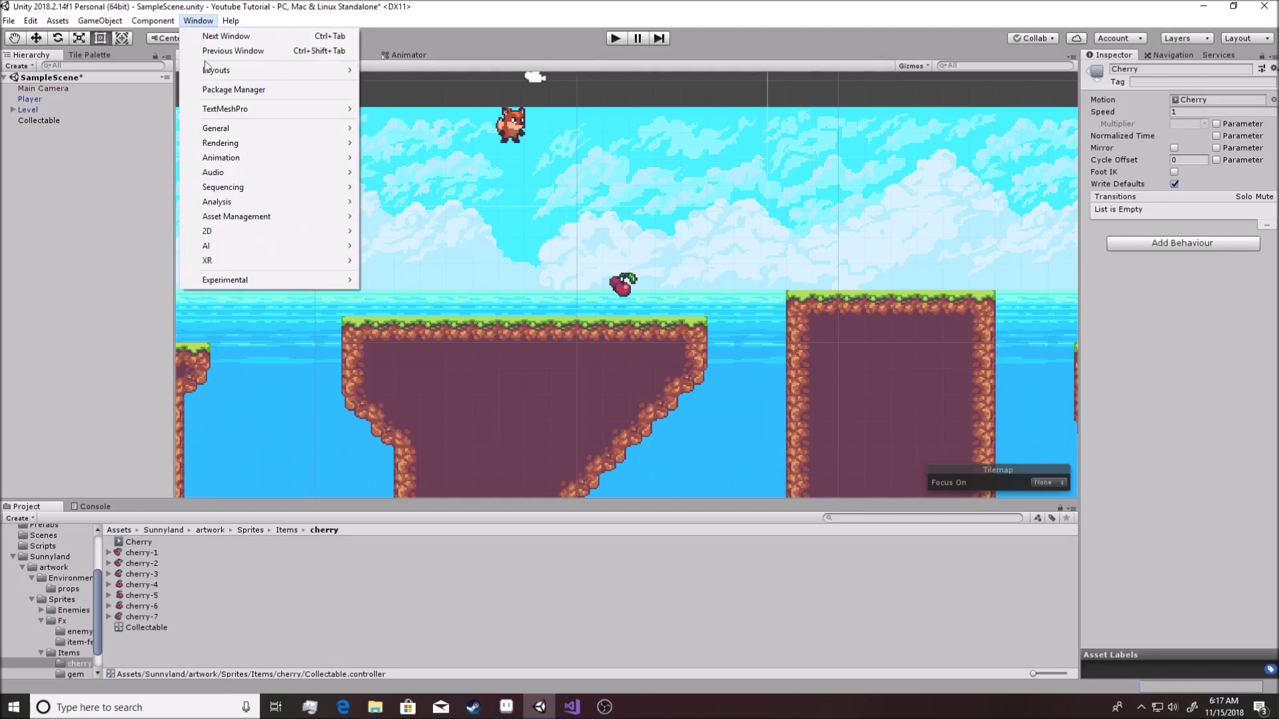
{"action": "mouse_move", "coordinate": [228, 160]}
{"action": "left_click", "coordinate": [415, 161]}
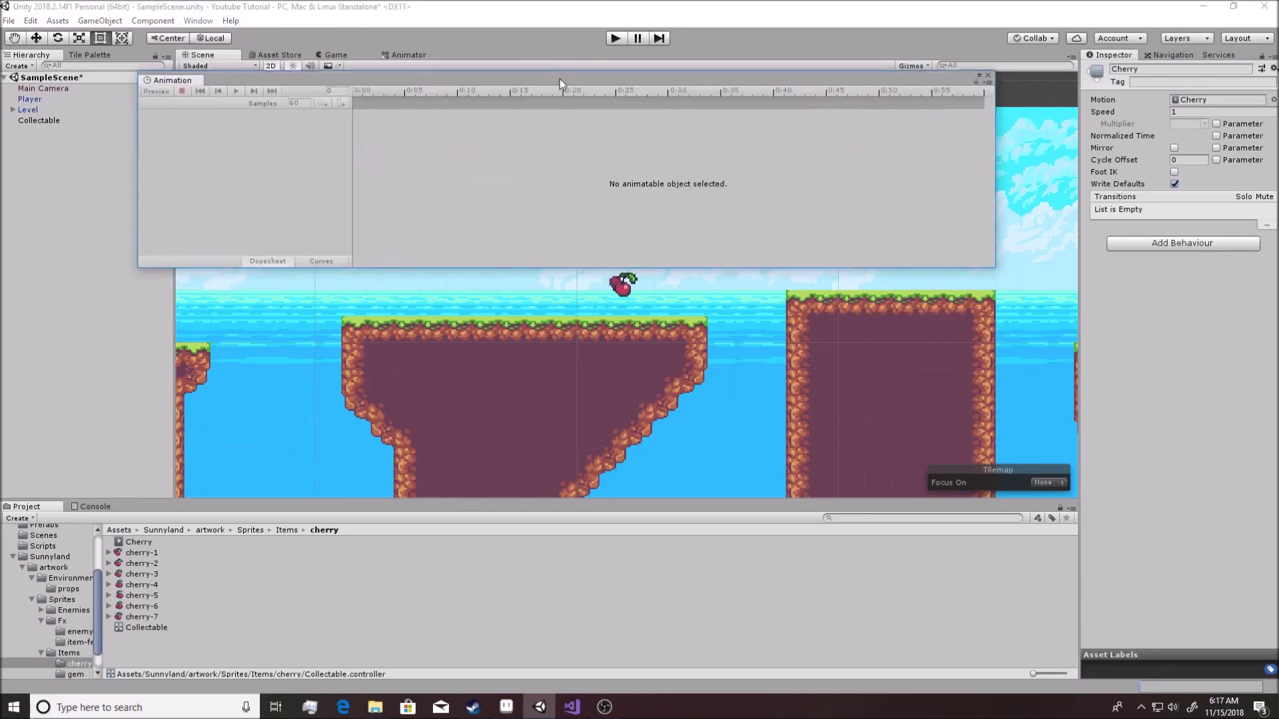
{"action": "left_click_drag", "start_coordinate": [558, 80], "coordinate": [556, 54]}
{"action": "left_click", "coordinate": [31, 120]}
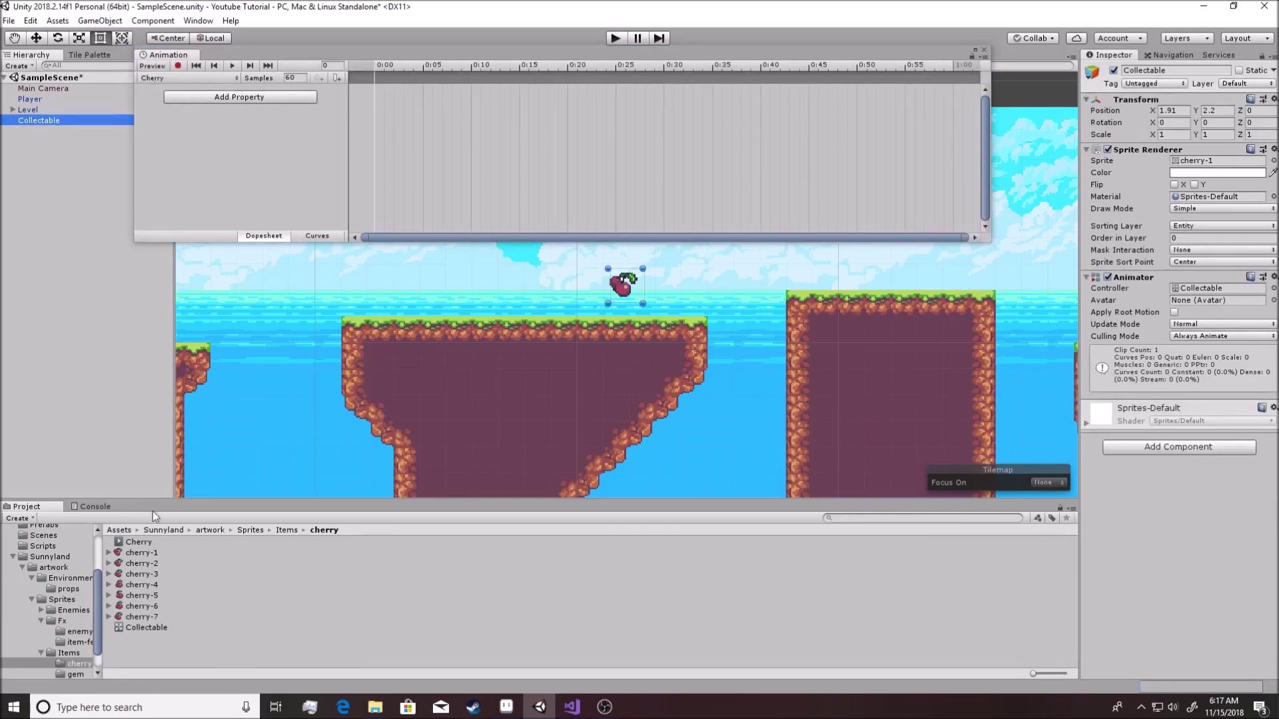
Add the sprites cherry-1 to cherry-7 as keyframes in the Cherry clip's timeline
{"action": "left_click", "coordinate": [141, 553]}
{"action": "left_click", "coordinate": [142, 615], "text": "shift"}
{"action": "left_click_drag", "start_coordinate": [148, 558], "coordinate": [389, 101]}
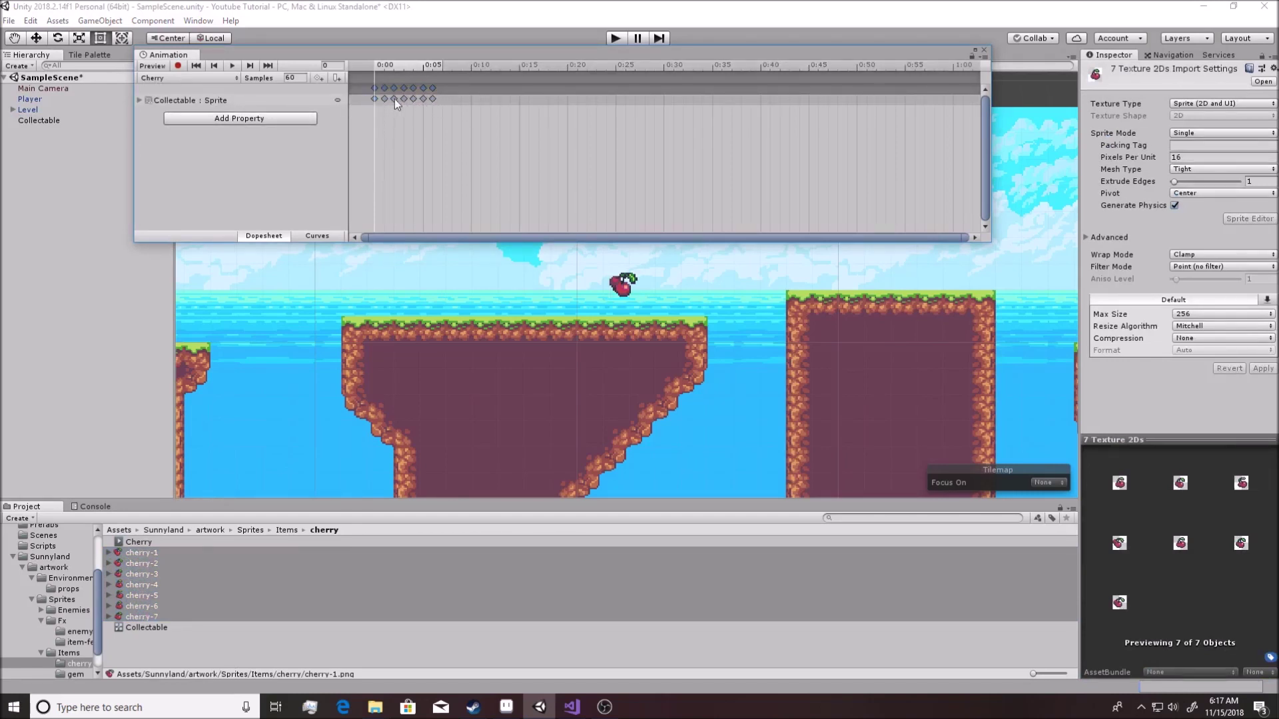
Space the seven sprite keyframes of the Cherry clip five frames apart, from 0:00 to 0:30
{"action": "left_click", "coordinate": [432, 99]}
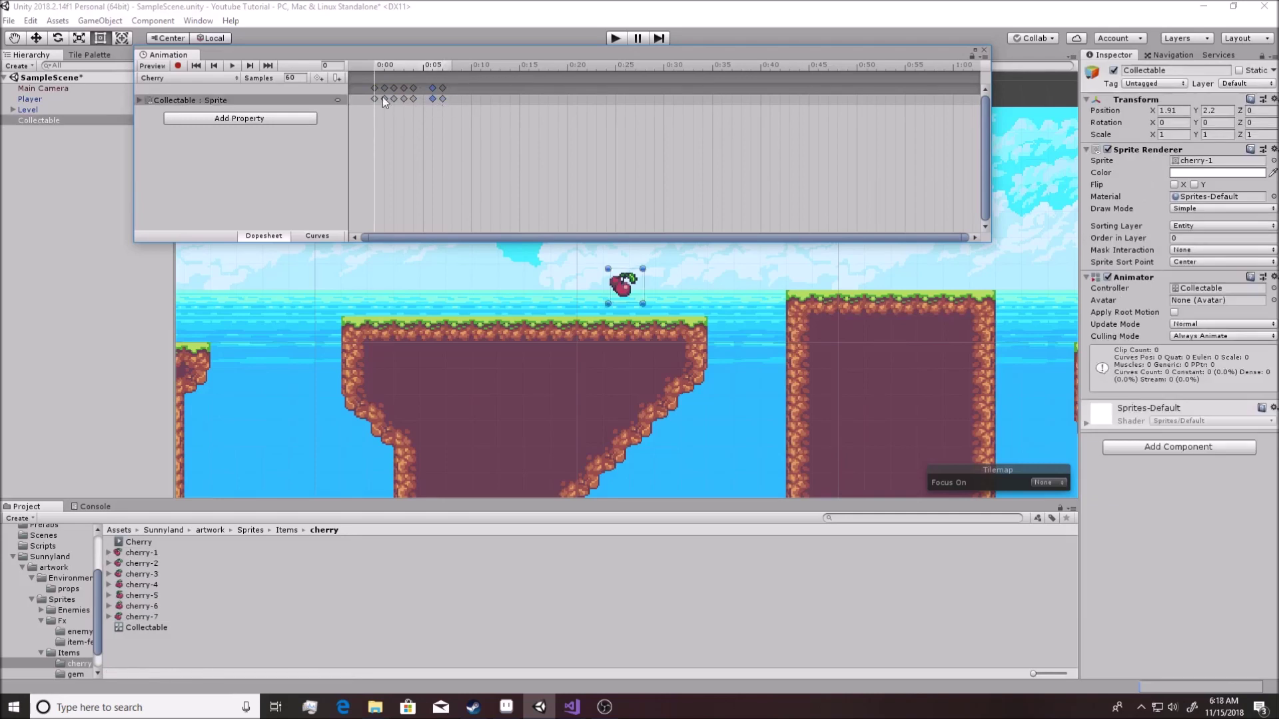
{"action": "left_click_drag", "start_coordinate": [393, 97], "coordinate": [381, 97]}
{"action": "left_click_drag", "start_coordinate": [441, 97], "coordinate": [451, 98]}
{"action": "left_click_drag", "start_coordinate": [404, 98], "coordinate": [565, 97]}
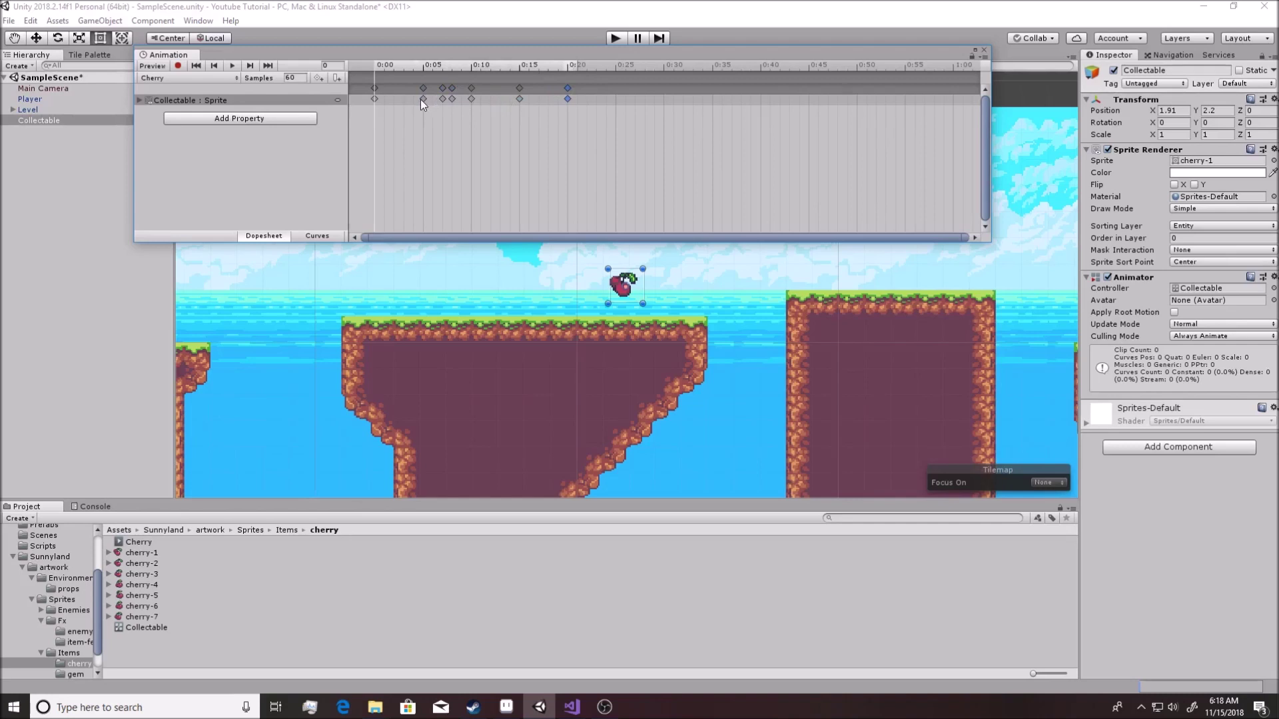
{"action": "left_click_drag", "start_coordinate": [443, 99], "coordinate": [585, 90]}
{"action": "left_click_drag", "start_coordinate": [452, 99], "coordinate": [663, 94]}
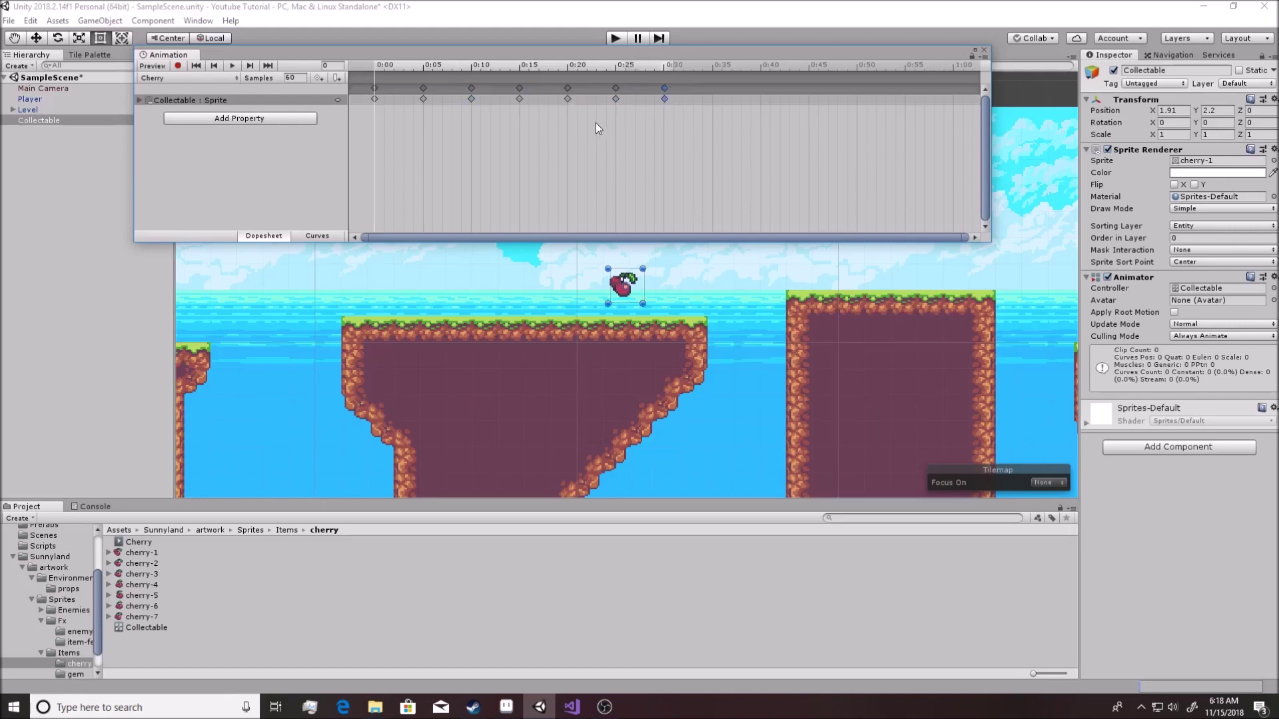
Preview the Cherry clip and add the cherry-7 sprite as an extra keyframe just before 0:35
{"action": "left_click", "coordinate": [232, 65]}
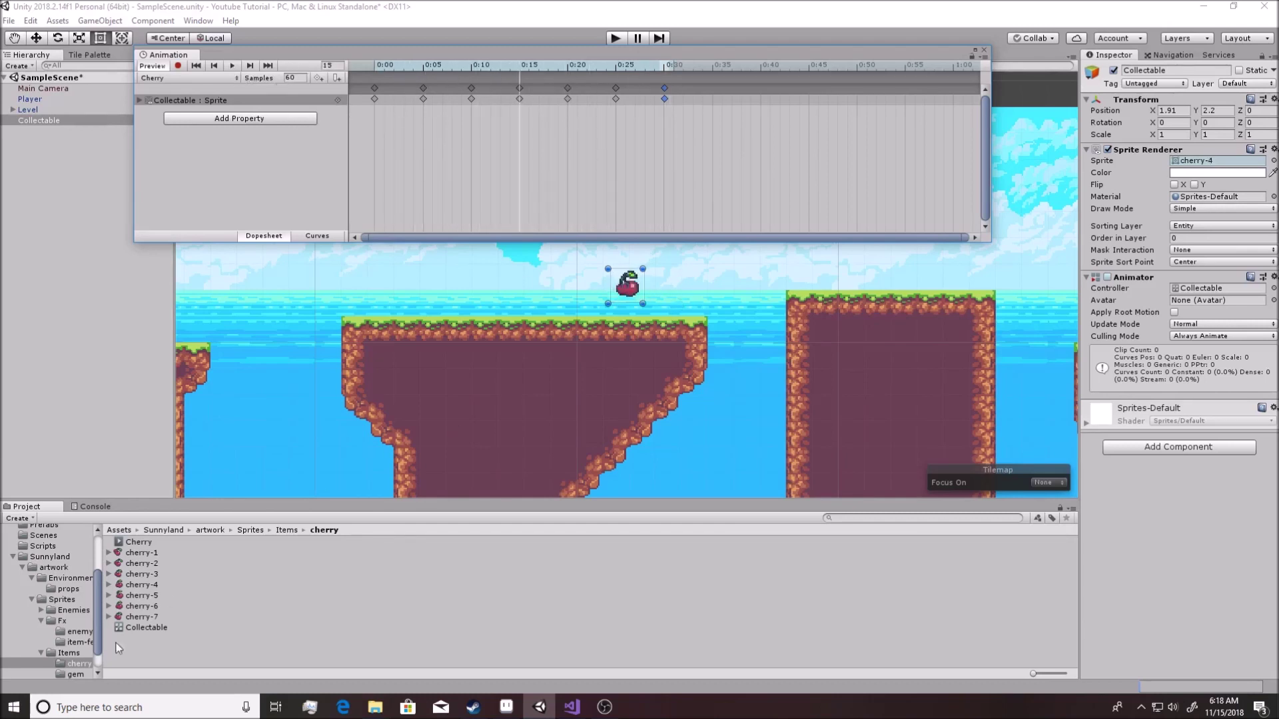
{"action": "left_click", "coordinate": [140, 616]}
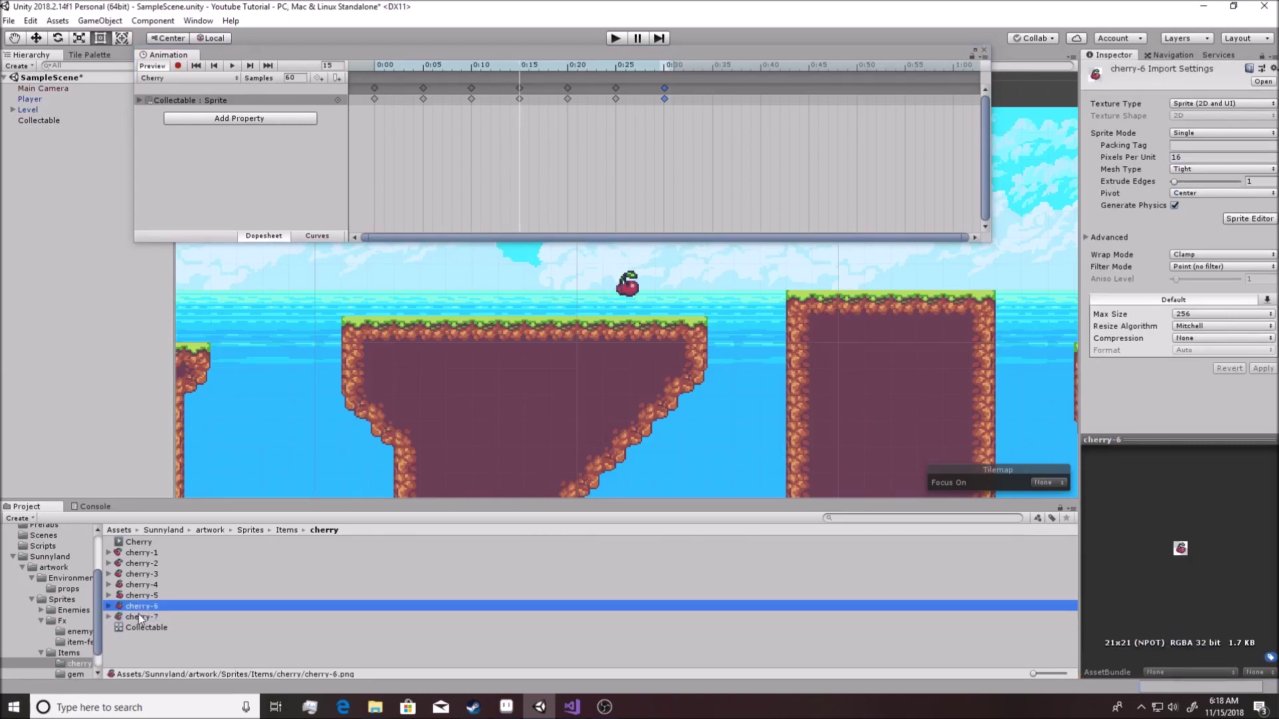
{"action": "left_click", "coordinate": [146, 617]}
{"action": "key", "text": "Escape"}
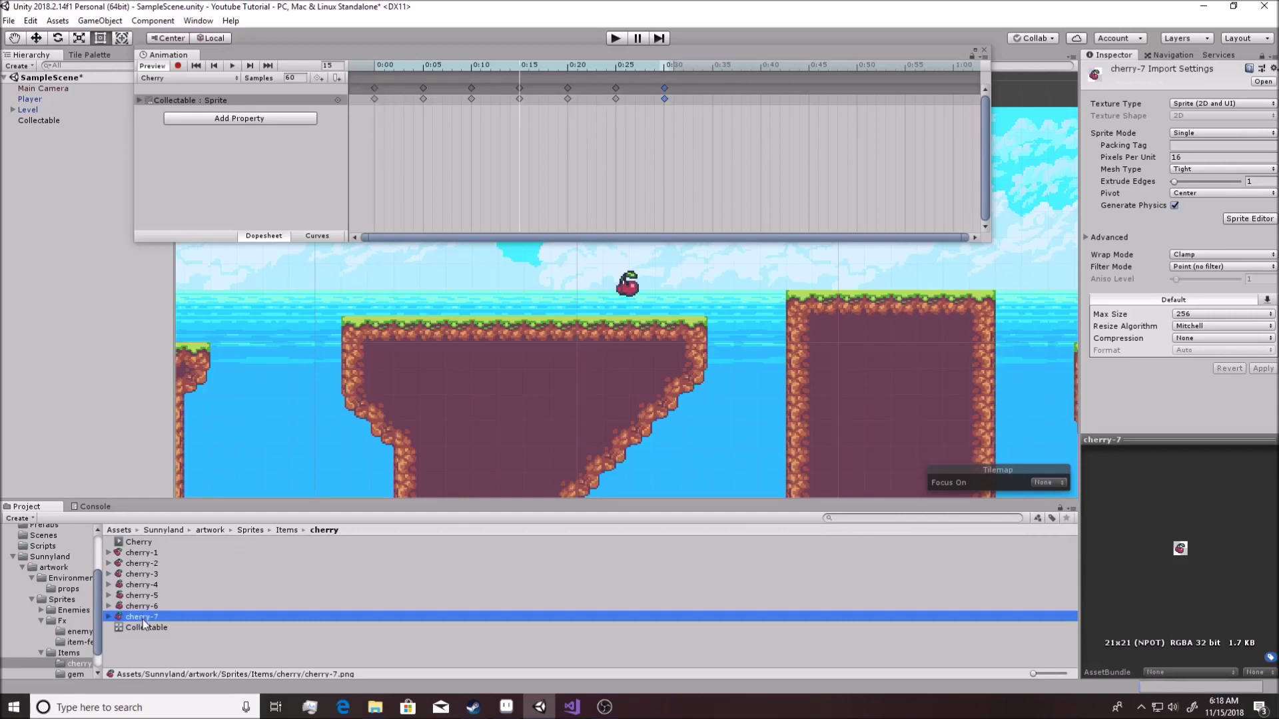
{"action": "left_click_drag", "start_coordinate": [147, 618], "coordinate": [701, 99]}
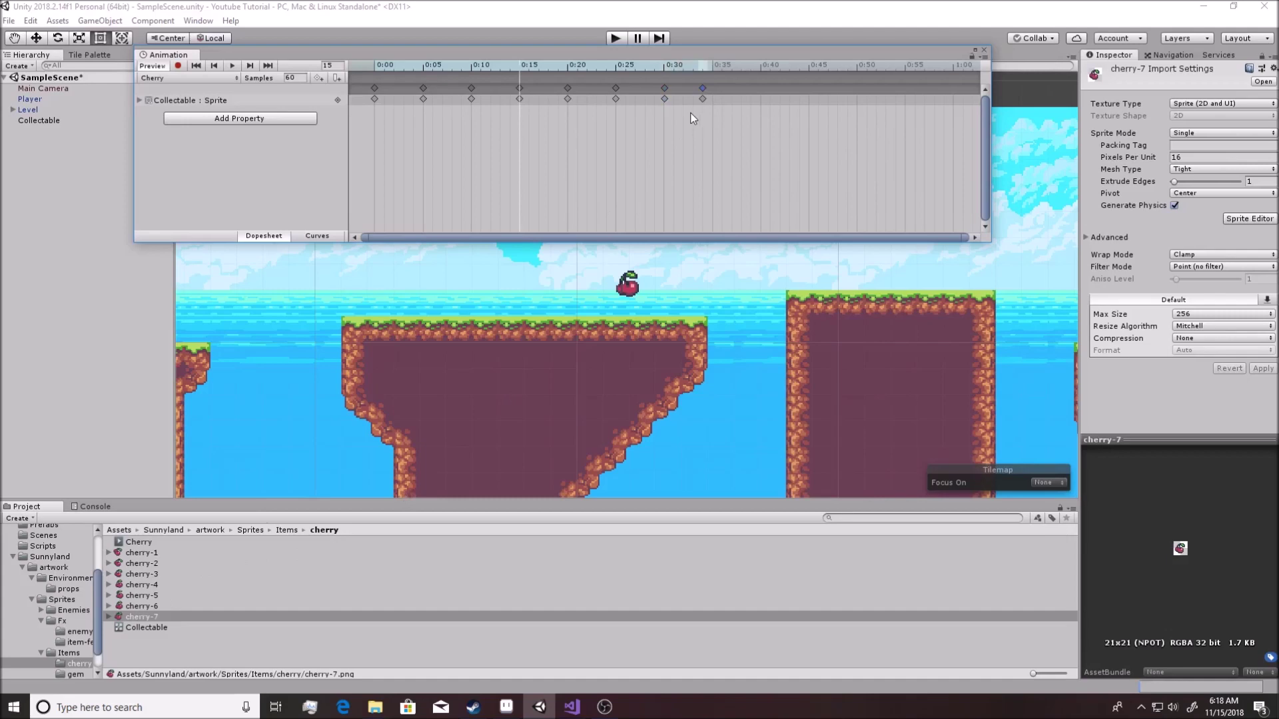
Play-test the scene with the Animation window open and play back the Cherry clip
{"action": "left_click", "coordinate": [624, 40]}
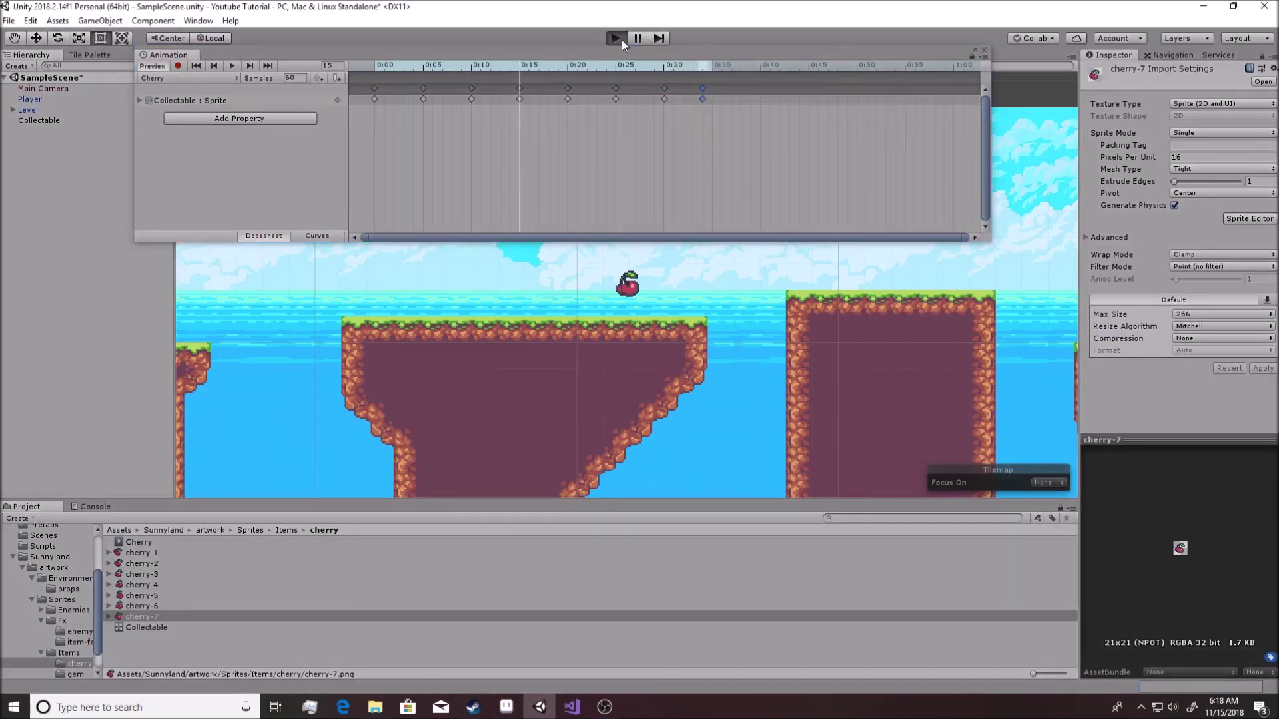
{"action": "left_click", "coordinate": [624, 40]}
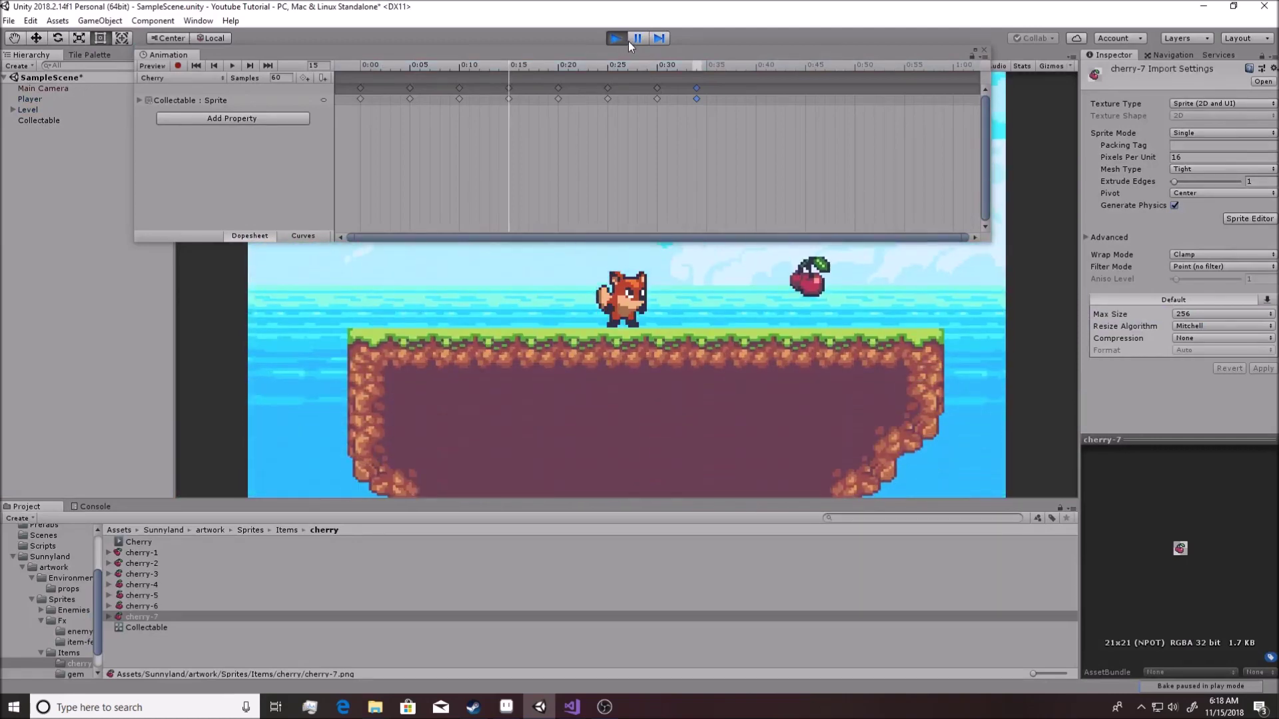
{"action": "left_click", "coordinate": [233, 66]}
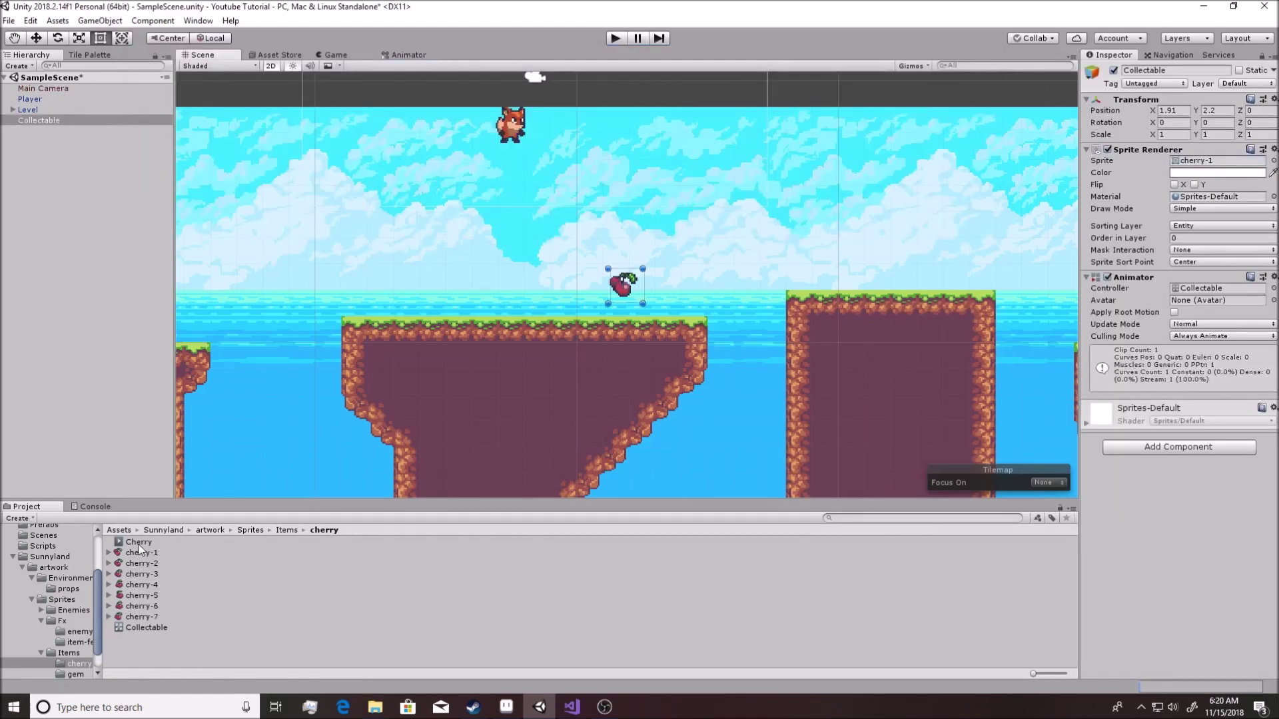
Select the Cherry animation clip, run the scene briefly, and enable the clip's Loop Time
{"action": "left_click", "coordinate": [140, 542]}
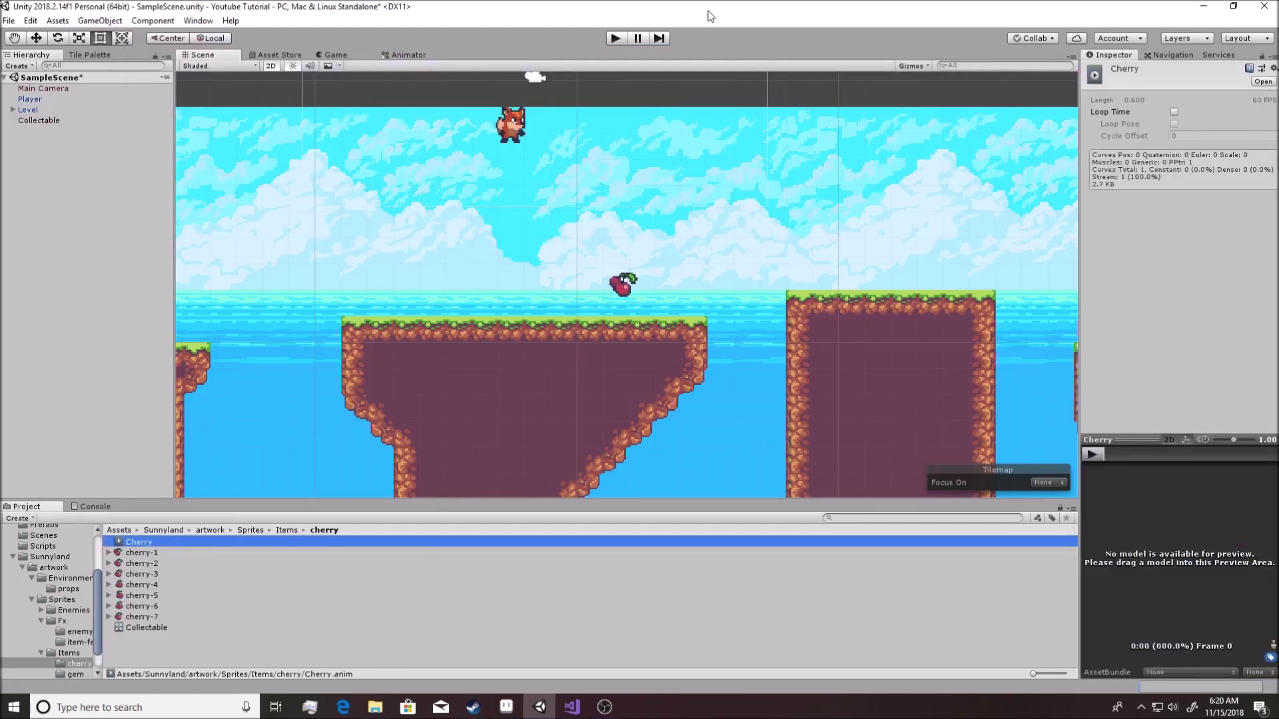
{"action": "left_click", "coordinate": [614, 38]}
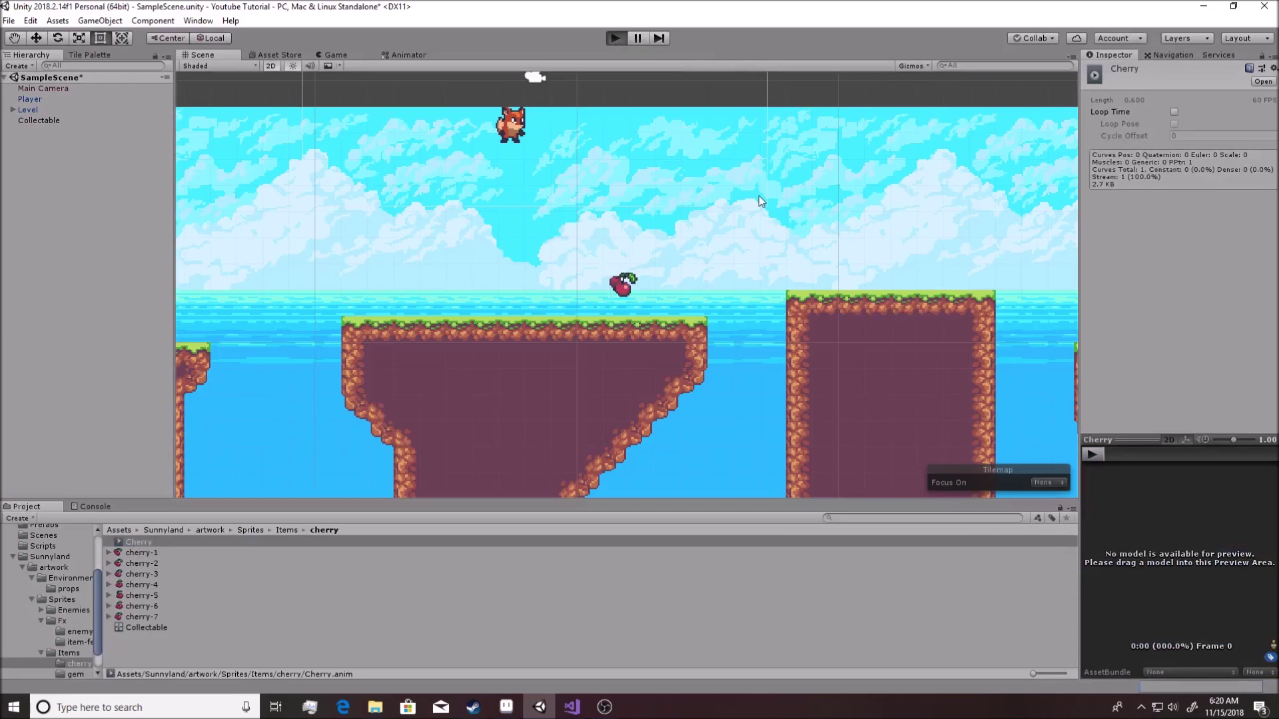
{"action": "left_click", "coordinate": [615, 40]}
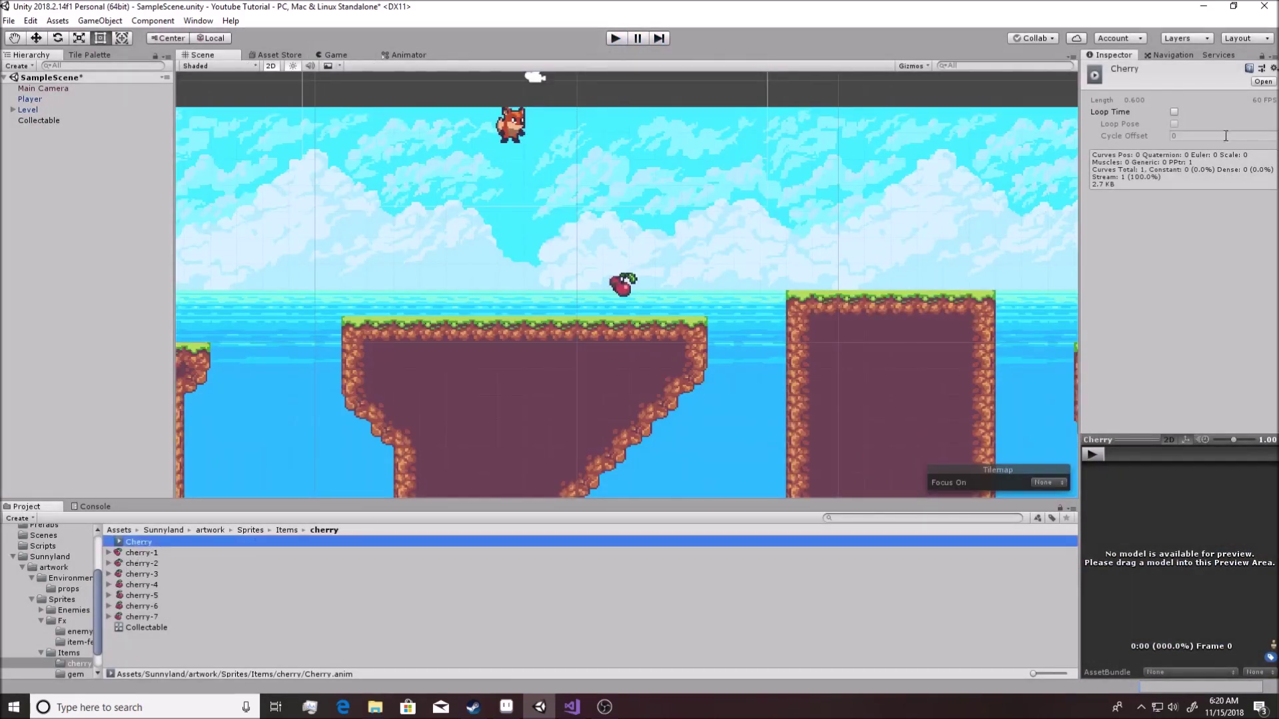
{"action": "left_click", "coordinate": [1174, 112]}
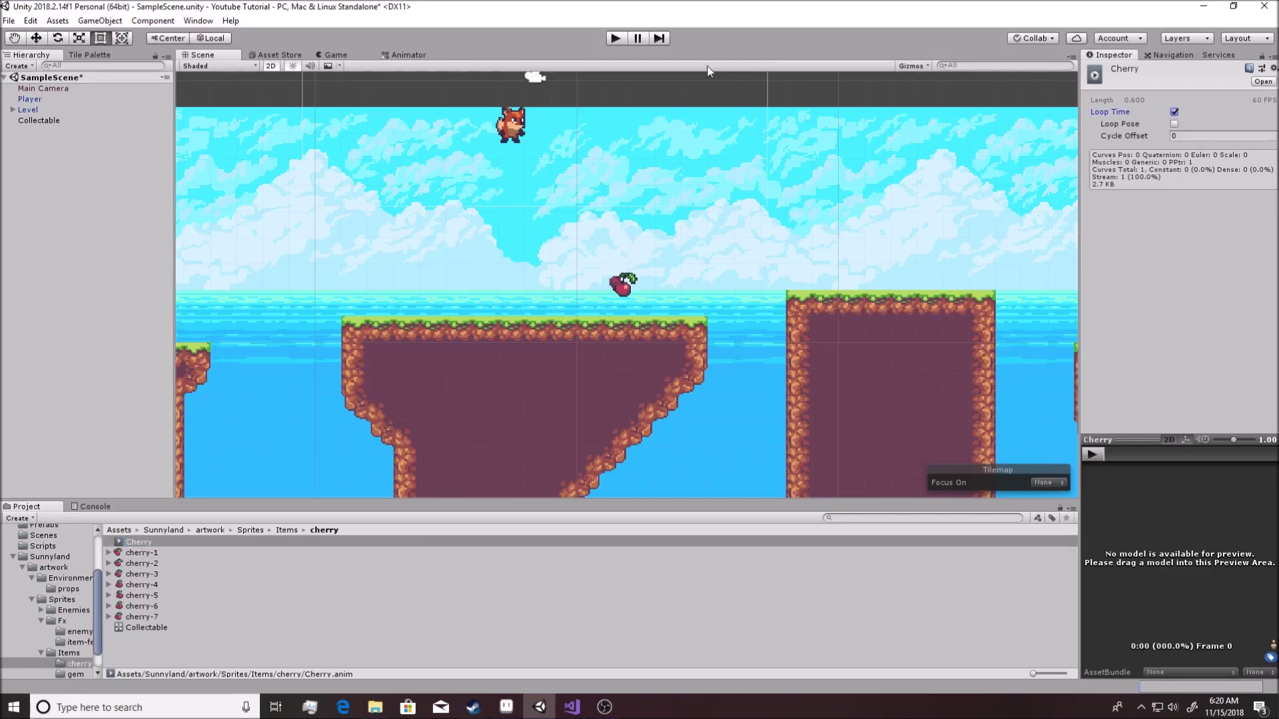
Play-test the scene, watch the cherry's looping animation, run the player to the right, and stop the game
{"action": "left_click", "coordinate": [621, 43]}
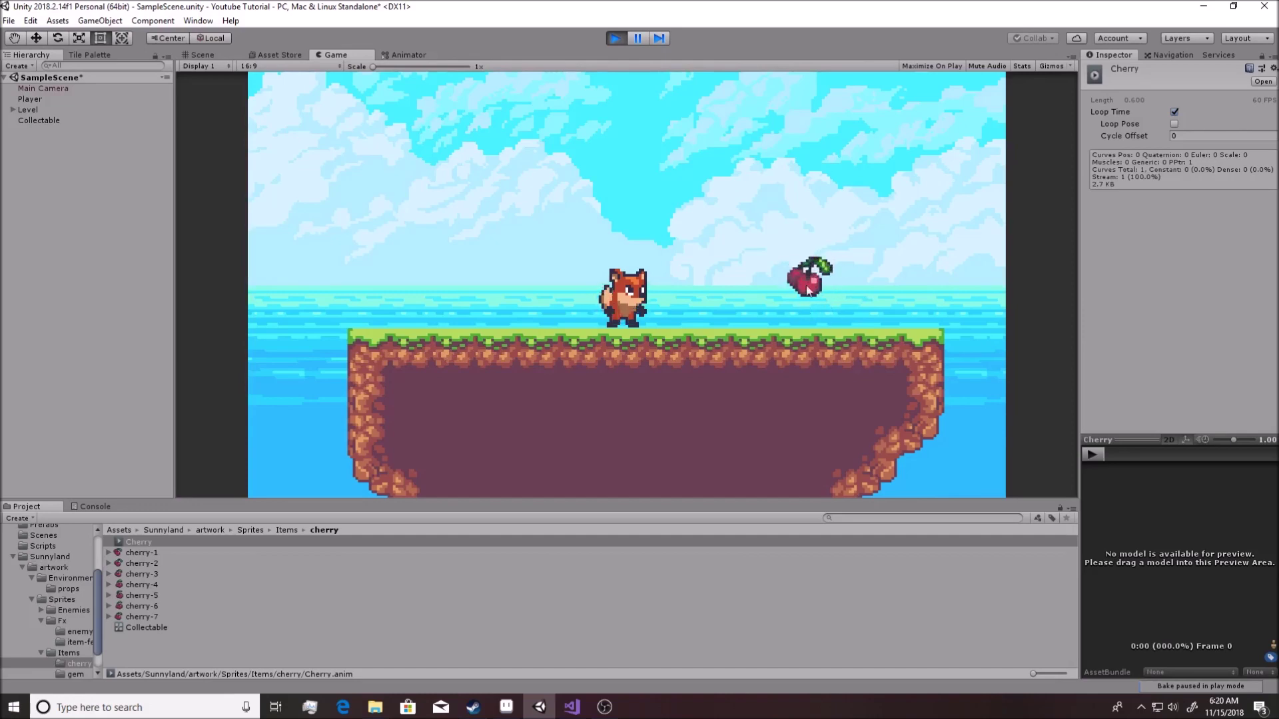
{"action": "key", "text": "Right"}
{"action": "key", "text": "ctrl+p"}
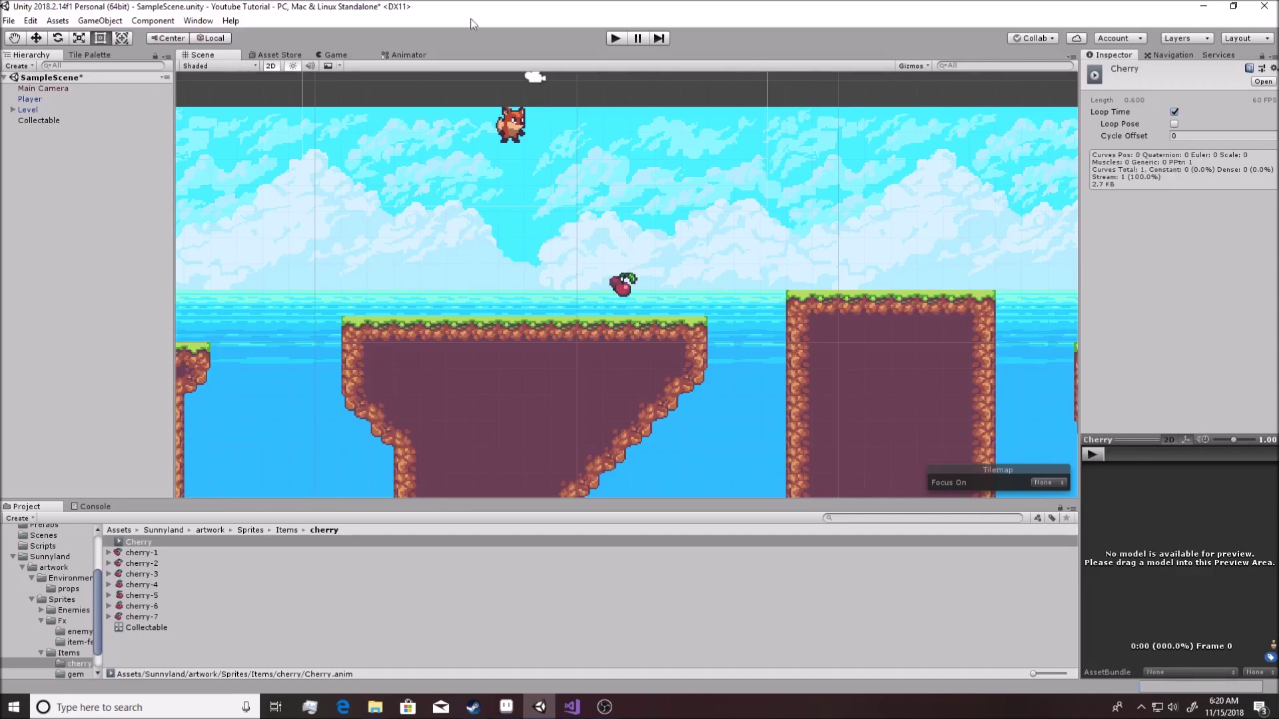
Add a Box Collider 2D component to the Collectable cherry
{"action": "left_click", "coordinate": [33, 99]}
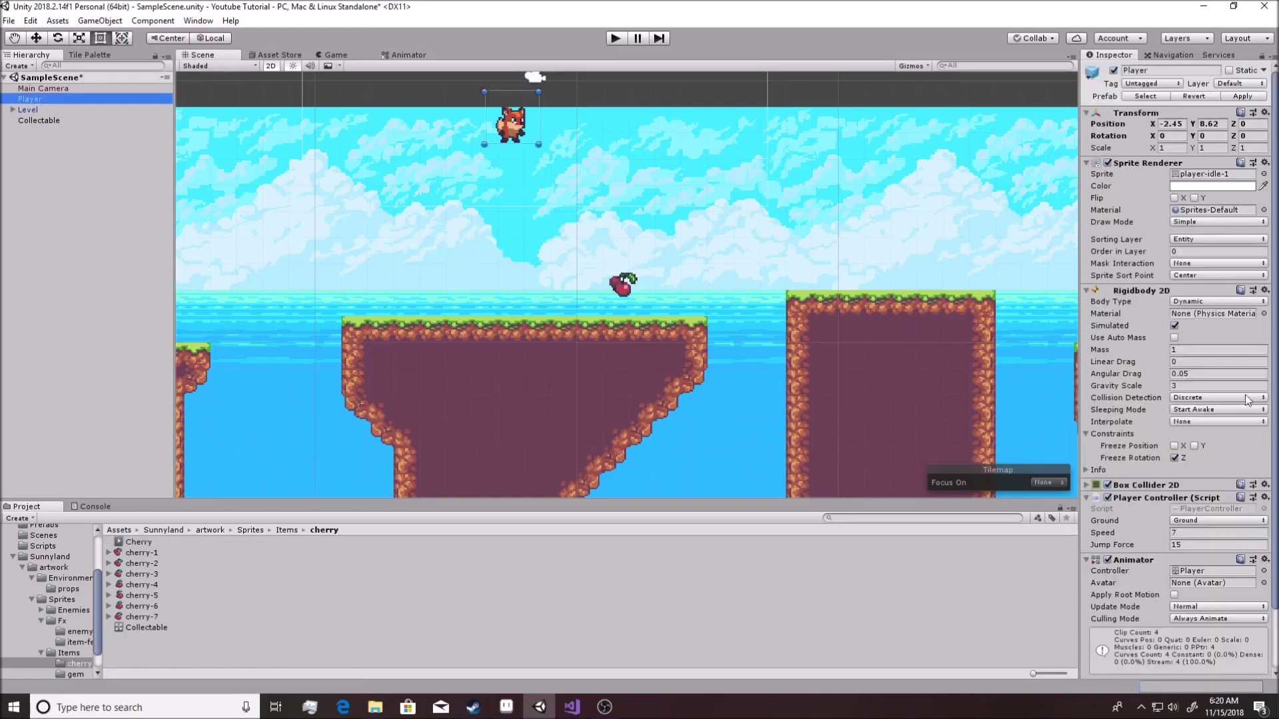
{"action": "left_click", "coordinate": [638, 271]}
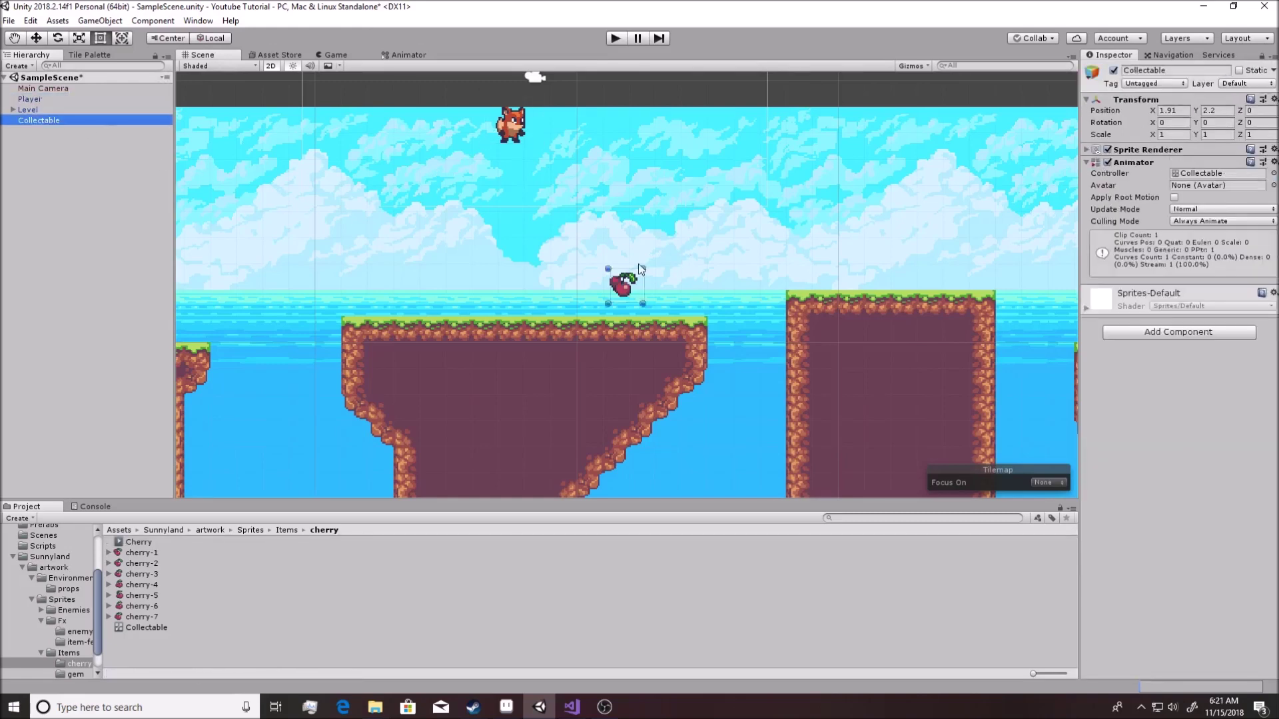
{"action": "left_click", "coordinate": [1161, 331]}
{"action": "key", "text": "BackSpace"}
{"action": "type", "text": "box"}
{"action": "key", "text": "Down"}
{"action": "key", "text": "Return"}
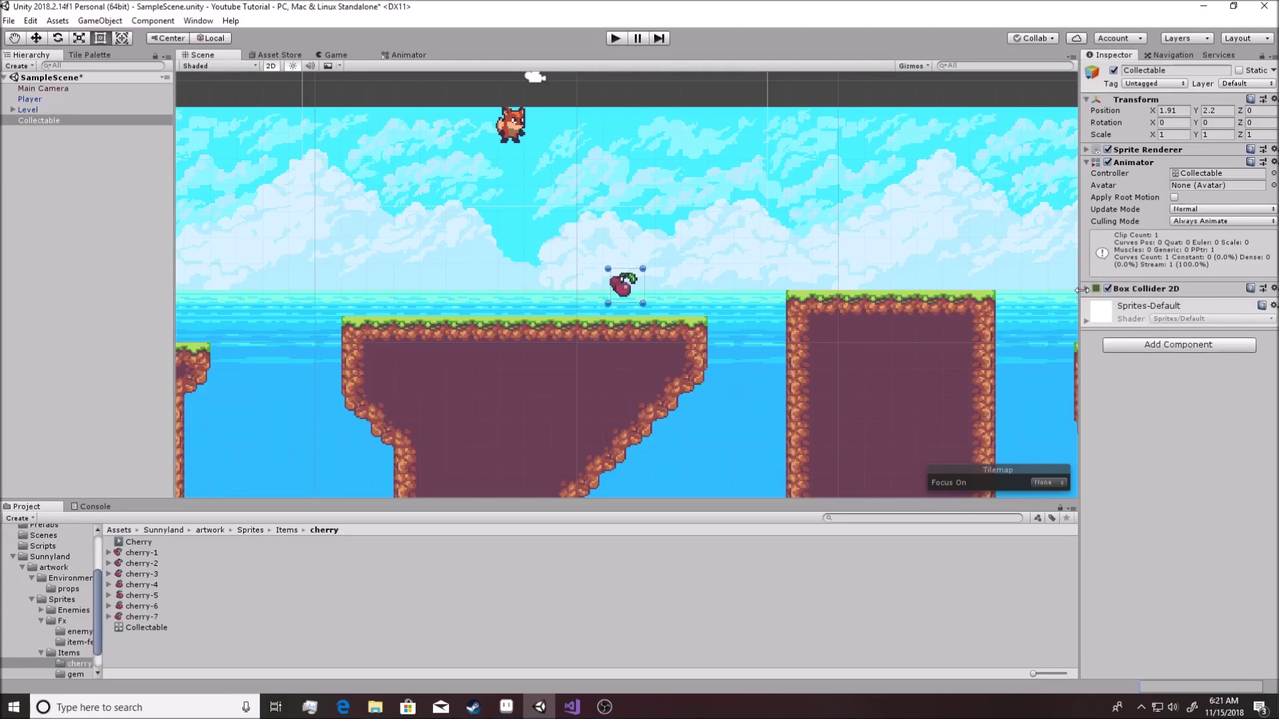
Shrink the Collectable's box collider around the cherry to about 0.85 by 0.87, offset about -0.23, -0.05
{"action": "scroll", "coordinate": [658, 282], "scroll_direction": "up", "scroll_amount": 2}
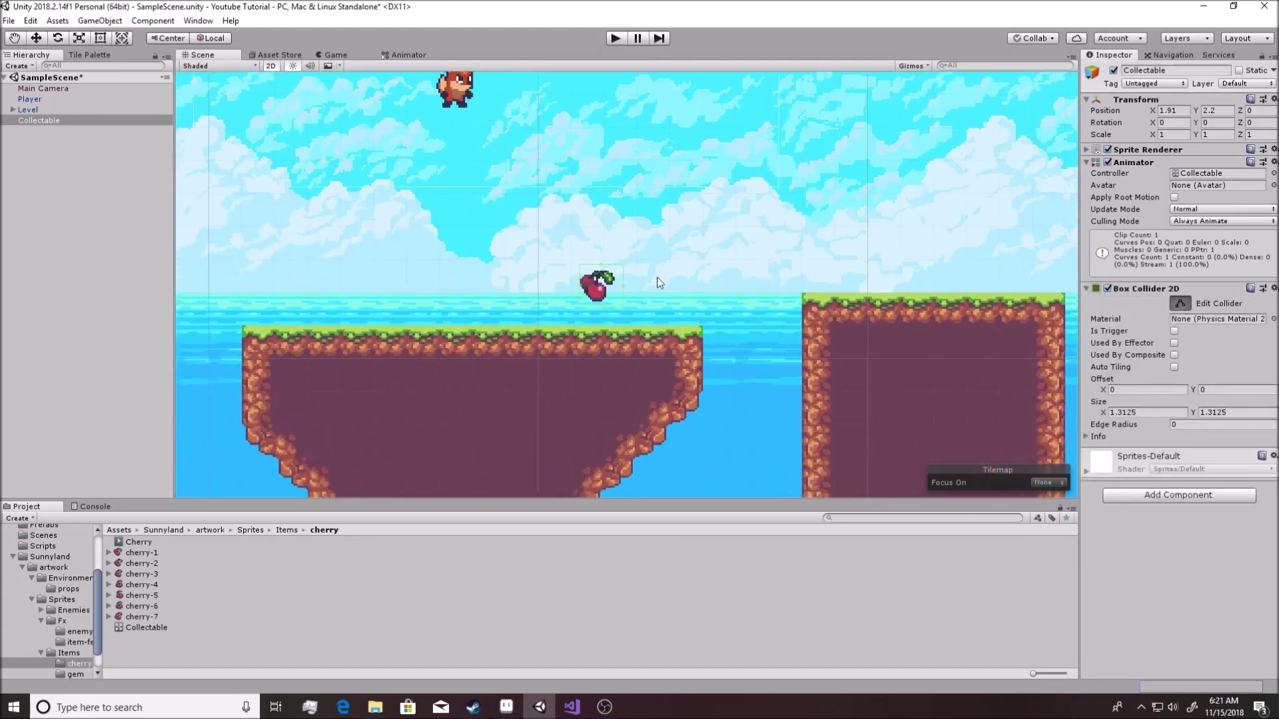
{"action": "scroll", "coordinate": [619, 287], "scroll_direction": "up", "scroll_amount": 3}
{"action": "left_click_drag", "start_coordinate": [602, 291], "coordinate": [569, 243]}
{"action": "key", "text": "t"}
{"action": "scroll", "coordinate": [666, 294], "scroll_direction": "down", "scroll_amount": 1}
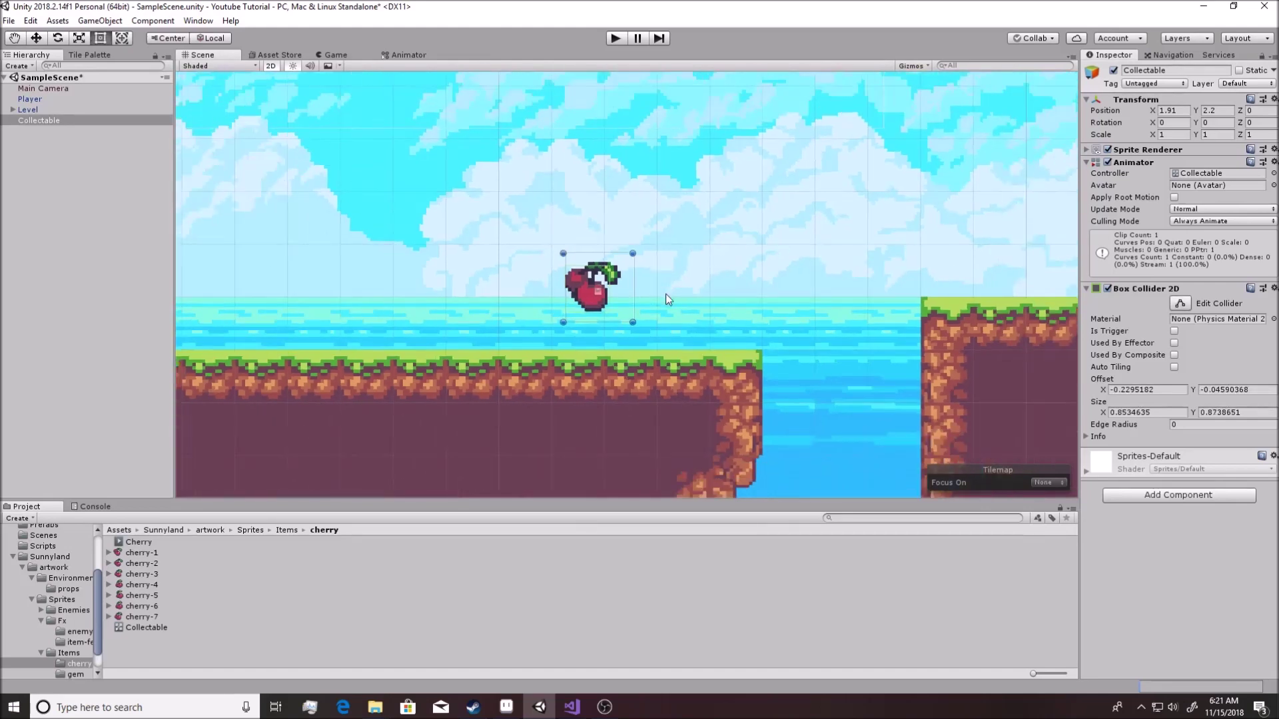
{"action": "scroll", "coordinate": [666, 286], "scroll_direction": "down", "scroll_amount": 3}
{"action": "scroll", "coordinate": [663, 288], "scroll_direction": "up", "scroll_amount": 2}
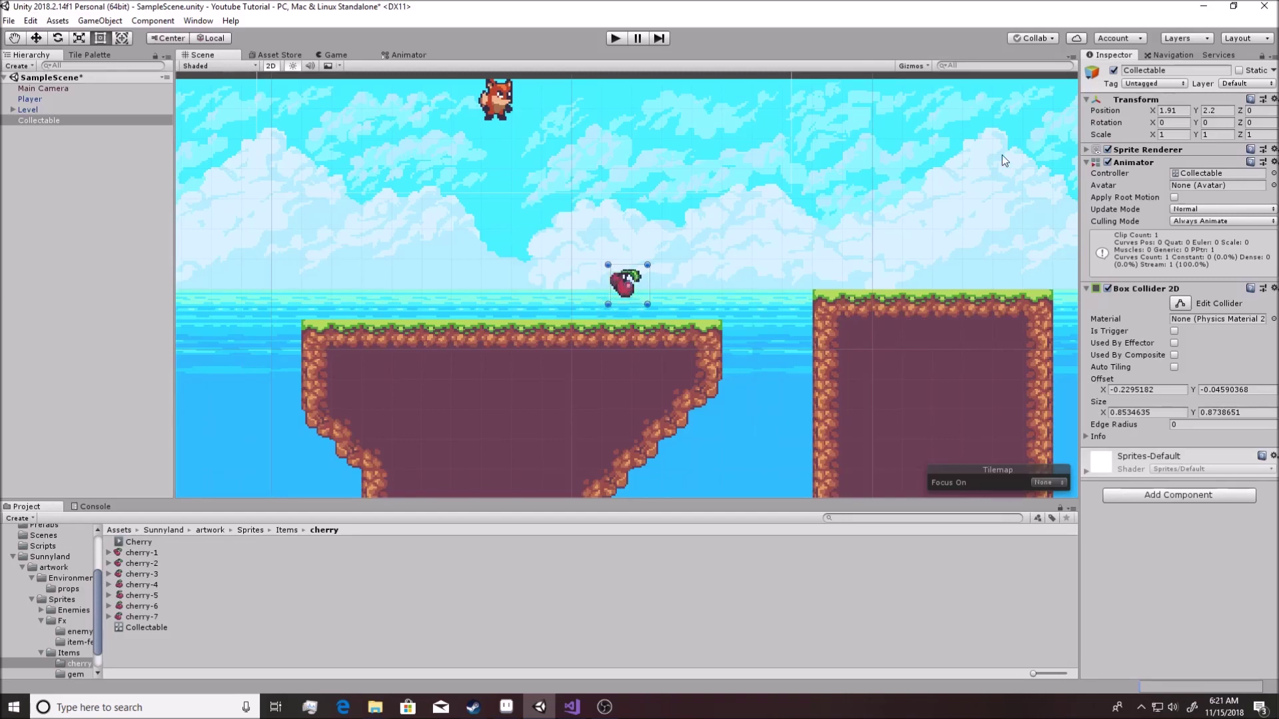
Examine the tag options and layer of the Level's Foreground tilemap, and collapse the Level group
{"action": "left_click", "coordinate": [12, 110]}
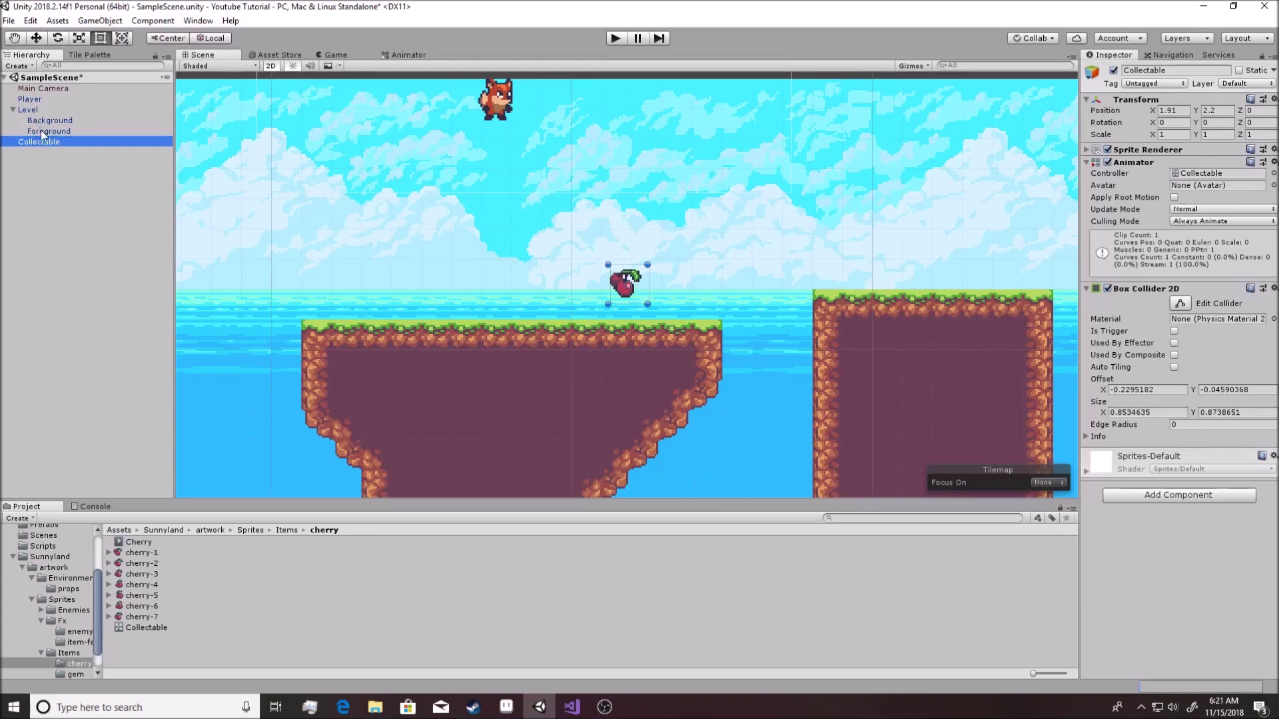
{"action": "left_click", "coordinate": [42, 131]}
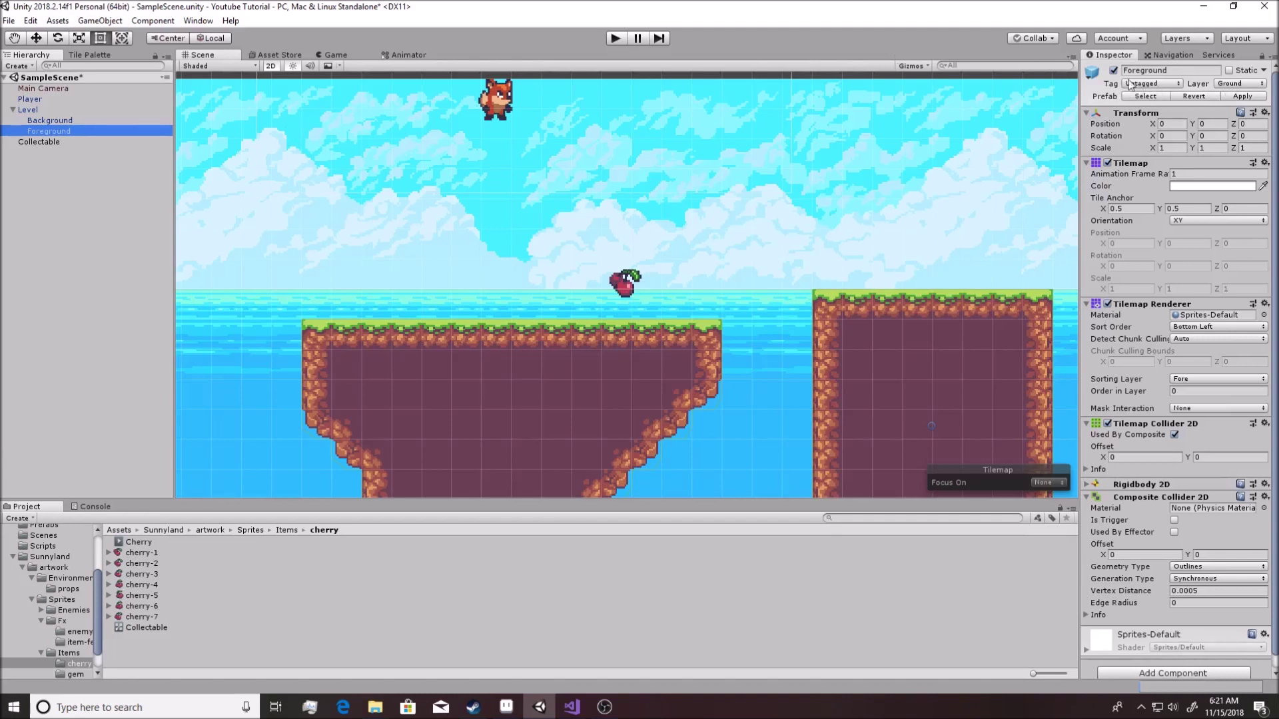
{"action": "left_click", "coordinate": [1159, 83]}
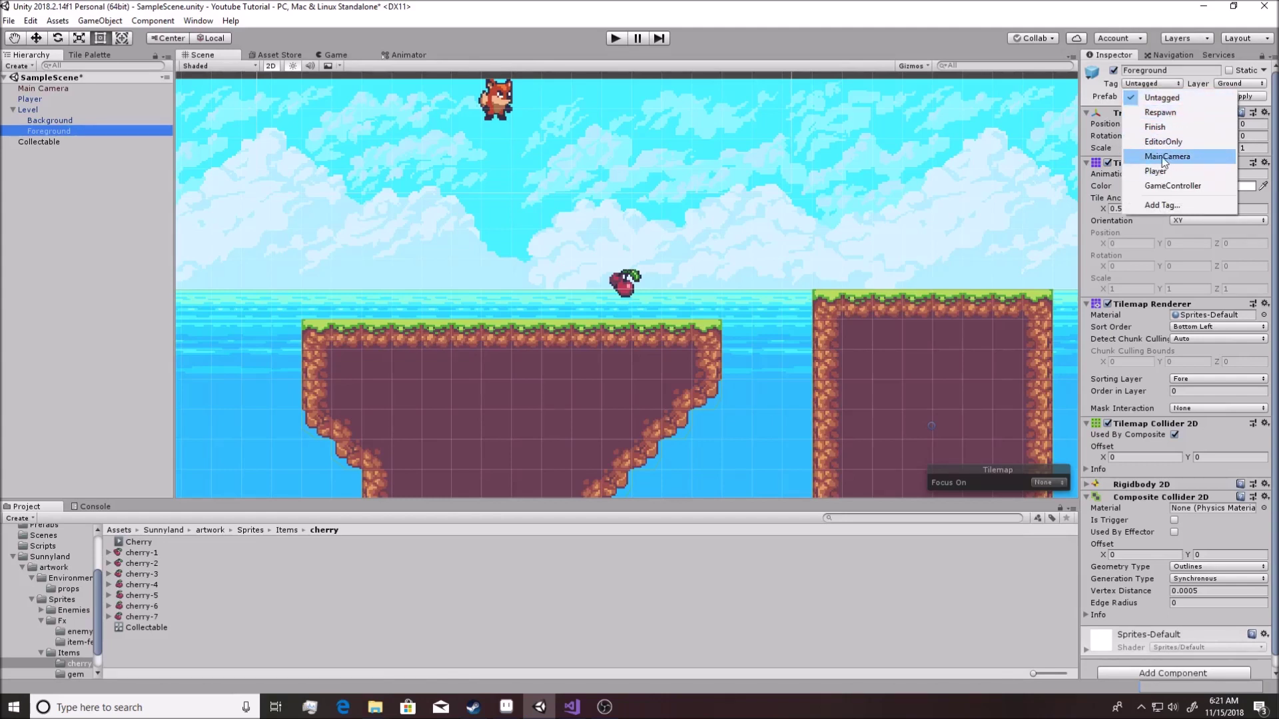
{"action": "left_click", "coordinate": [1113, 106]}
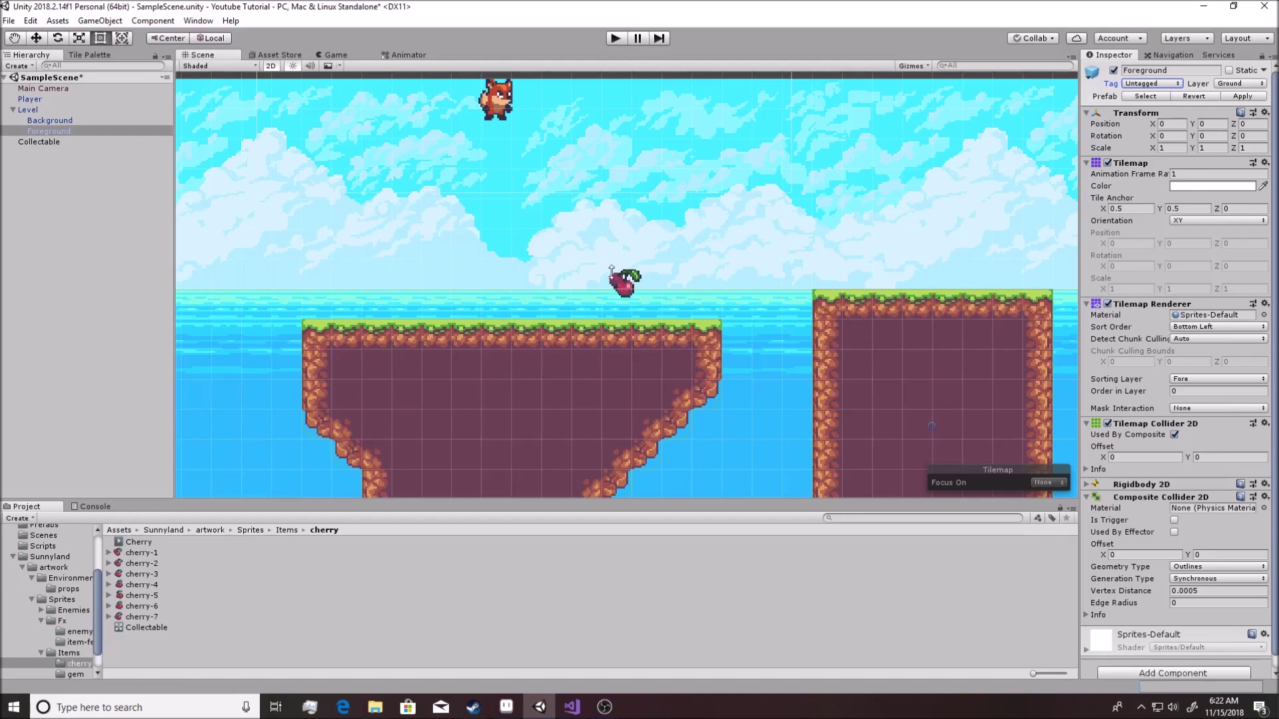
{"action": "left_click", "coordinate": [26, 113]}
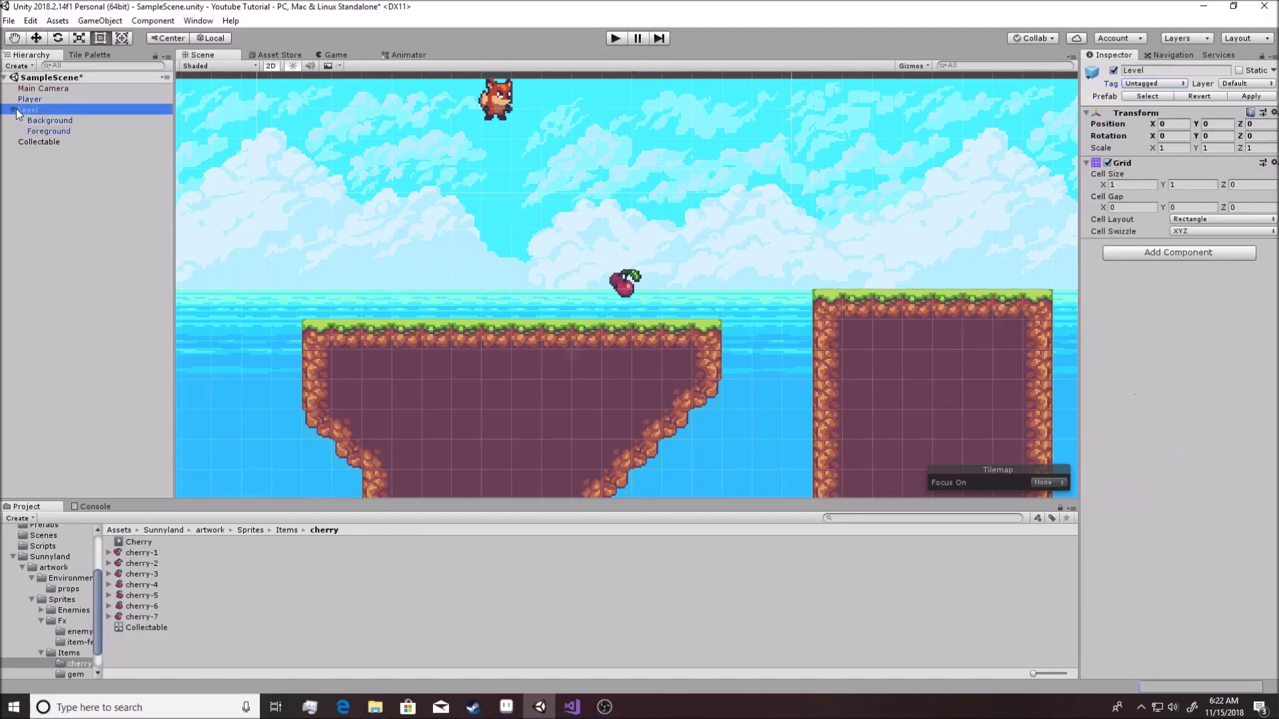
{"action": "left_click", "coordinate": [12, 109]}
Create a new tag named Collectable in the project's tag list
{"action": "left_click", "coordinate": [38, 119]}
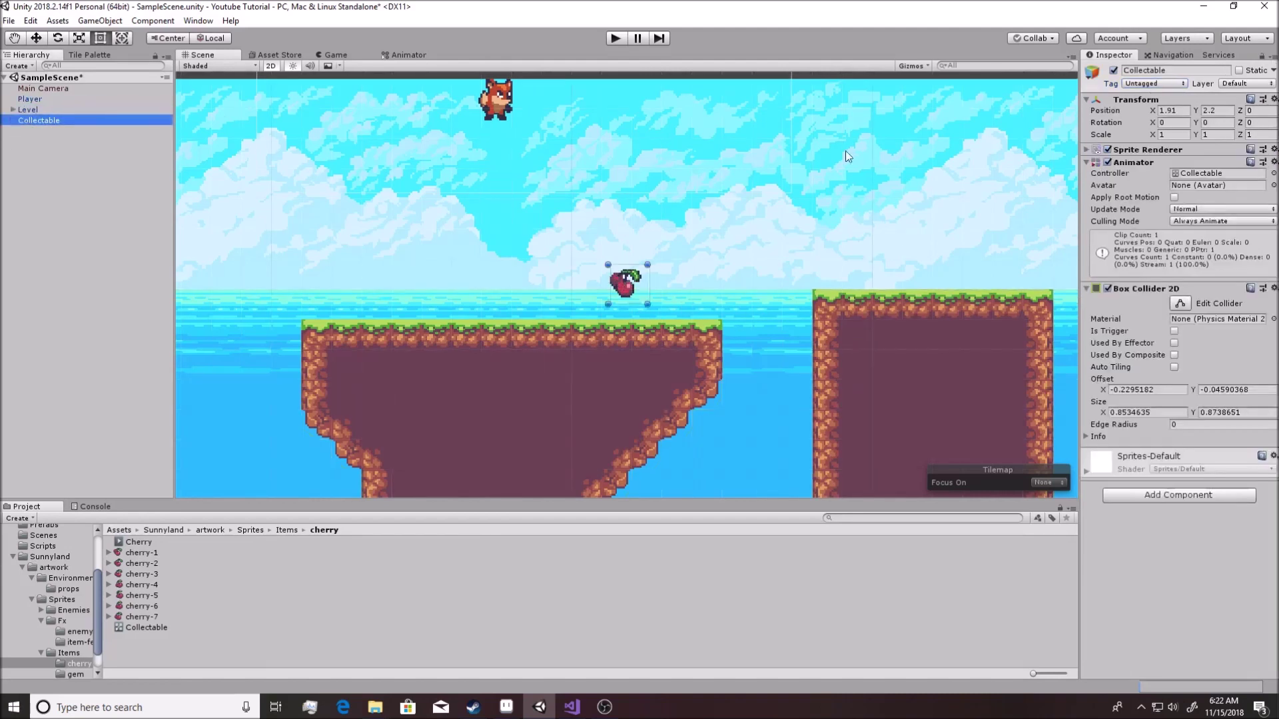
{"action": "left_click", "coordinate": [1179, 84]}
{"action": "left_click", "coordinate": [1171, 205]}
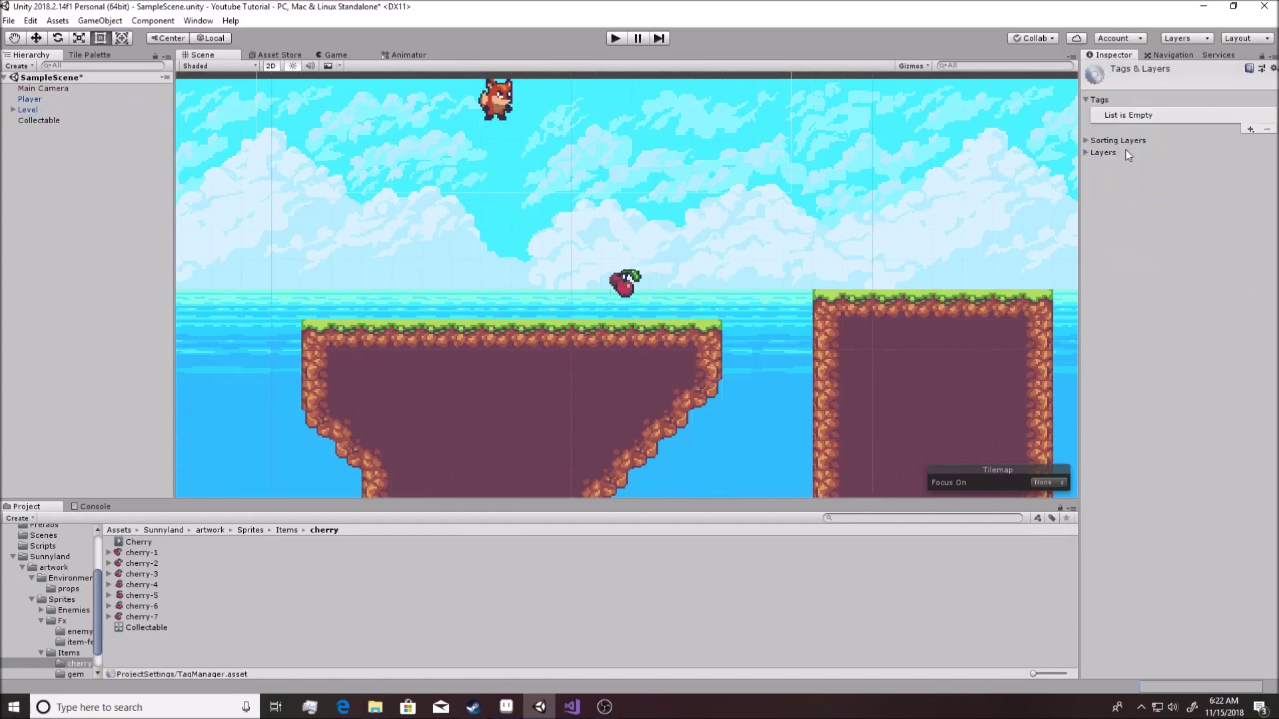
{"action": "left_click", "coordinate": [1247, 128]}
{"action": "key", "text": "BackSpace"}
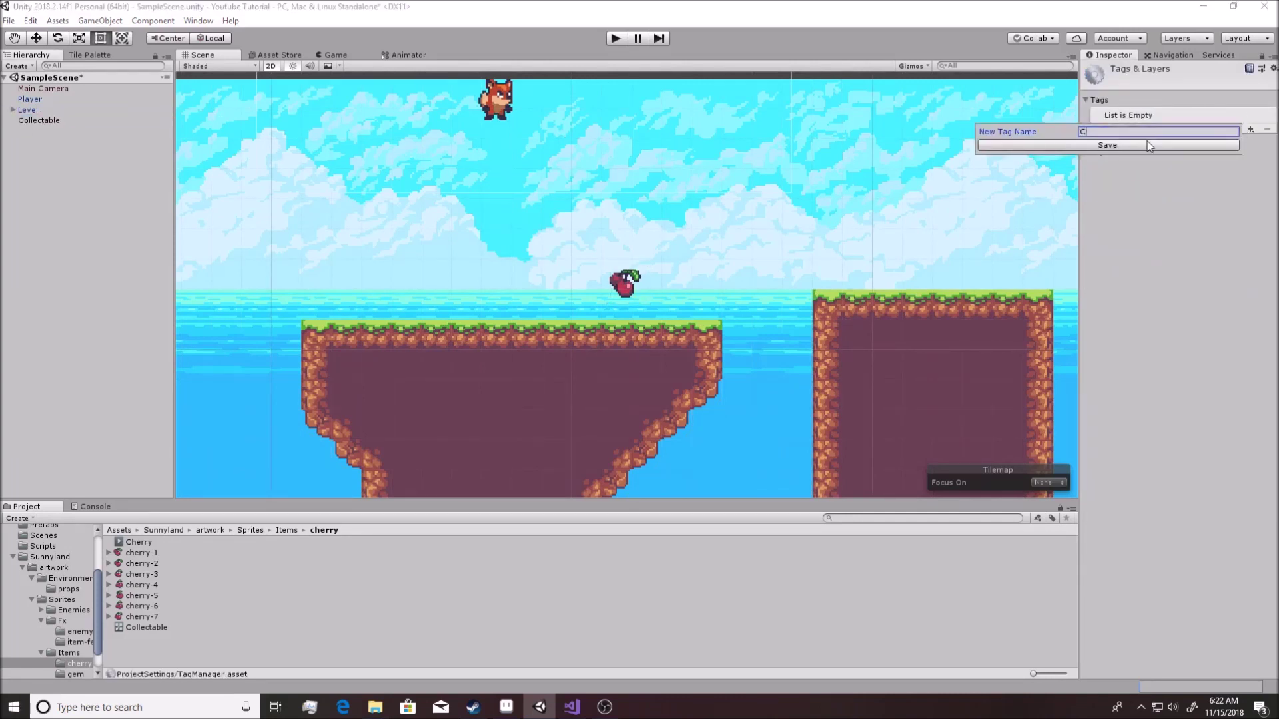
{"action": "type", "text": "Collectable"}
{"action": "left_click", "coordinate": [1147, 144]}
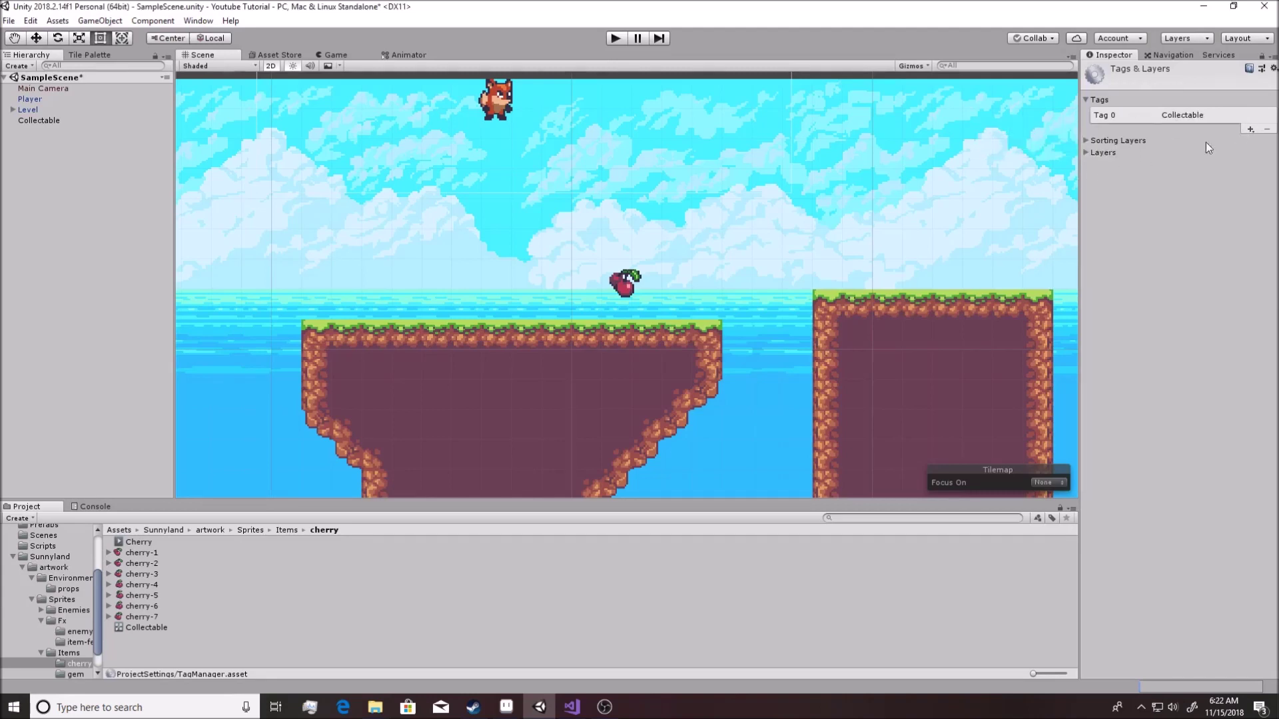
Assign the Collectable tag to the Collectable cherry object
{"action": "left_click", "coordinate": [28, 120]}
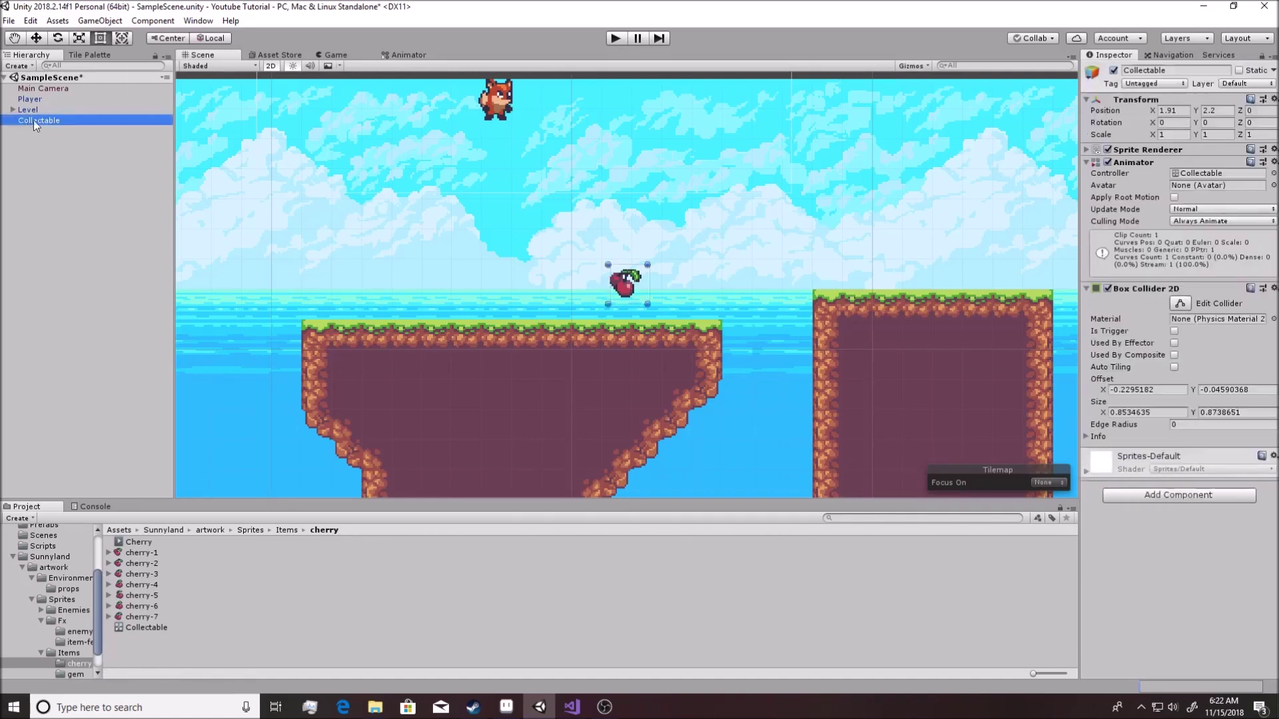
{"action": "left_click", "coordinate": [1182, 84]}
{"action": "left_click", "coordinate": [1157, 198]}
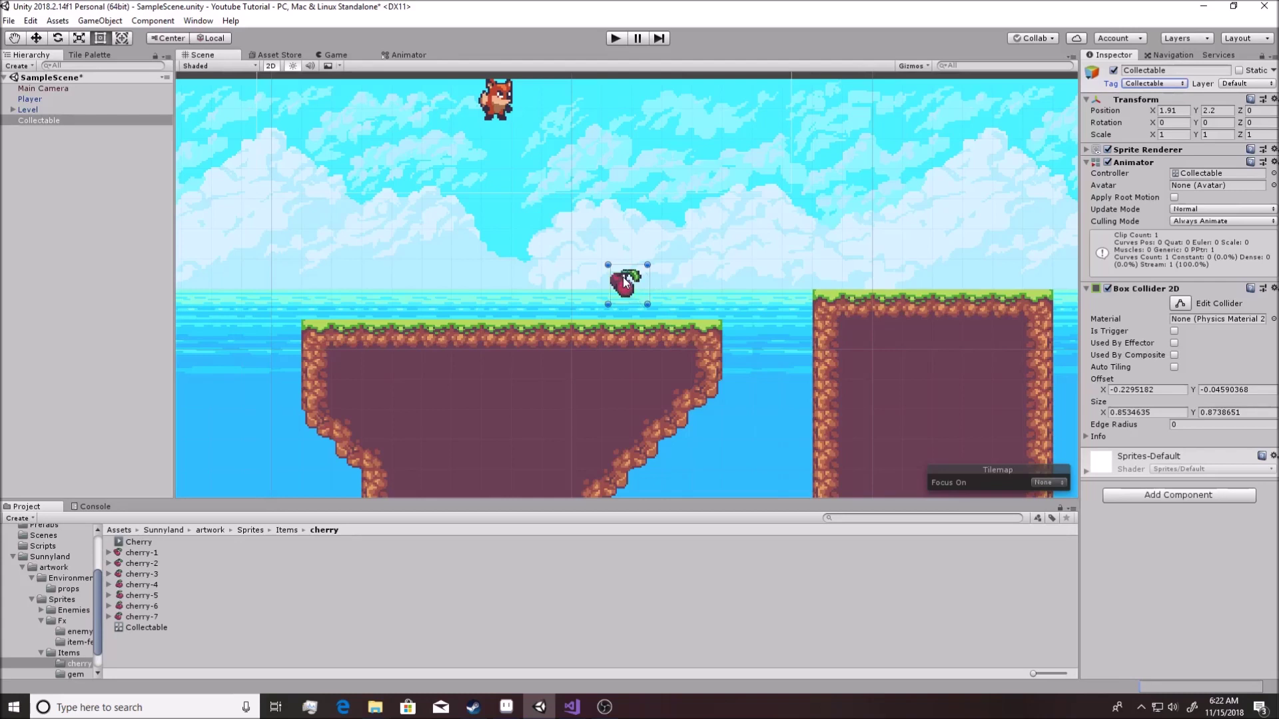
Switch to Visual Studio, declare "public int cherries = 0;" below the Start() variables in PlayerController.cs, and save the script
{"action": "left_click", "coordinate": [572, 706]}
{"action": "left_click", "coordinate": [287, 378]}
{"action": "left_click", "coordinate": [228, 201]}
{"action": "key", "text": "Return"}
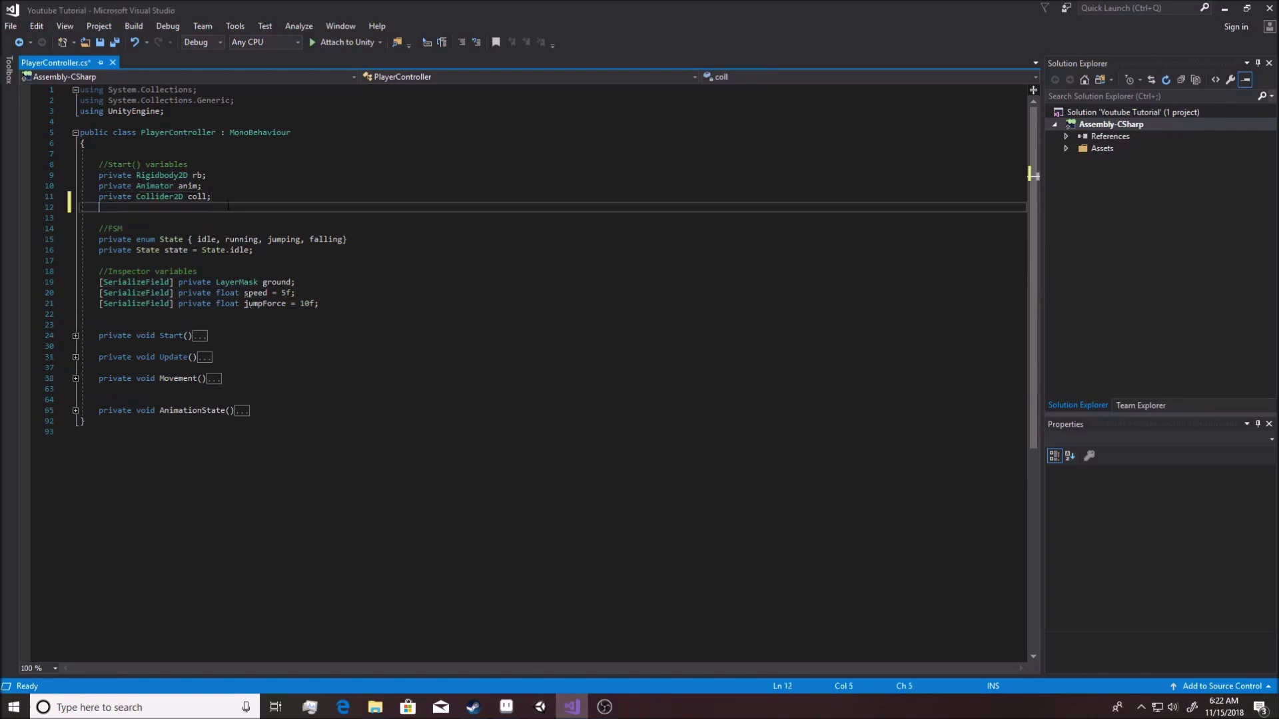
{"action": "key", "text": "Return"}
{"action": "type", "text": "public "}
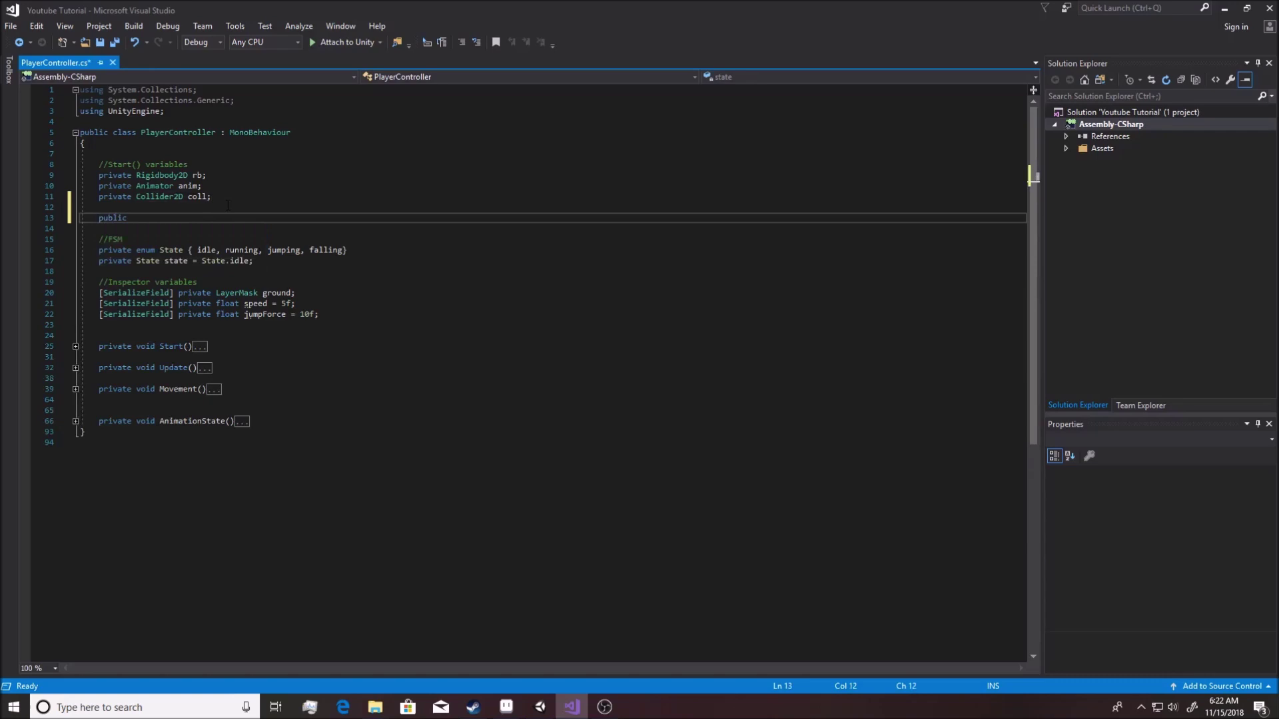
{"action": "type", "text": "int cherries = 0;"}
{"action": "key", "text": "ctrl+s"}
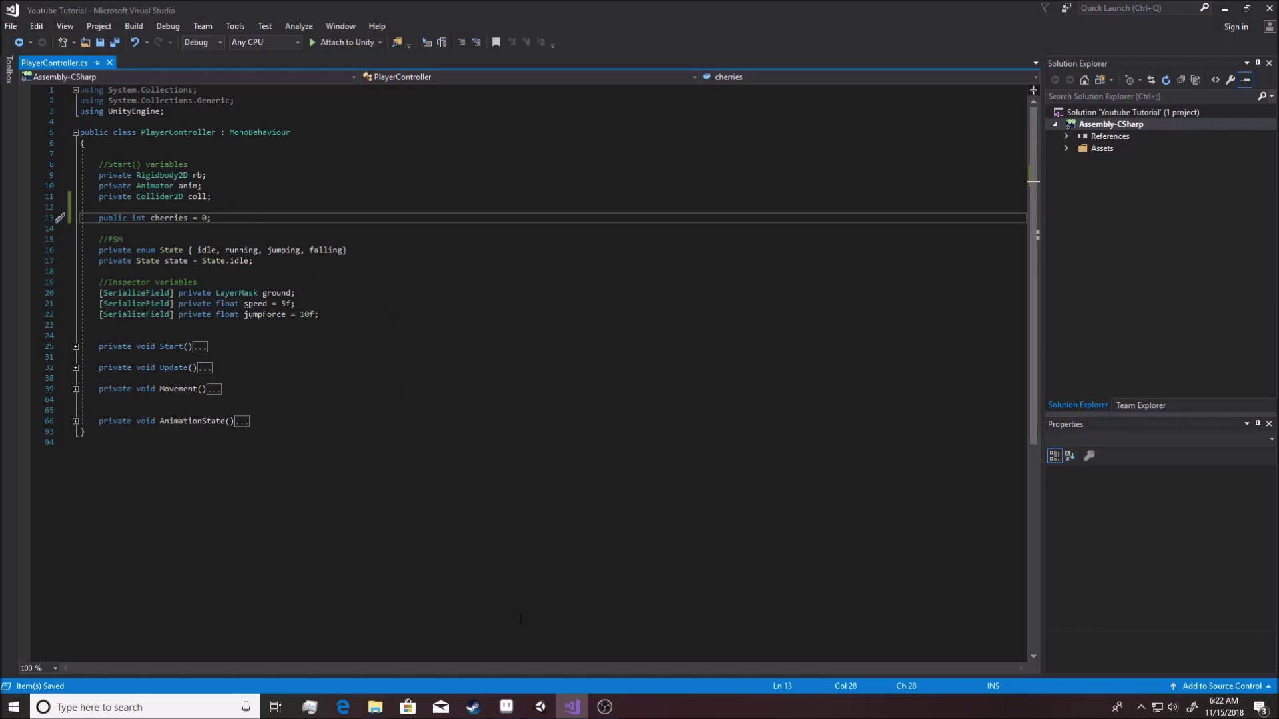
Insert four blank lines between the Update() and Movement() methods of PlayerController, and switch back to Unity
{"action": "left_click", "coordinate": [196, 409]}
{"action": "key", "text": "Up"}
{"action": "key", "text": "Up"}
{"action": "key", "text": "Up"}
{"action": "key", "text": "Down"}
{"action": "key", "text": "Return"}
{"action": "key", "text": "Return"}
{"action": "key", "text": "Return"}
{"action": "key", "text": "Return"}
{"action": "key", "text": "Up"}
{"action": "key", "text": "Up"}
{"action": "key", "text": "Up"}
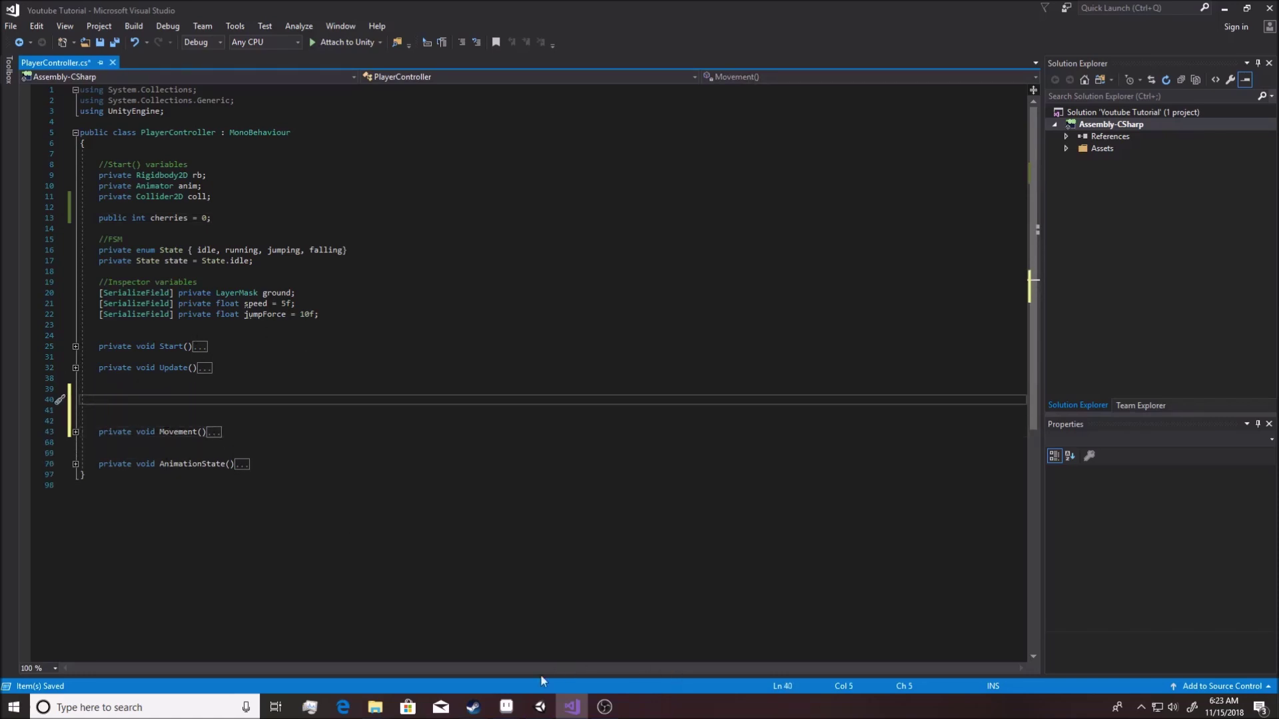
{"action": "left_click", "coordinate": [540, 706]}
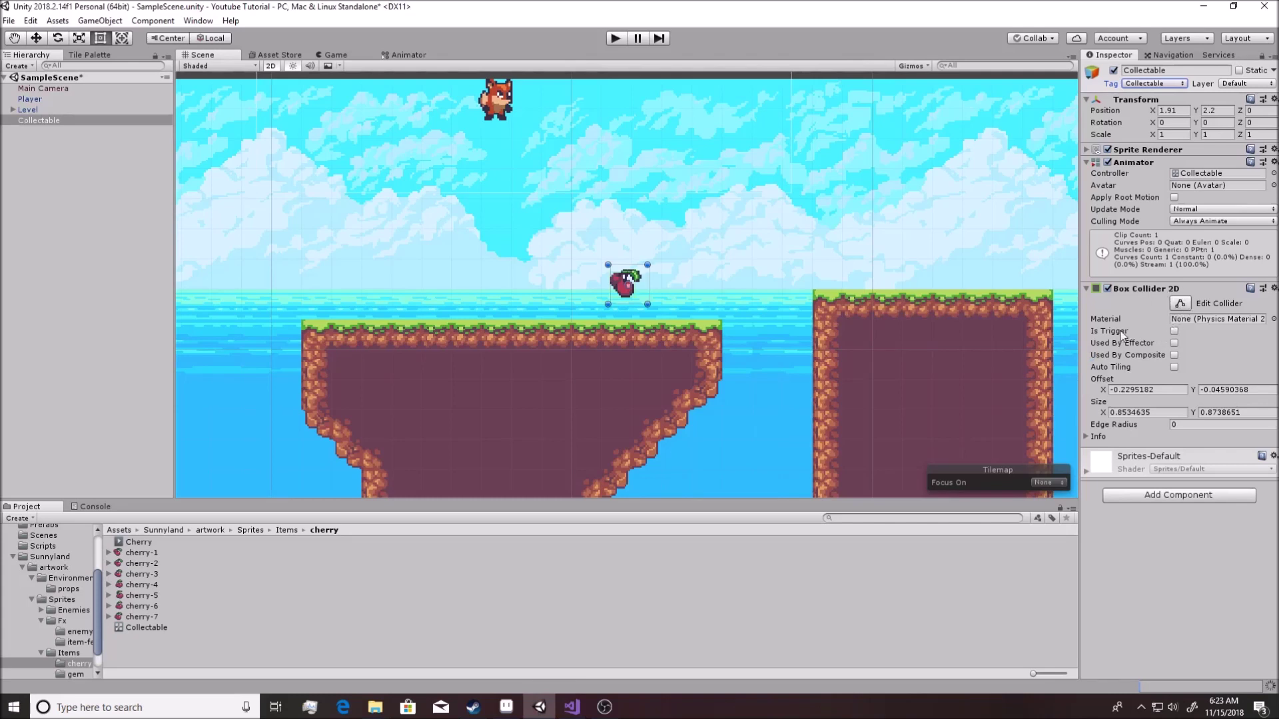
{"action": "left_click", "coordinate": [1174, 331]}
{"action": "left_click", "coordinate": [1174, 343]}
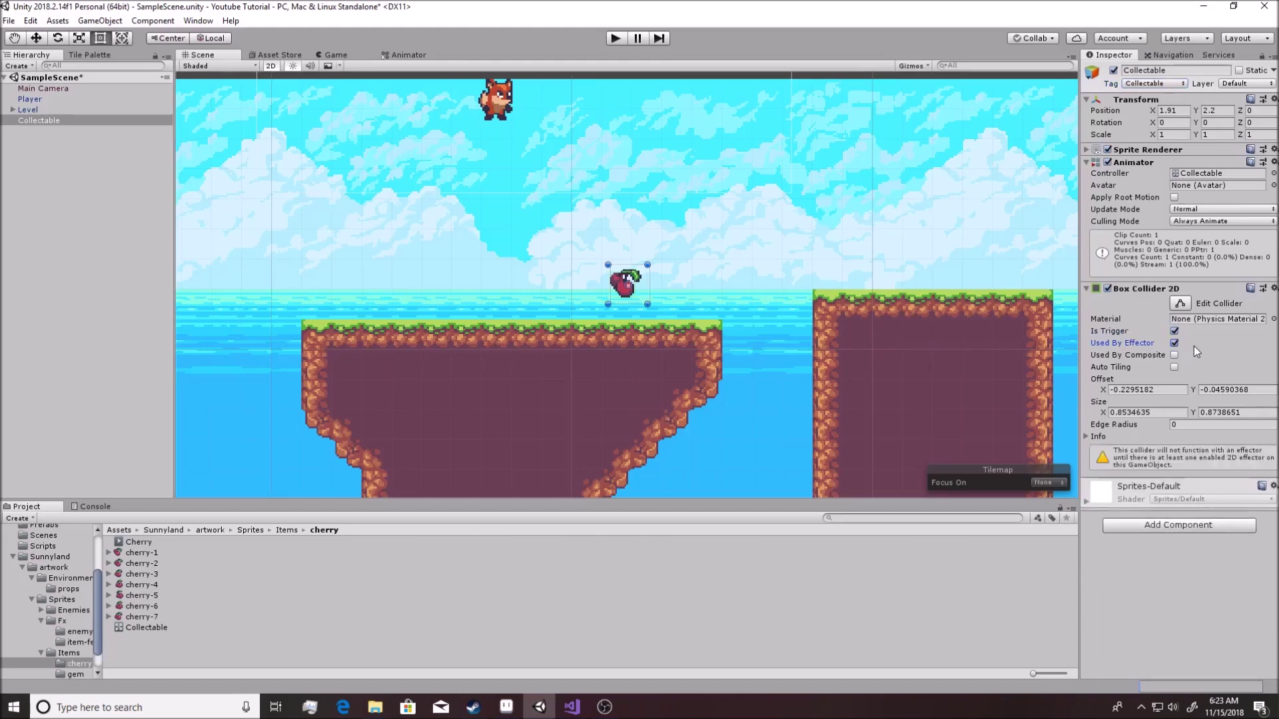
{"action": "left_click", "coordinate": [1175, 343]}
{"action": "left_click", "coordinate": [1174, 332]}
Play the game and test the player's collisions with the non-trigger cherry by running and jumping around it
{"action": "left_click", "coordinate": [615, 38]}
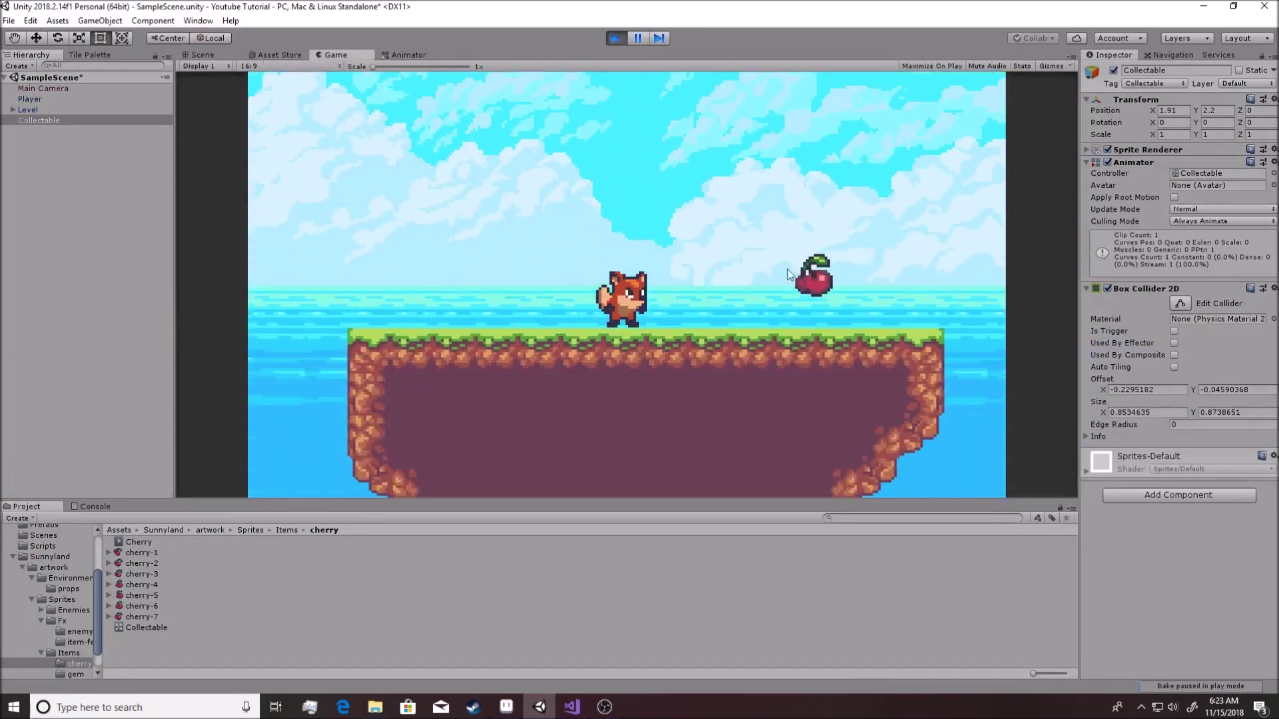
{"action": "key", "text": "Right"}
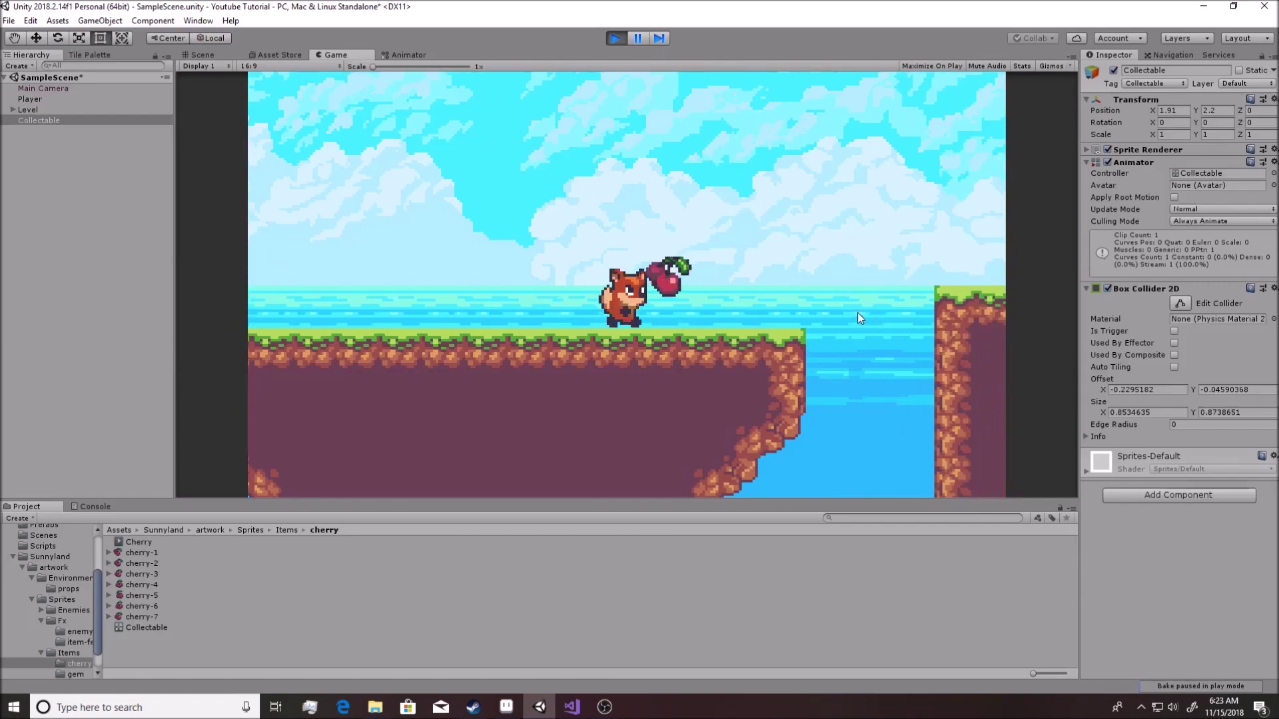
{"action": "key", "text": "space"}
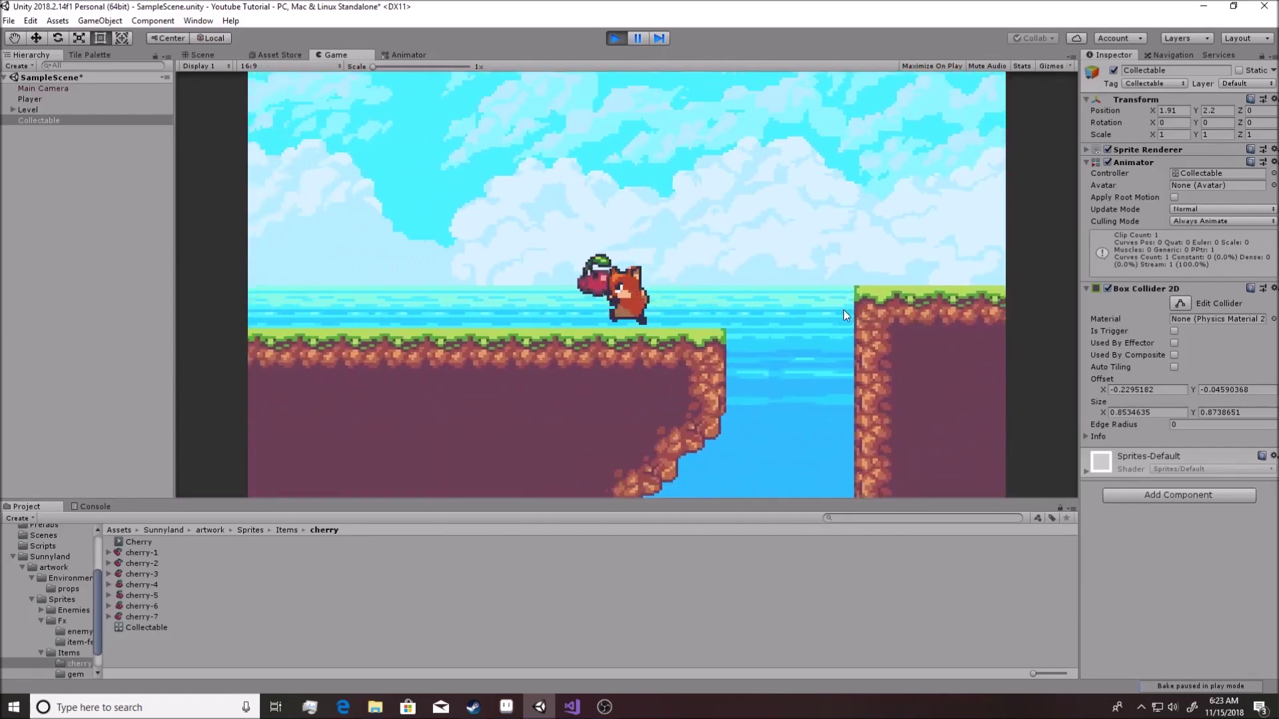
{"action": "key", "text": "Right"}
{"action": "key", "text": "space"}
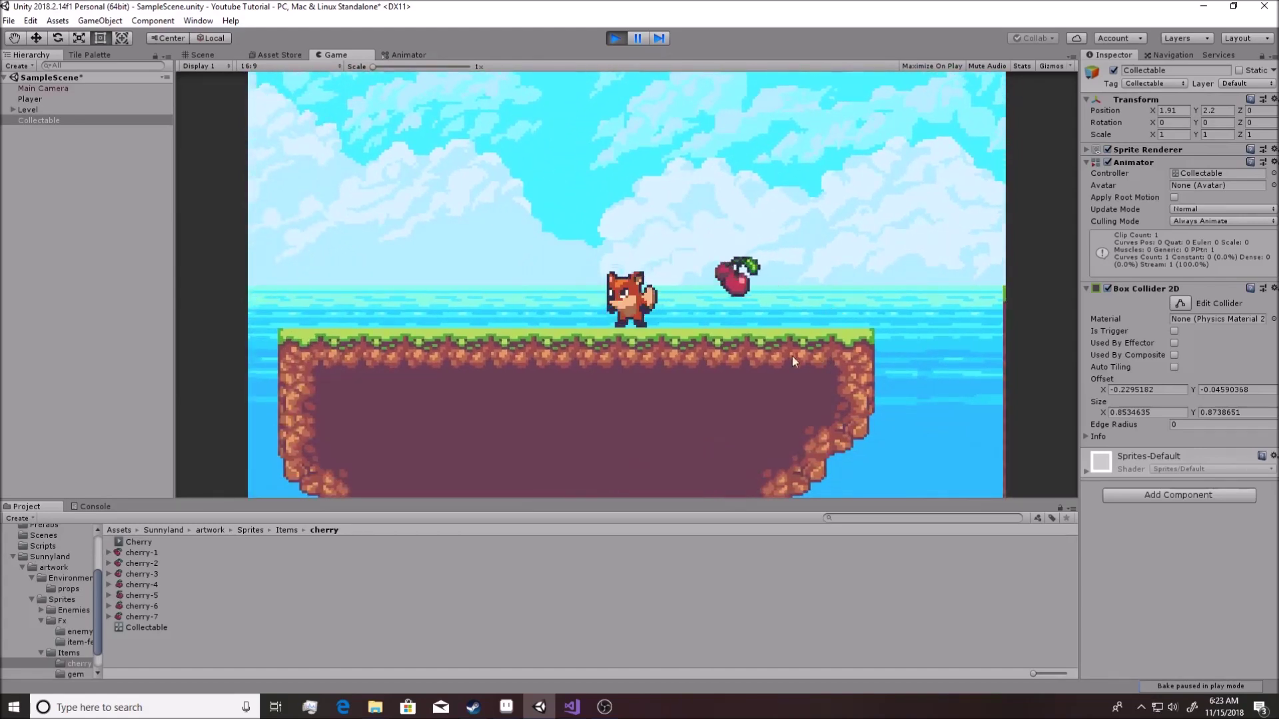
{"action": "key", "text": "space"}
{"action": "key", "text": "space"}
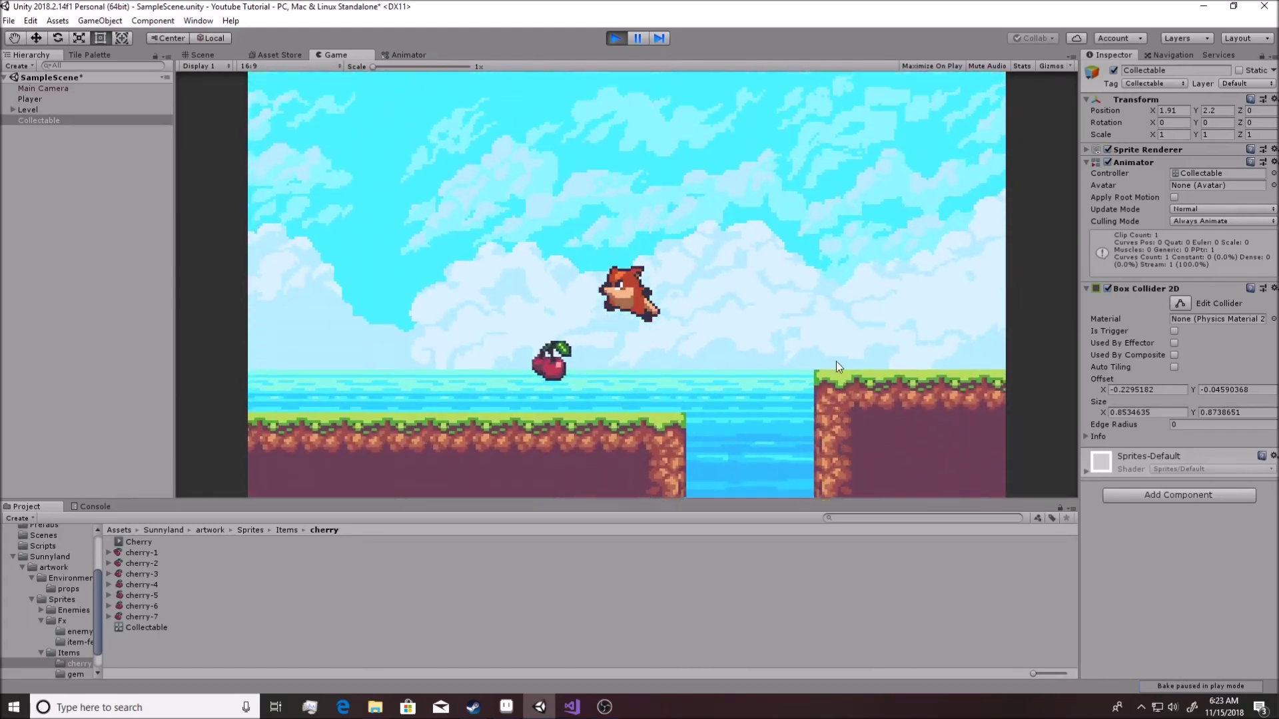
{"action": "key", "text": "Right"}
{"action": "key", "text": "space"}
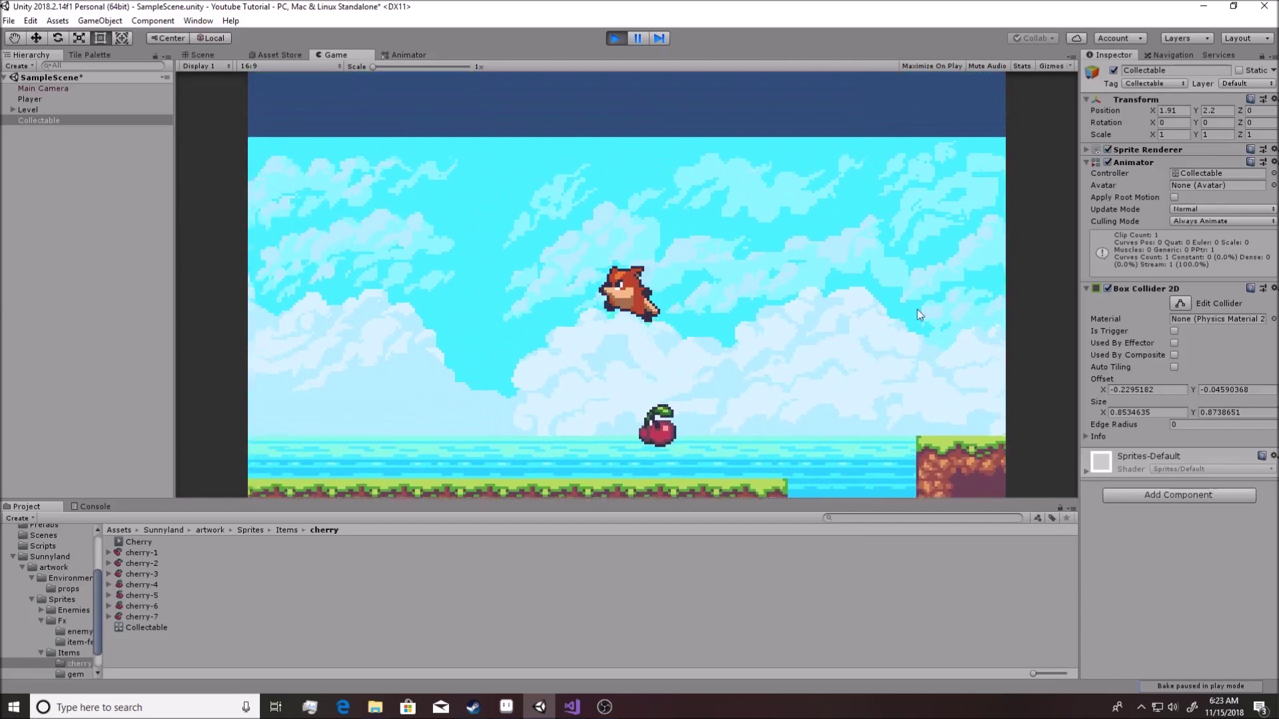
Turn on Is Trigger for the cherry's collider during play, test running the player through the cherry, and stop the game
{"action": "left_click", "coordinate": [1175, 331]}
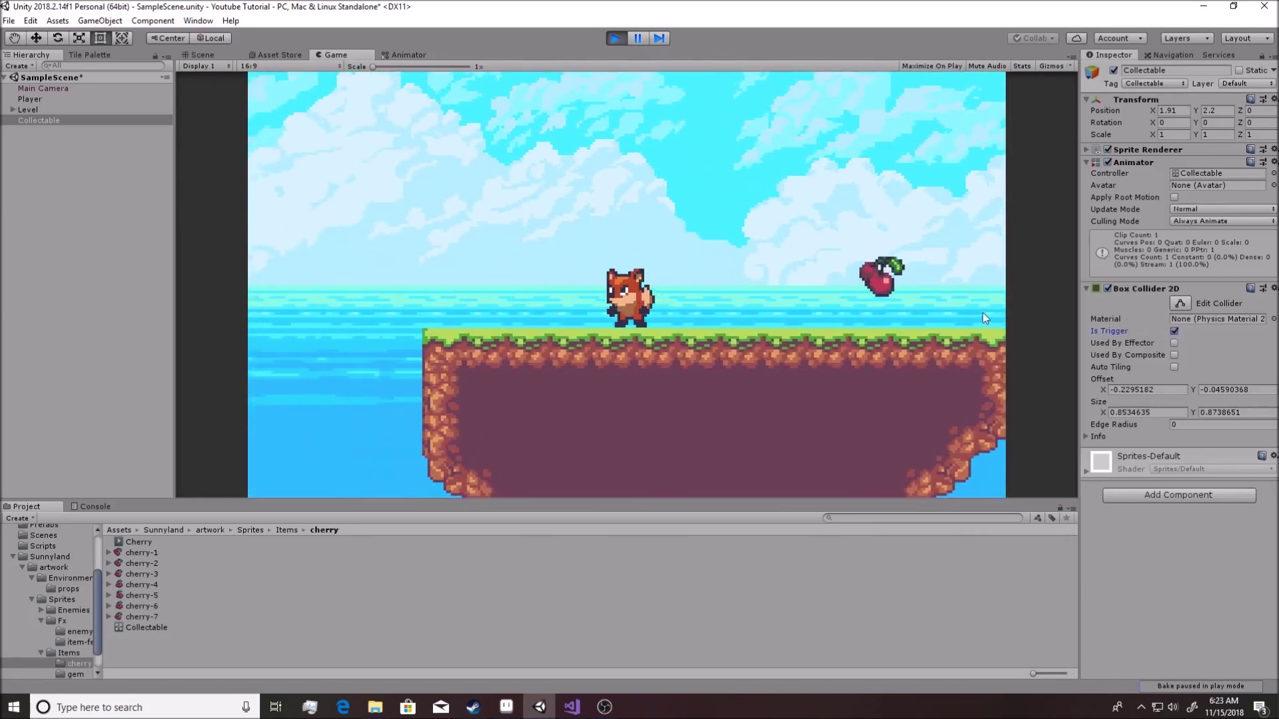
{"action": "left_click", "coordinate": [868, 334]}
{"action": "key", "text": "Right"}
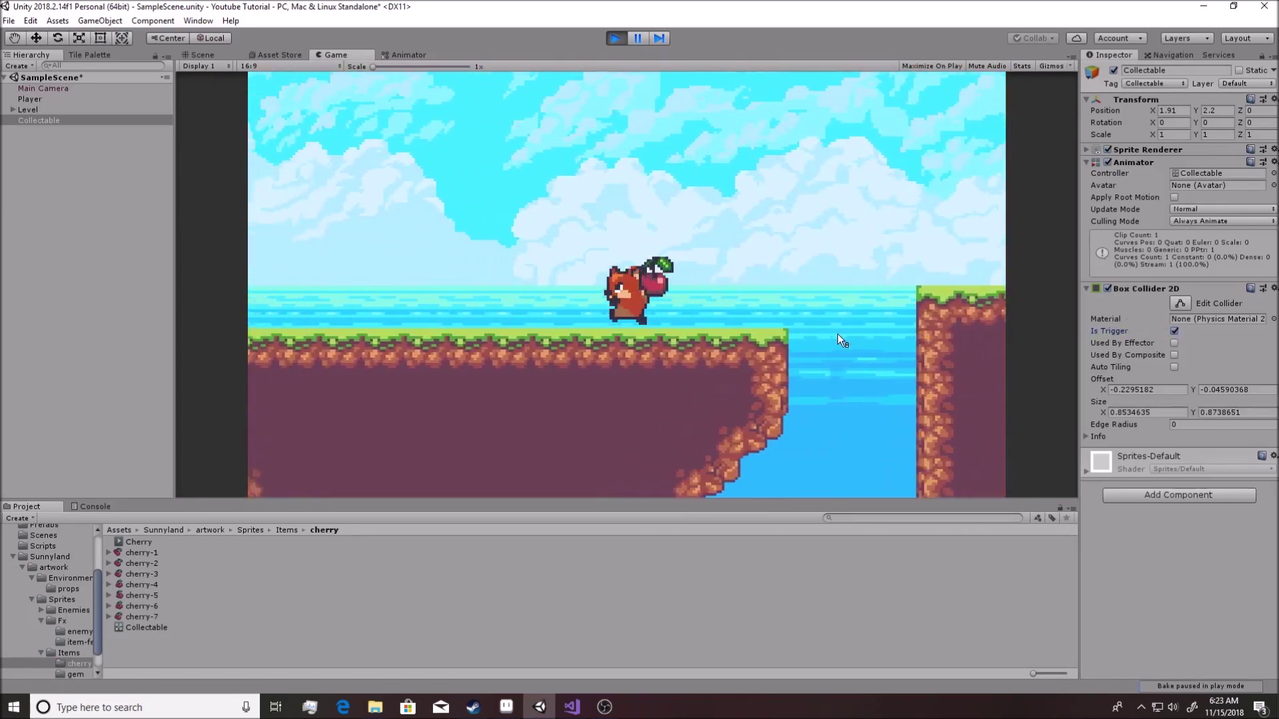
{"action": "key", "text": "Left"}
{"action": "key", "text": "Right"}
{"action": "key", "text": "space"}
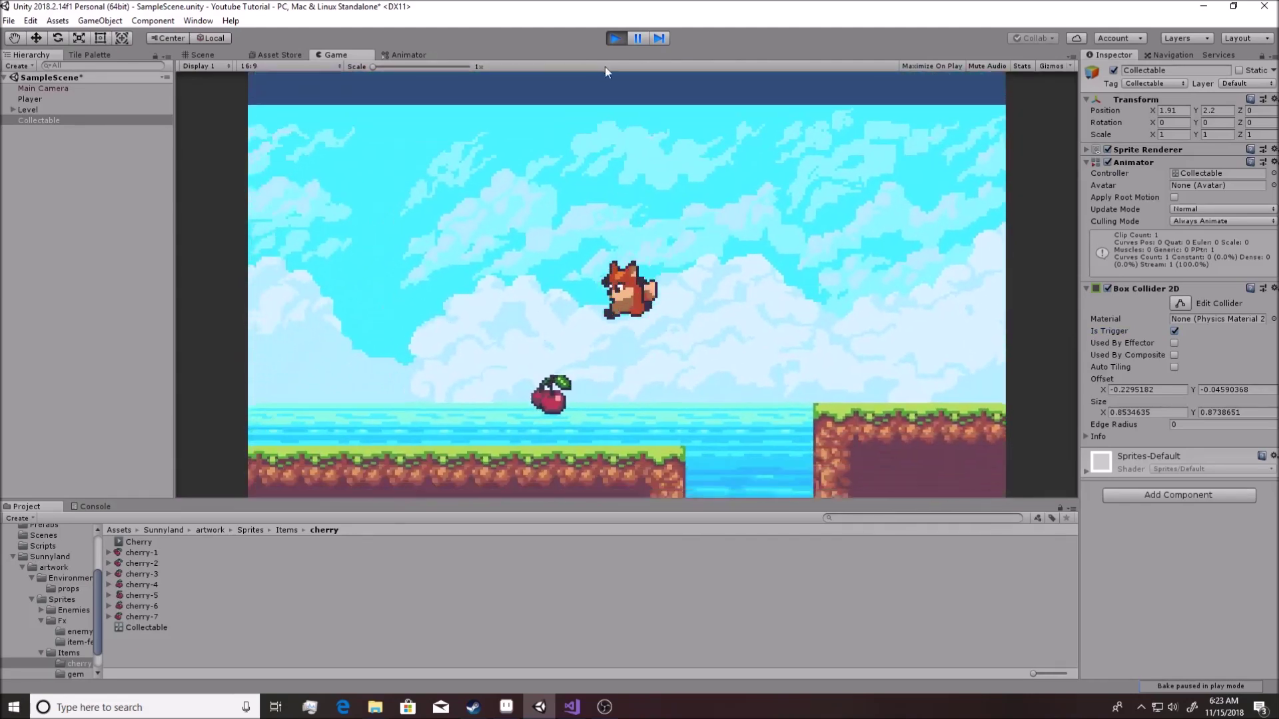
{"action": "left_click", "coordinate": [616, 38]}
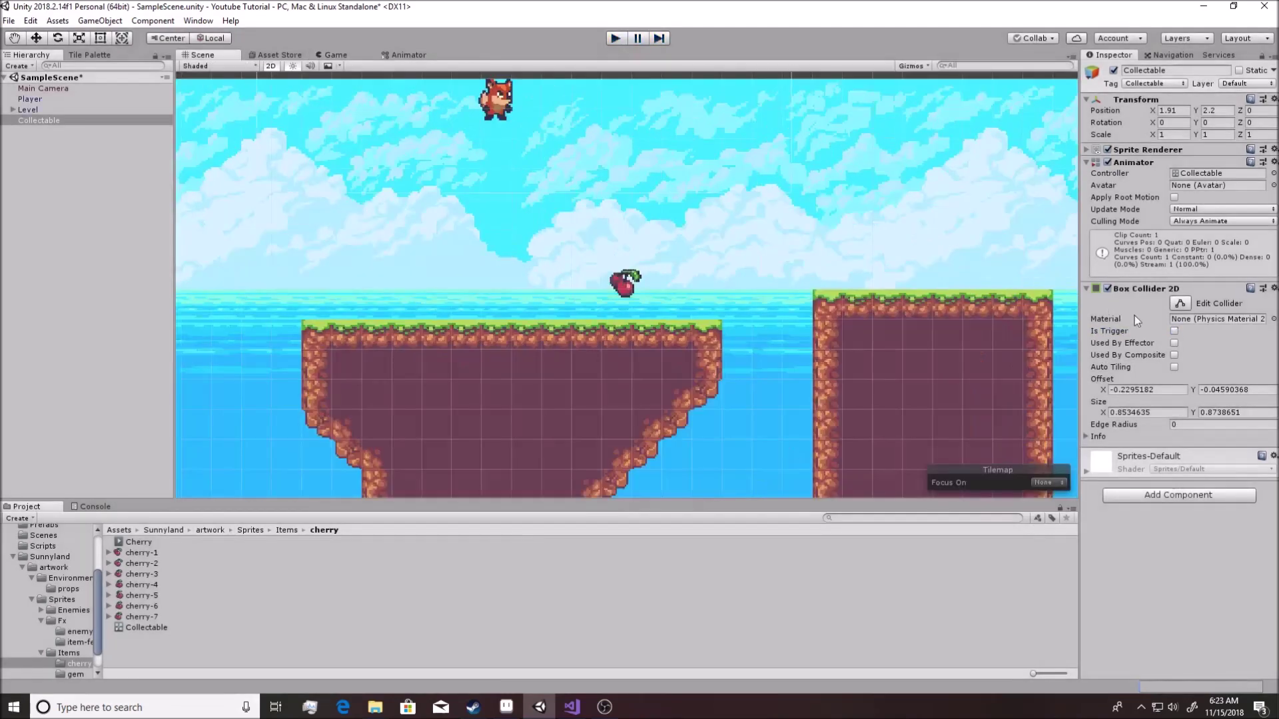
Enable Is Trigger on the Collectable cherry's Box Collider 2D, and switch to Visual Studio
{"action": "left_click", "coordinate": [1175, 331]}
{"action": "left_click", "coordinate": [572, 708]}
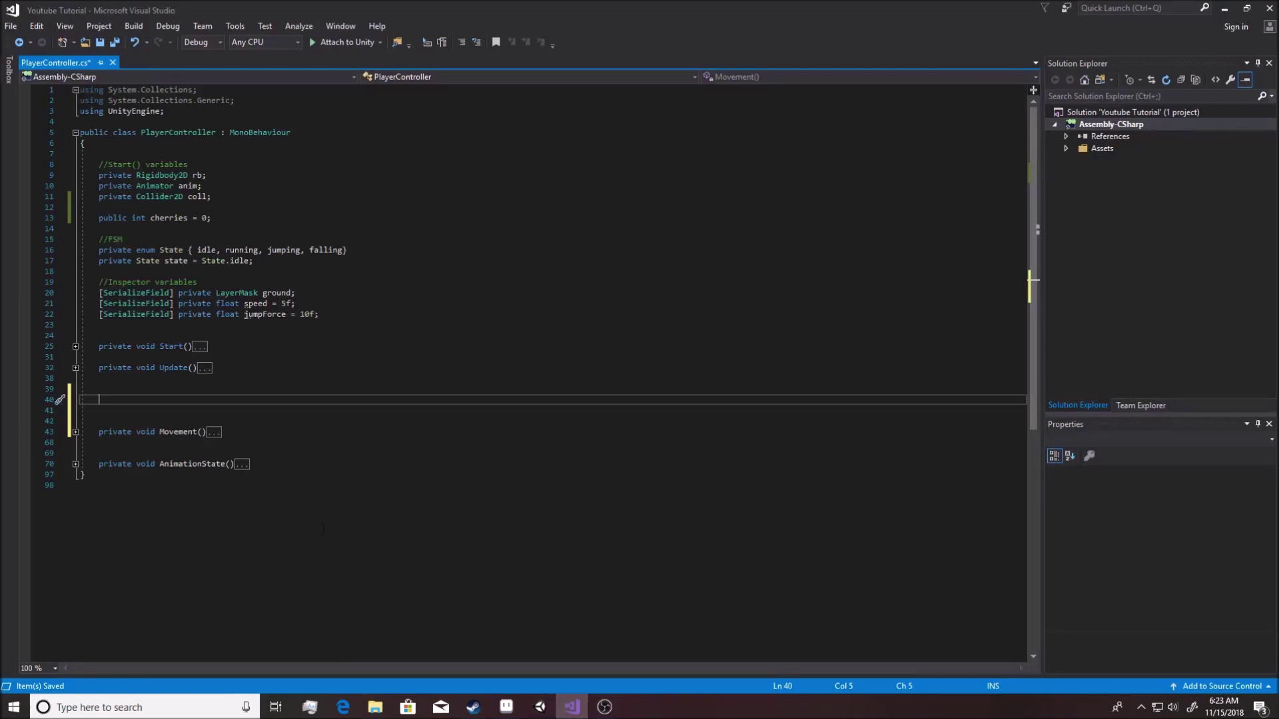
Examine the Start() method and its GetComponent assignments in PlayerController.cs, leaving the method collapsed
{"action": "left_click", "coordinate": [73, 347]}
{"action": "left_click", "coordinate": [74, 348]}
{"action": "left_click", "coordinate": [74, 348]}
{"action": "left_click_drag", "start_coordinate": [200, 346], "coordinate": [103, 347]}
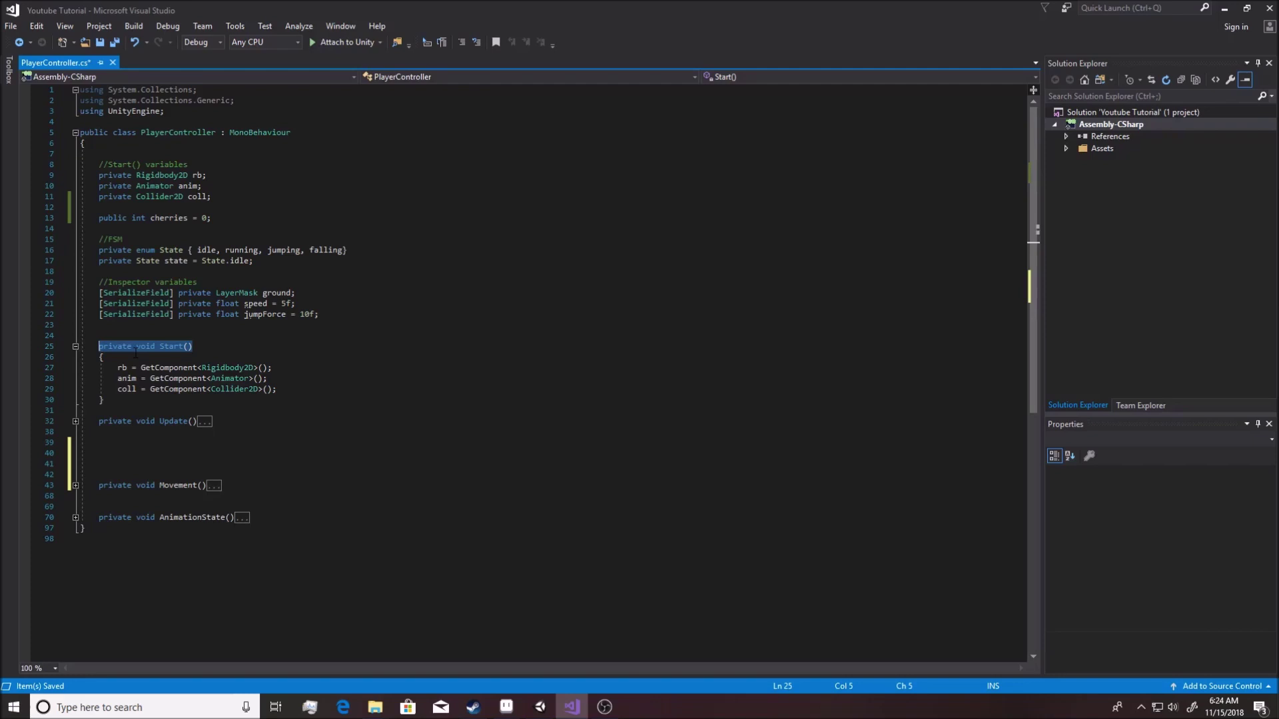
{"action": "left_click_drag", "start_coordinate": [118, 368], "coordinate": [291, 385]}
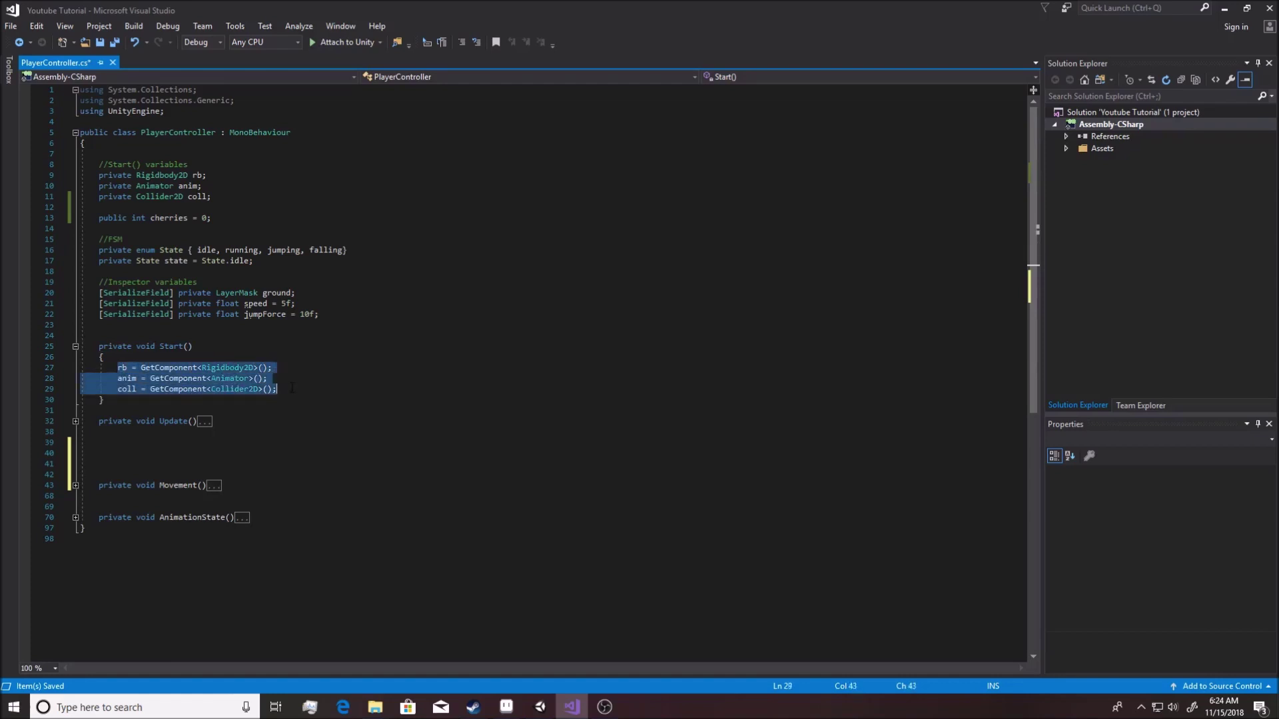
{"action": "left_click", "coordinate": [75, 347]}
Examine the Update() method together with the Movement() and AnimationState() methods it calls
{"action": "left_click_drag", "start_coordinate": [98, 368], "coordinate": [225, 373]}
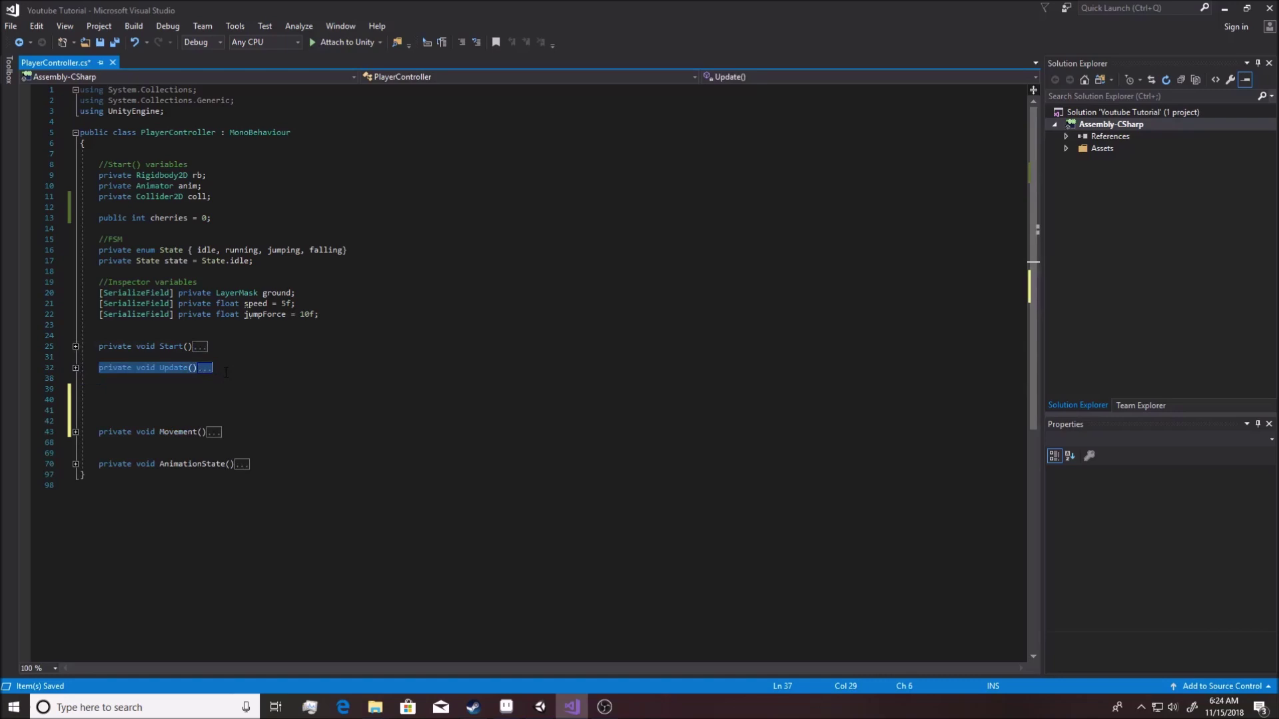
{"action": "left_click", "coordinate": [75, 367]}
{"action": "left_click", "coordinate": [132, 399]}
{"action": "left_click_drag", "start_coordinate": [115, 389], "coordinate": [170, 389]}
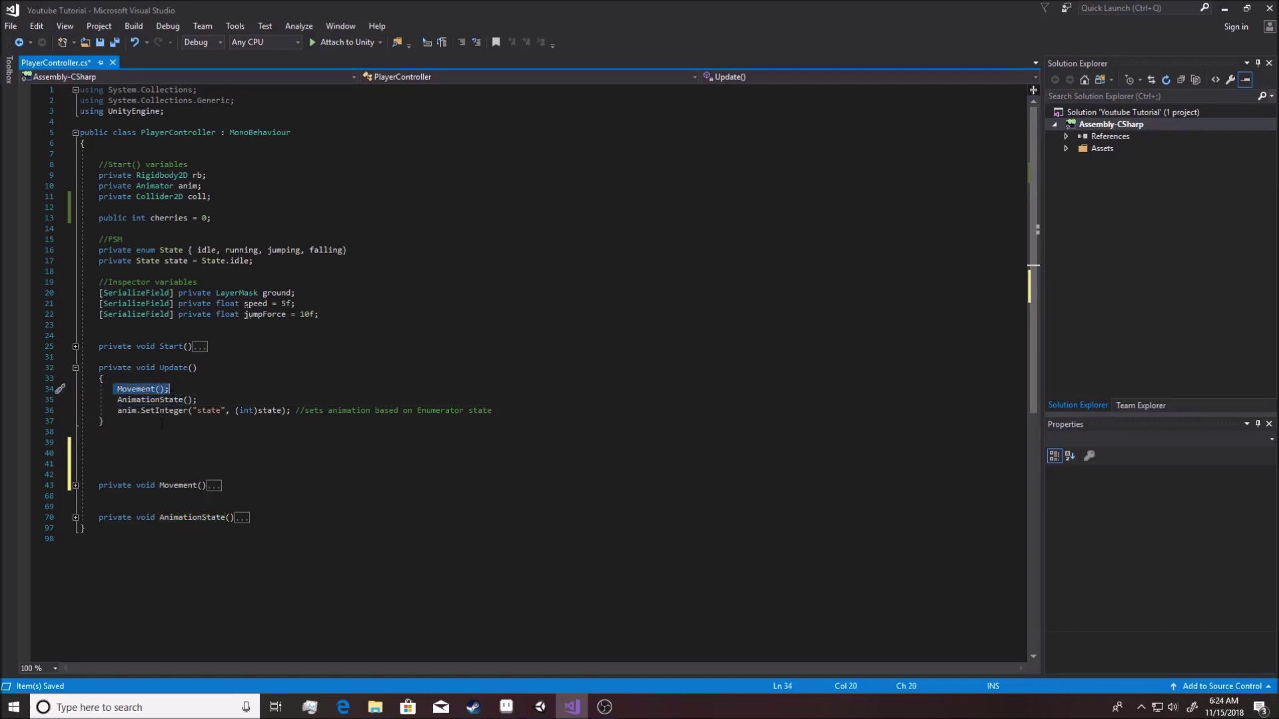
{"action": "left_click", "coordinate": [75, 485]}
{"action": "scroll", "coordinate": [75, 485], "scroll_direction": "down", "scroll_amount": 3}
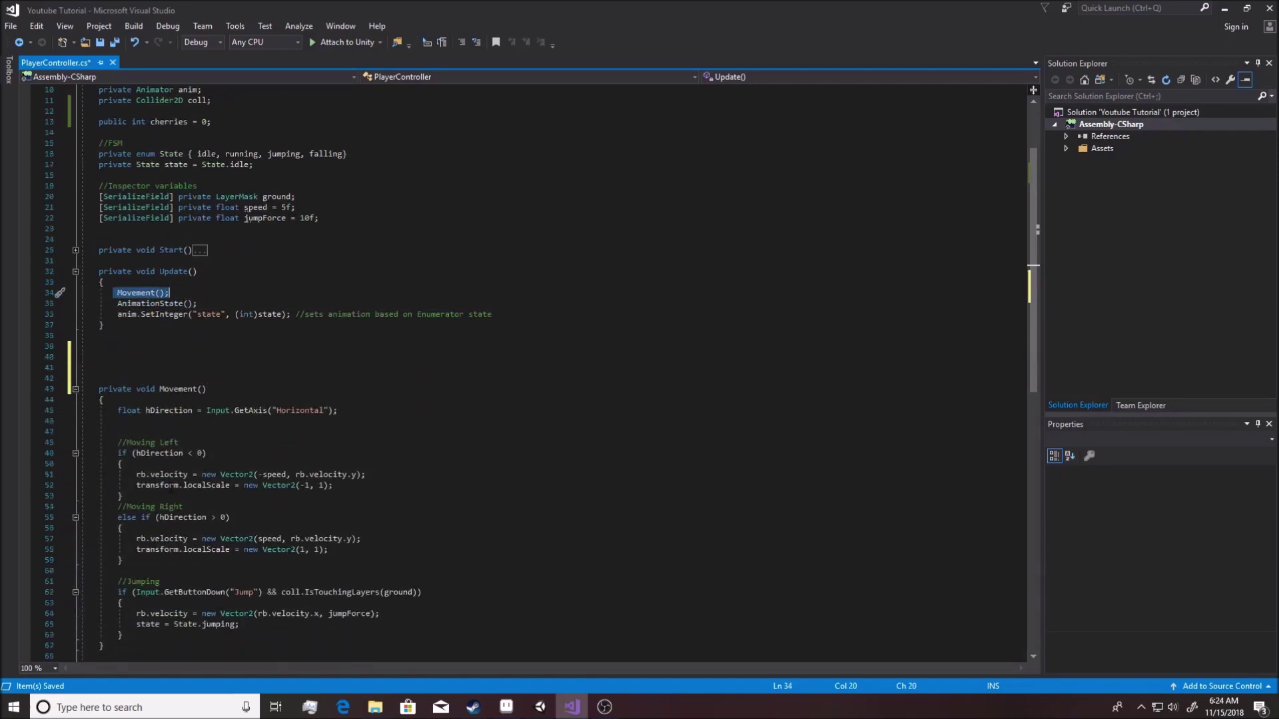
{"action": "left_click", "coordinate": [120, 303]}
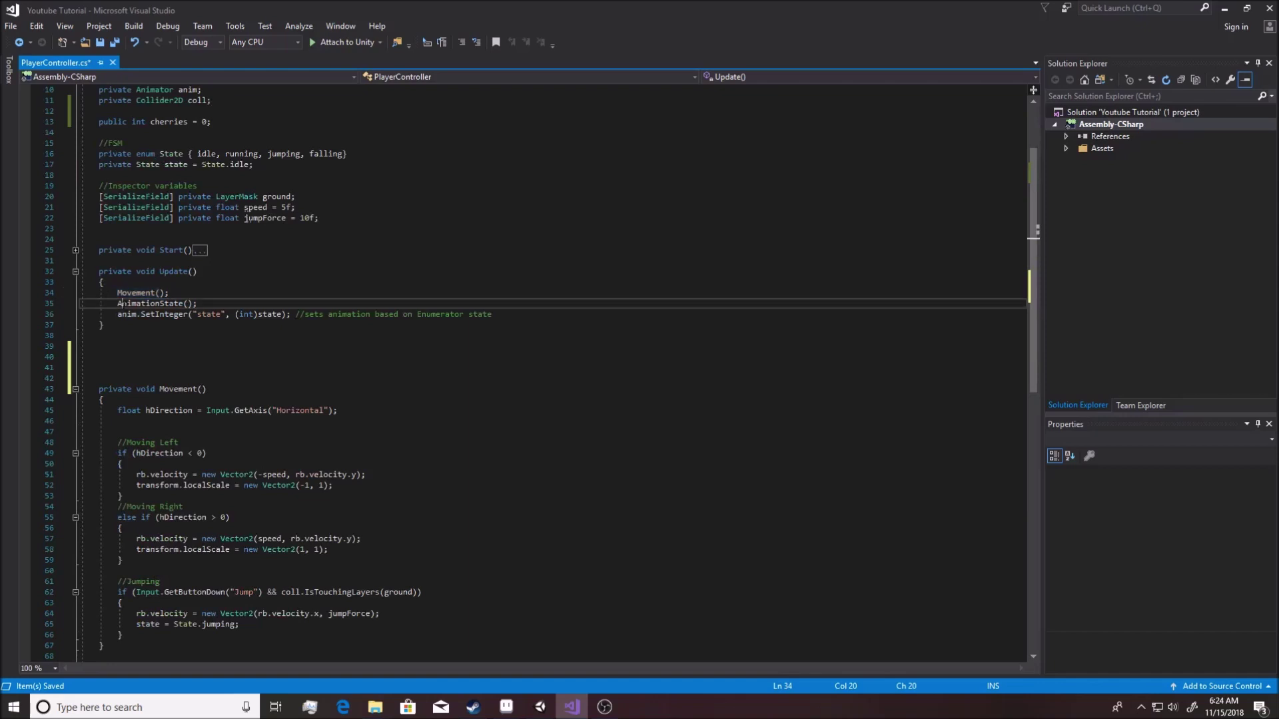
{"action": "left_click_drag", "start_coordinate": [118, 303], "coordinate": [197, 303]}
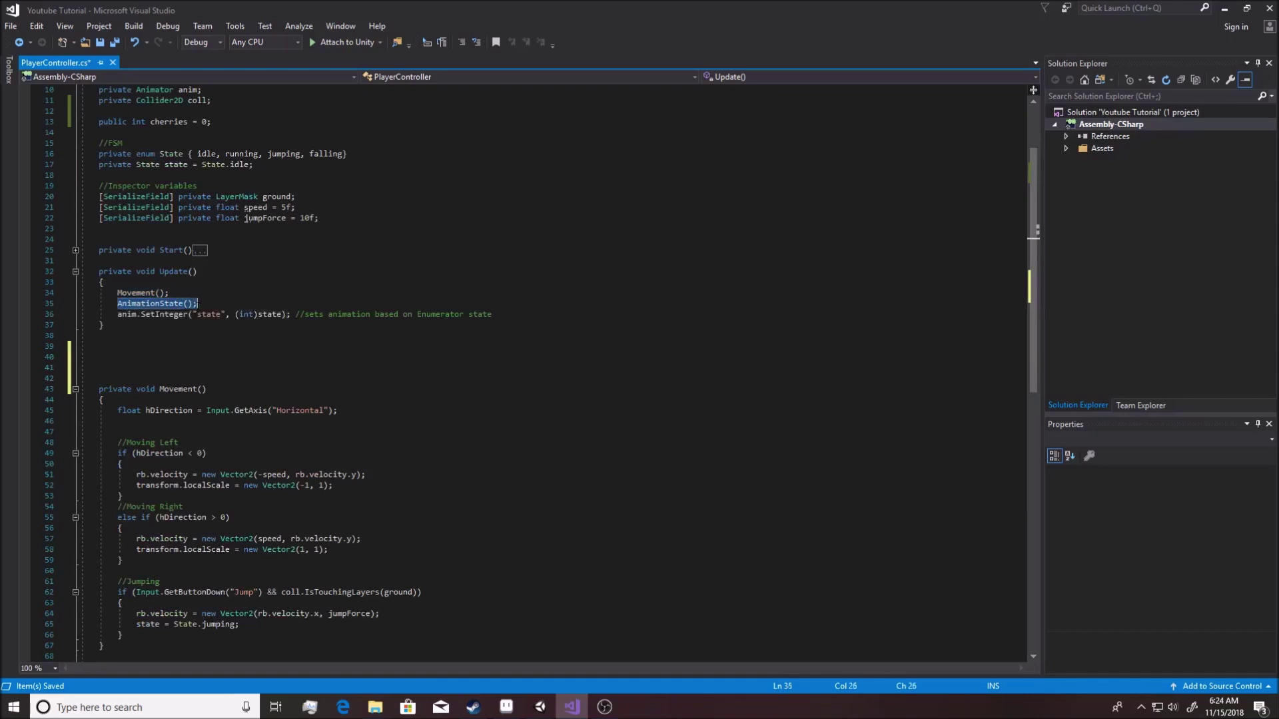
{"action": "scroll", "coordinate": [155, 486], "scroll_direction": "down", "scroll_amount": 5}
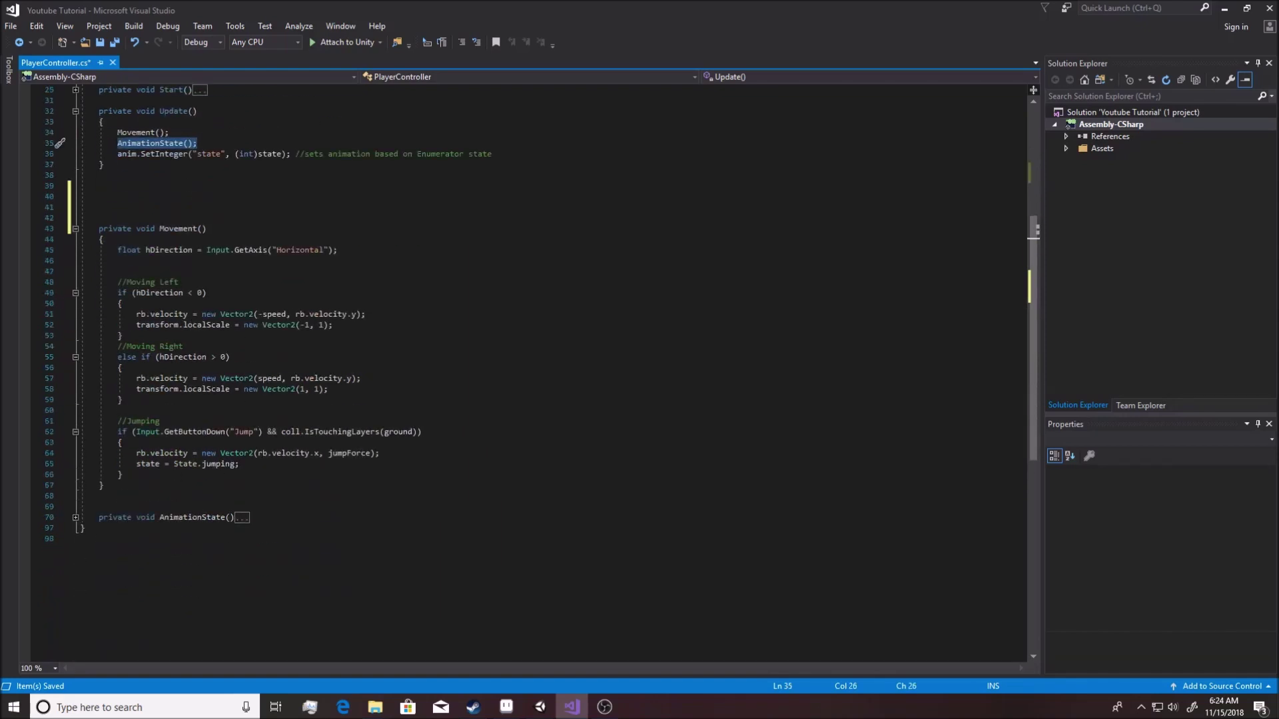
{"action": "left_click", "coordinate": [75, 517]}
{"action": "left_click_drag", "start_coordinate": [117, 539], "coordinate": [225, 614]}
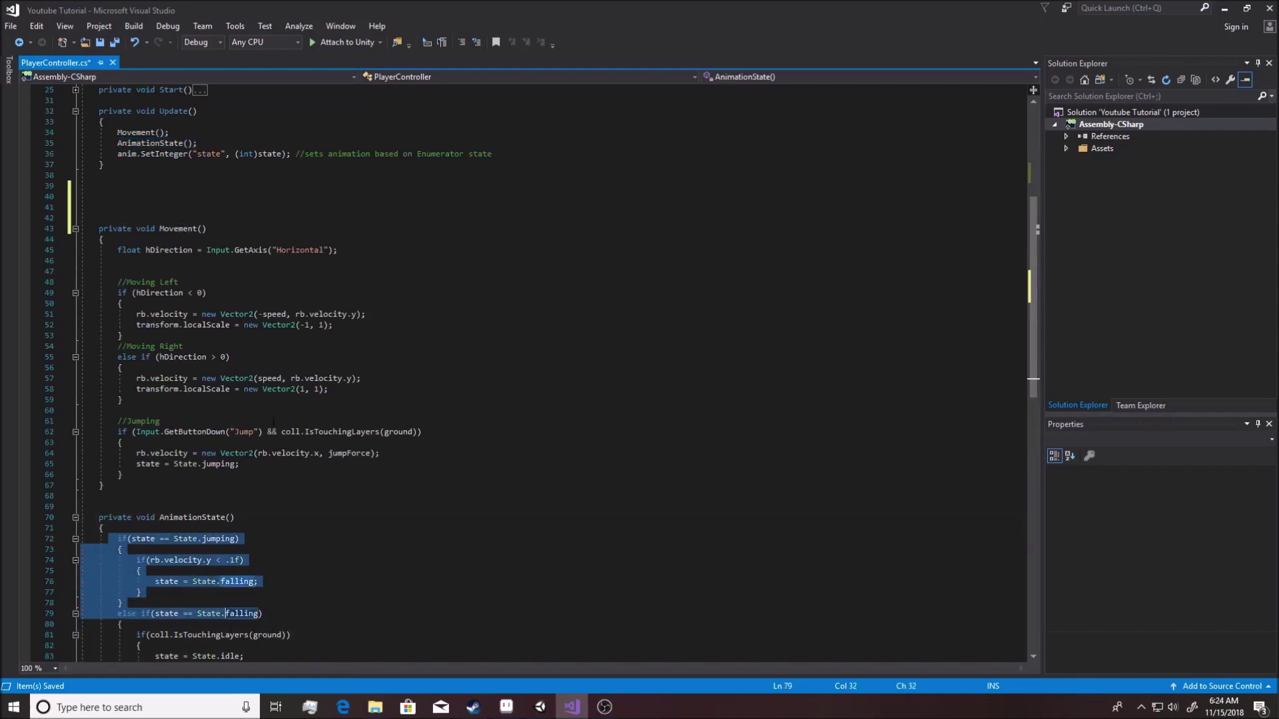
{"action": "left_click", "coordinate": [273, 422]}
Examine the anim.SetInteger call in Update() and the state value it passes to the animator
{"action": "scroll", "coordinate": [263, 407], "scroll_direction": "up", "scroll_amount": 3}
{"action": "left_click_drag", "start_coordinate": [117, 251], "coordinate": [300, 250]}
{"action": "scroll", "coordinate": [261, 246], "scroll_direction": "up", "scroll_amount": 4}
{"action": "scroll", "coordinate": [262, 245], "scroll_direction": "up", "scroll_amount": 1}
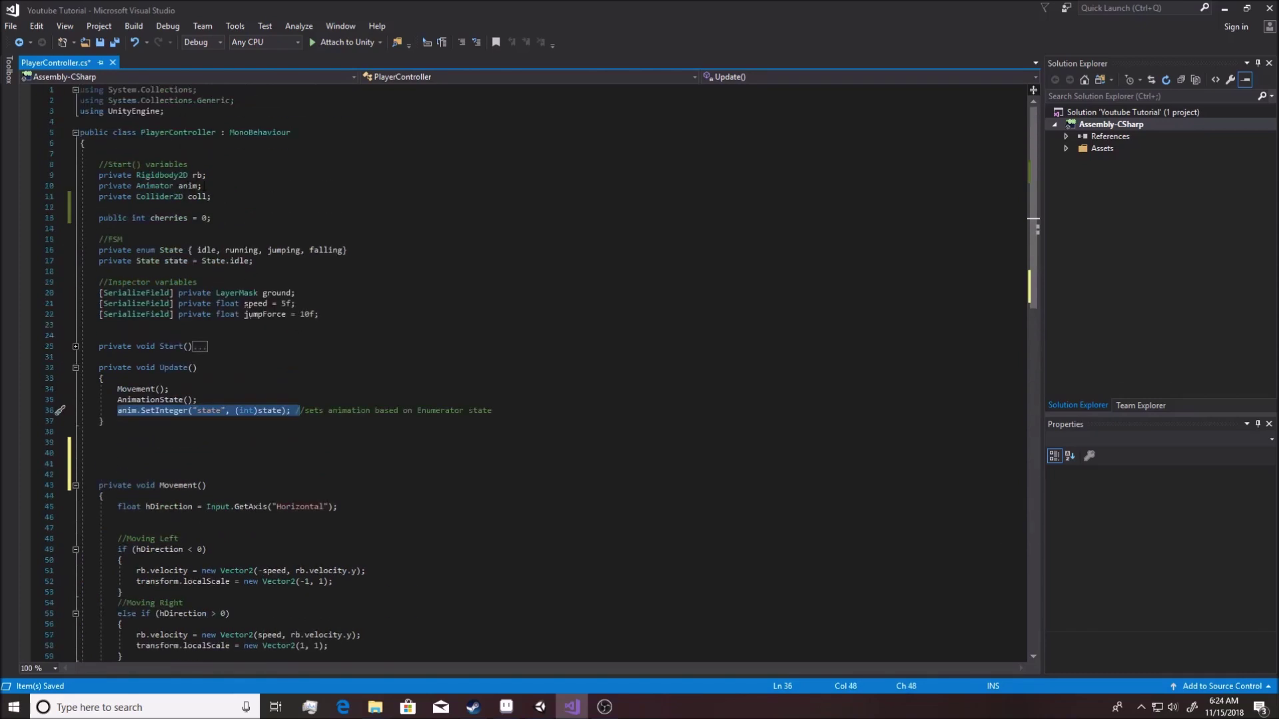
{"action": "left_click", "coordinate": [145, 186]}
{"action": "left_click", "coordinate": [266, 346]}
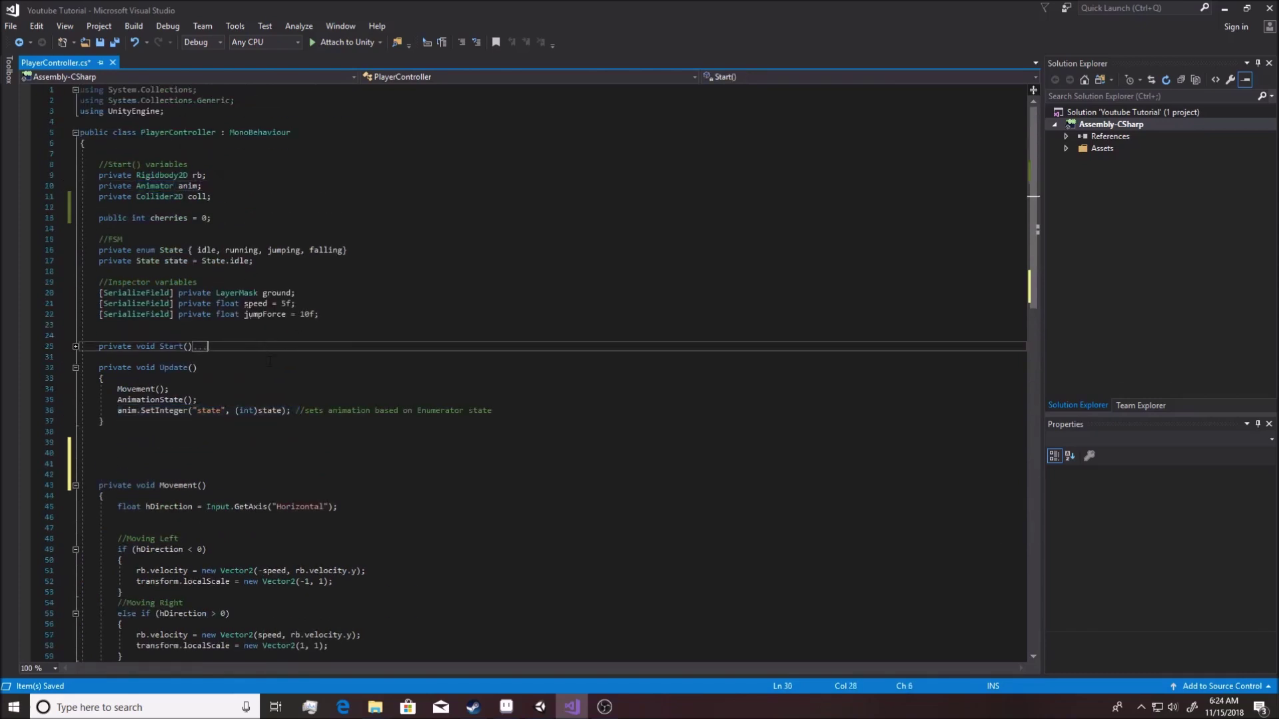
{"action": "double_click", "coordinate": [270, 410]}
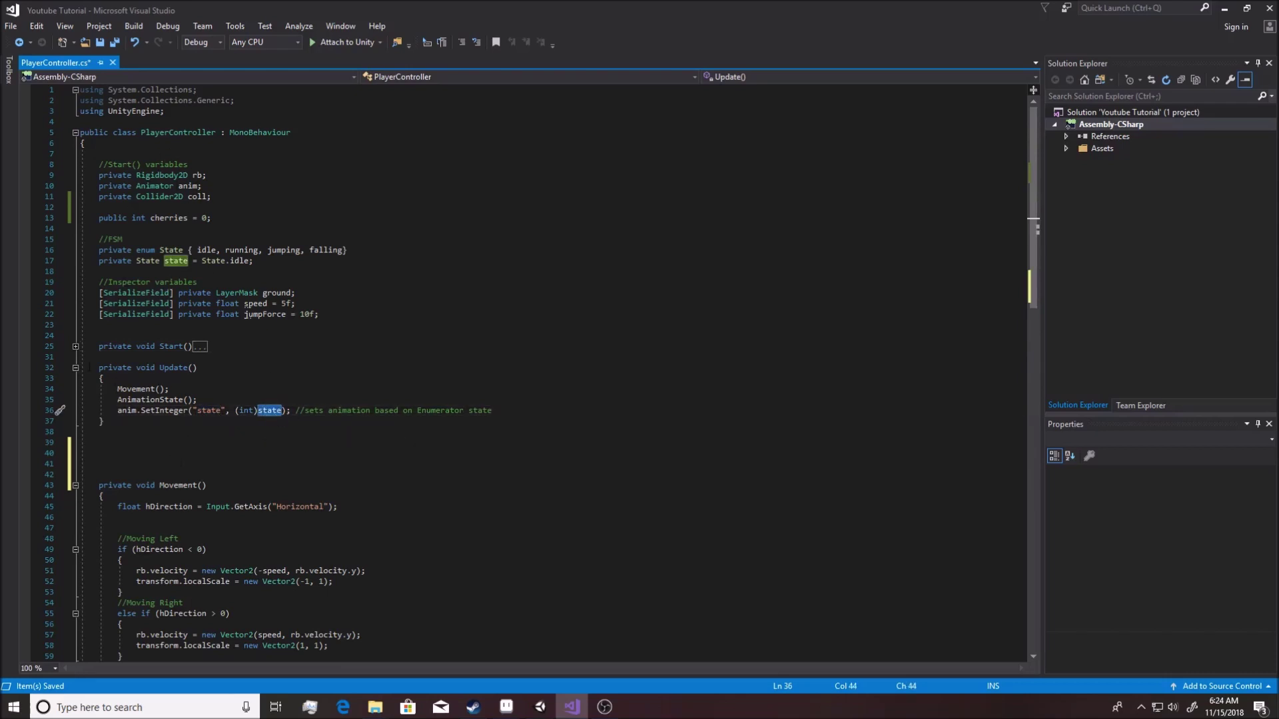
Collapse Update() and add a private void OnTriggerEnter2D(Collider2D collision) method with an empty body between it and Movement()
{"action": "left_click", "coordinate": [75, 368]}
{"action": "left_click", "coordinate": [114, 392]}
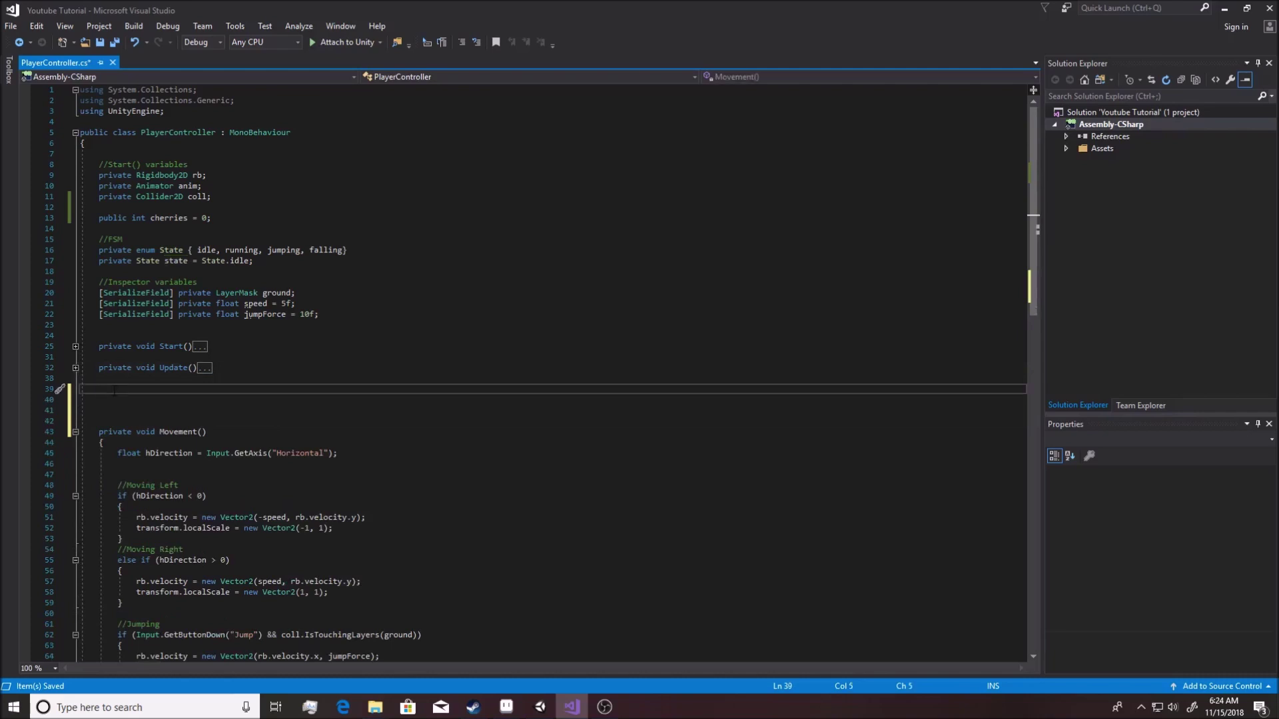
{"action": "type", "text": "p"}
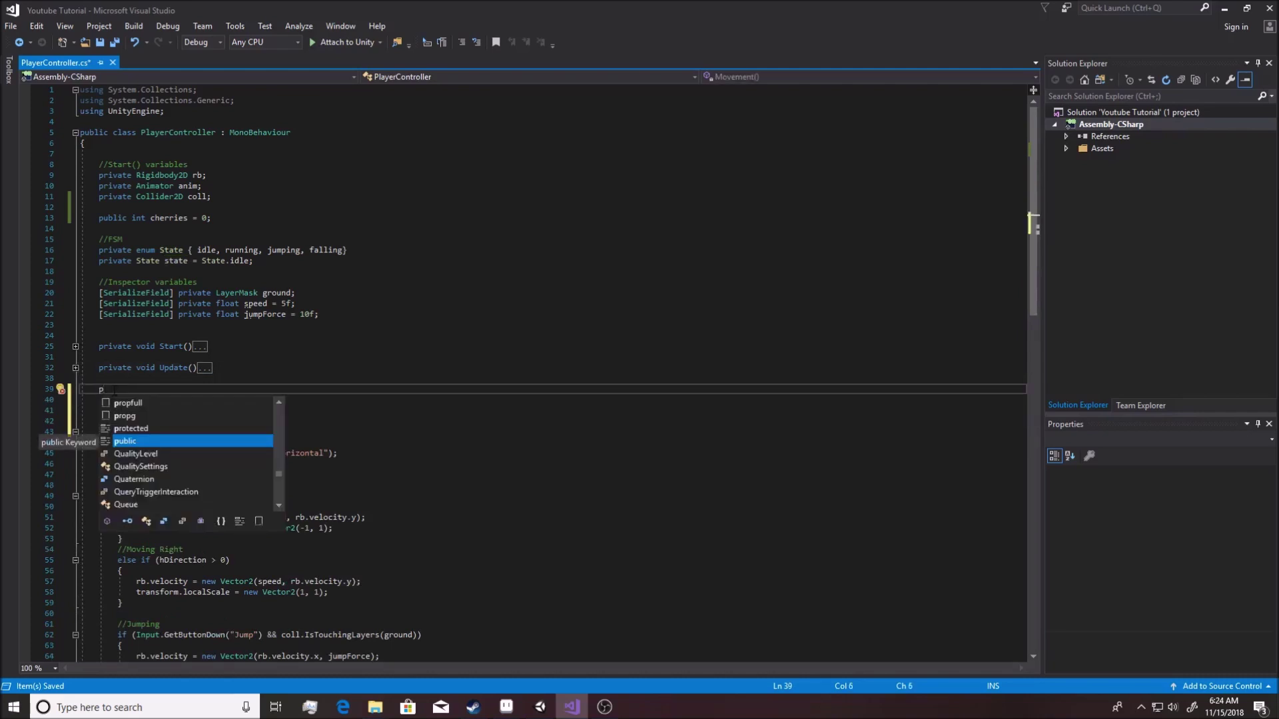
{"action": "type", "text": "rivate v"}
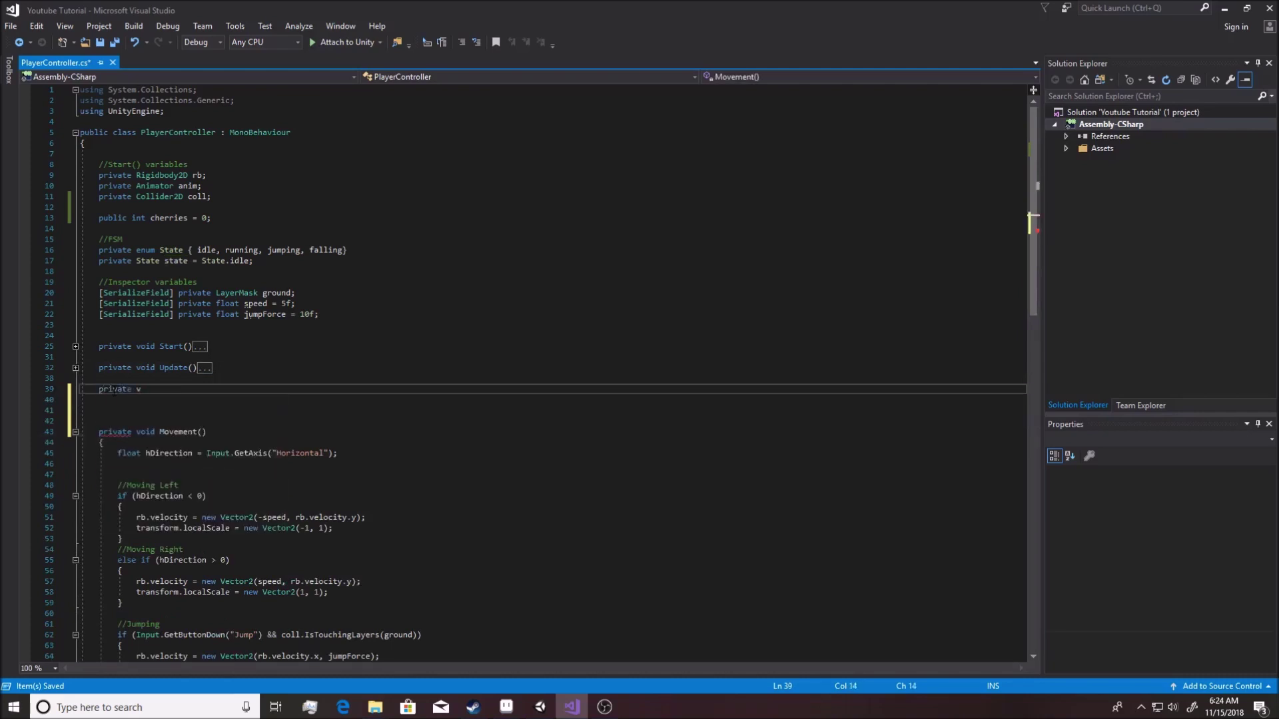
{"action": "type", "text": "oid OnT"}
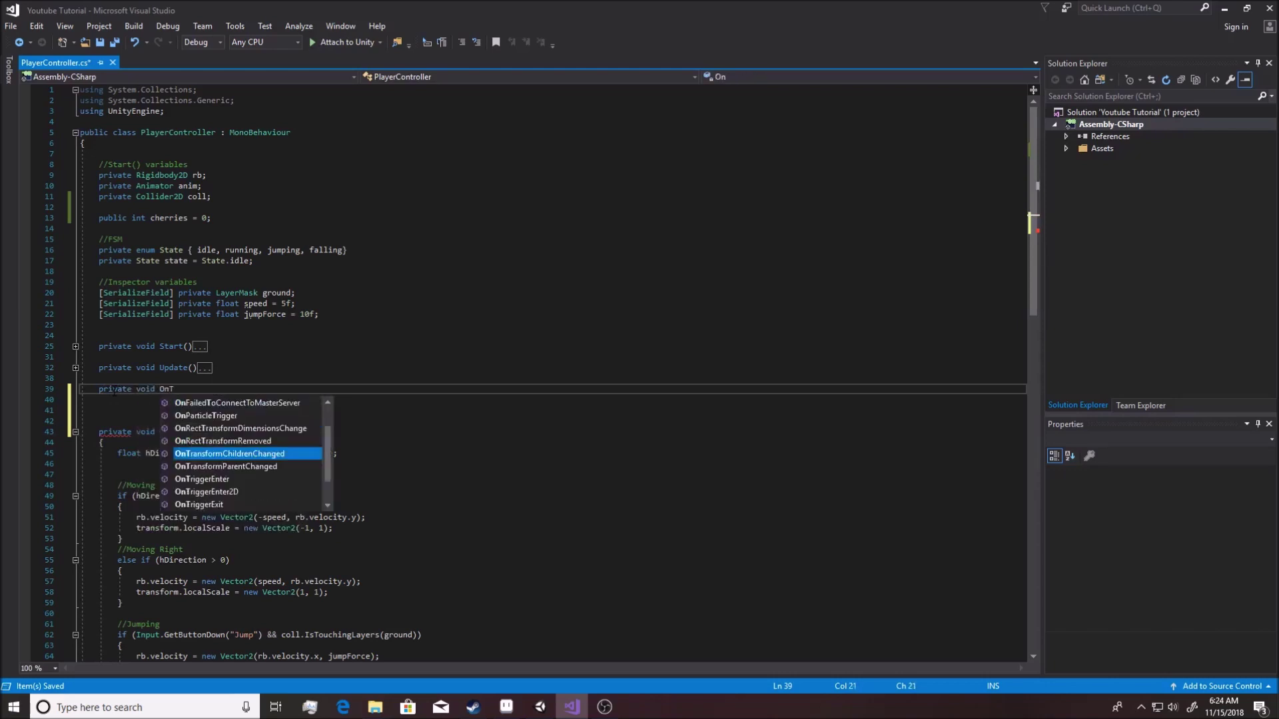
{"action": "type", "text": "riigerEnter"}
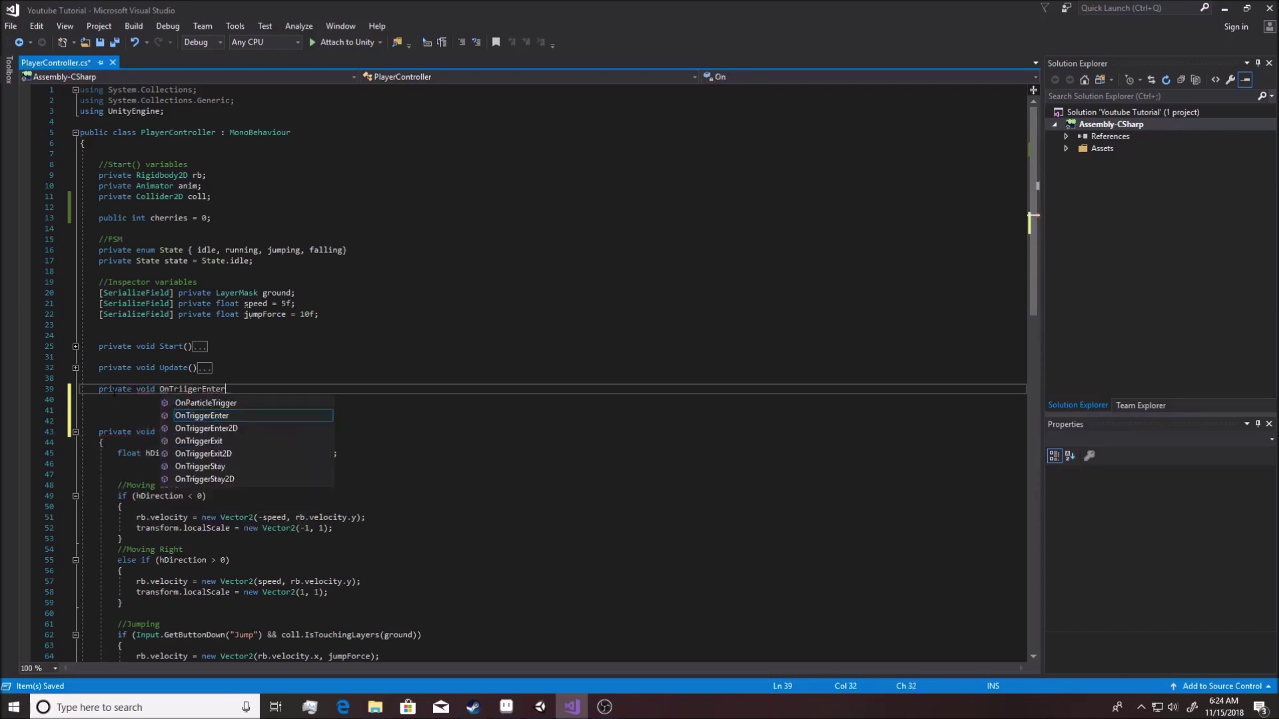
{"action": "left_click", "coordinate": [239, 431]}
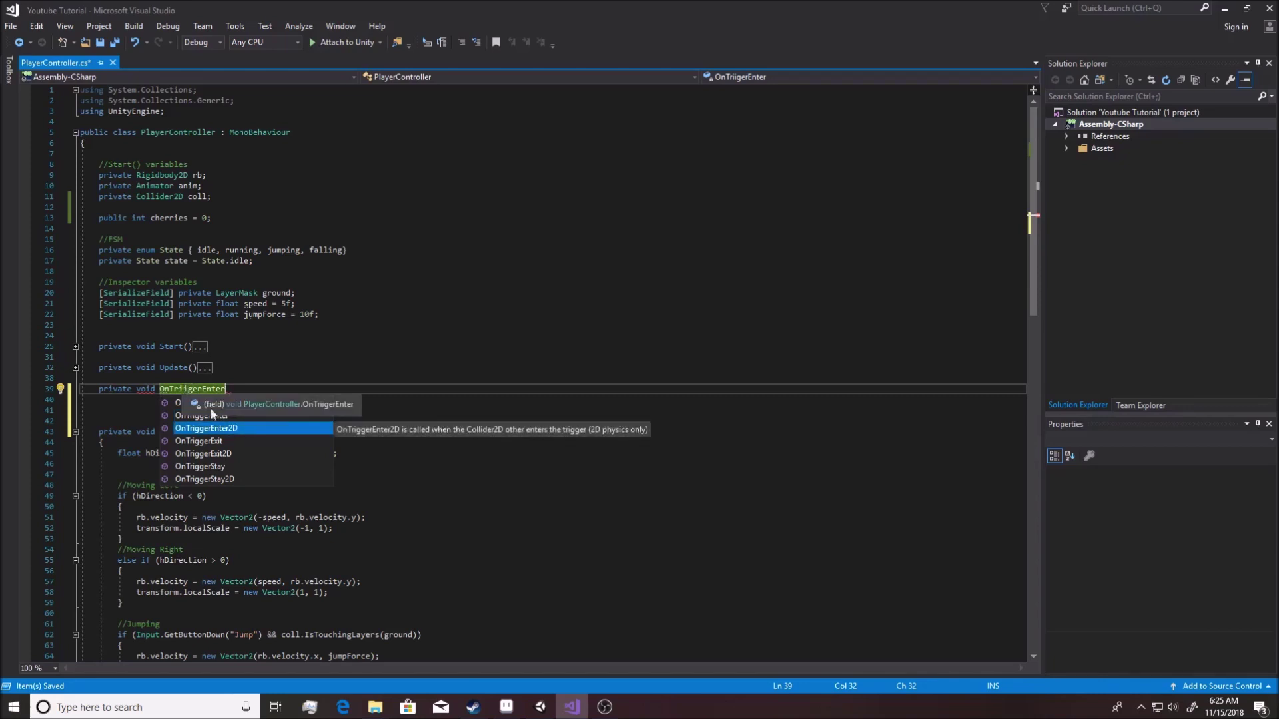
{"action": "double_click", "coordinate": [220, 429]}
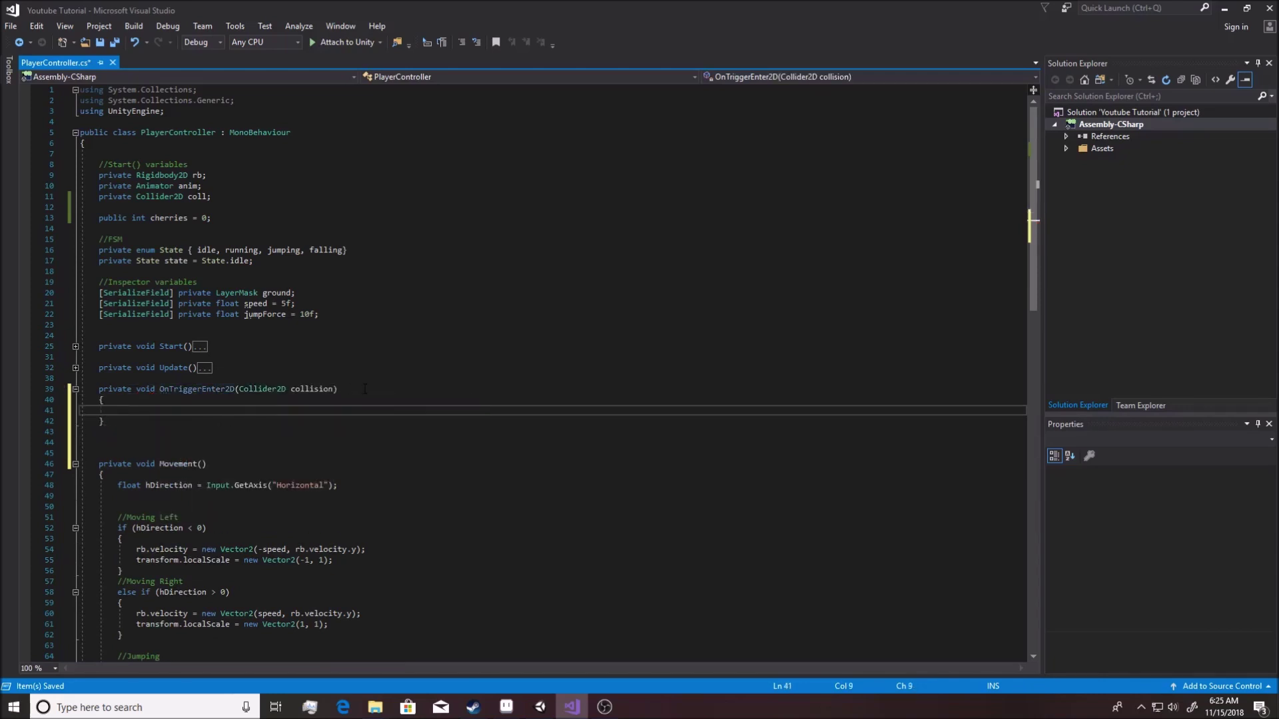
Examine the Collider2D type and collision parameter in the OnTriggerEnter2D signature
{"action": "left_click", "coordinate": [312, 389]}
{"action": "left_click", "coordinate": [252, 389]}
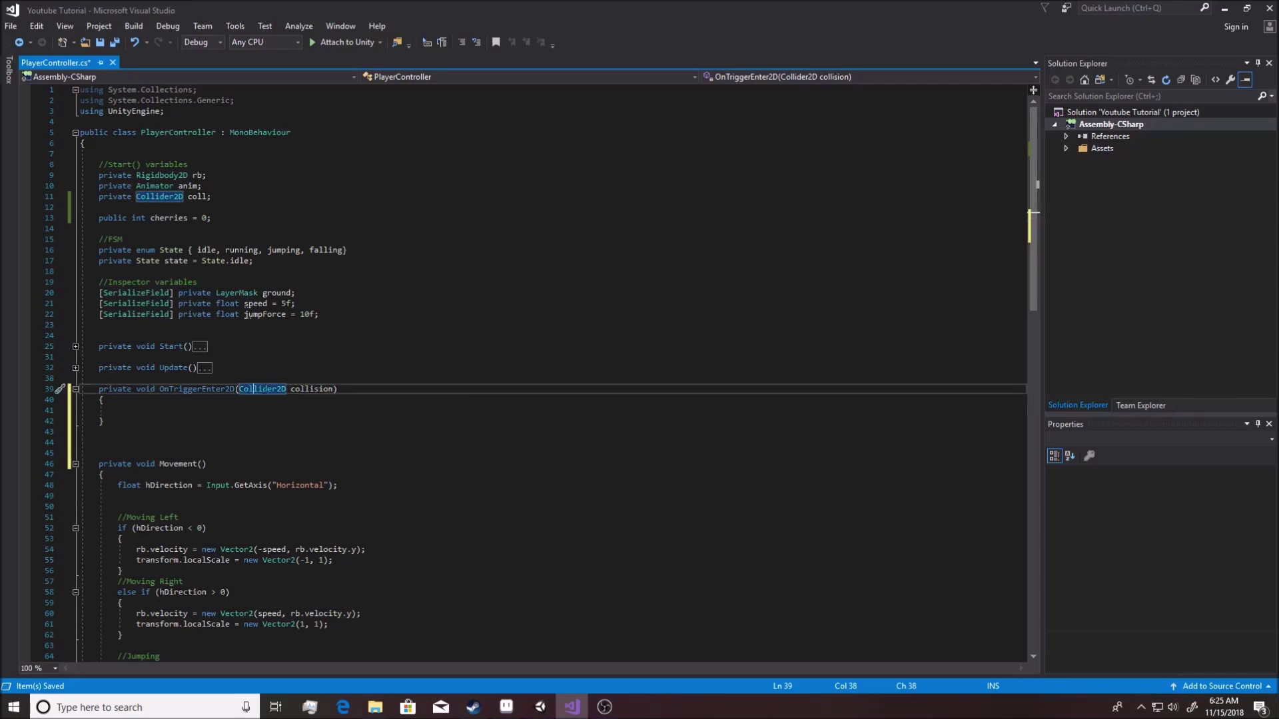
{"action": "left_click", "coordinate": [309, 389]}
{"action": "key", "text": "Right"}
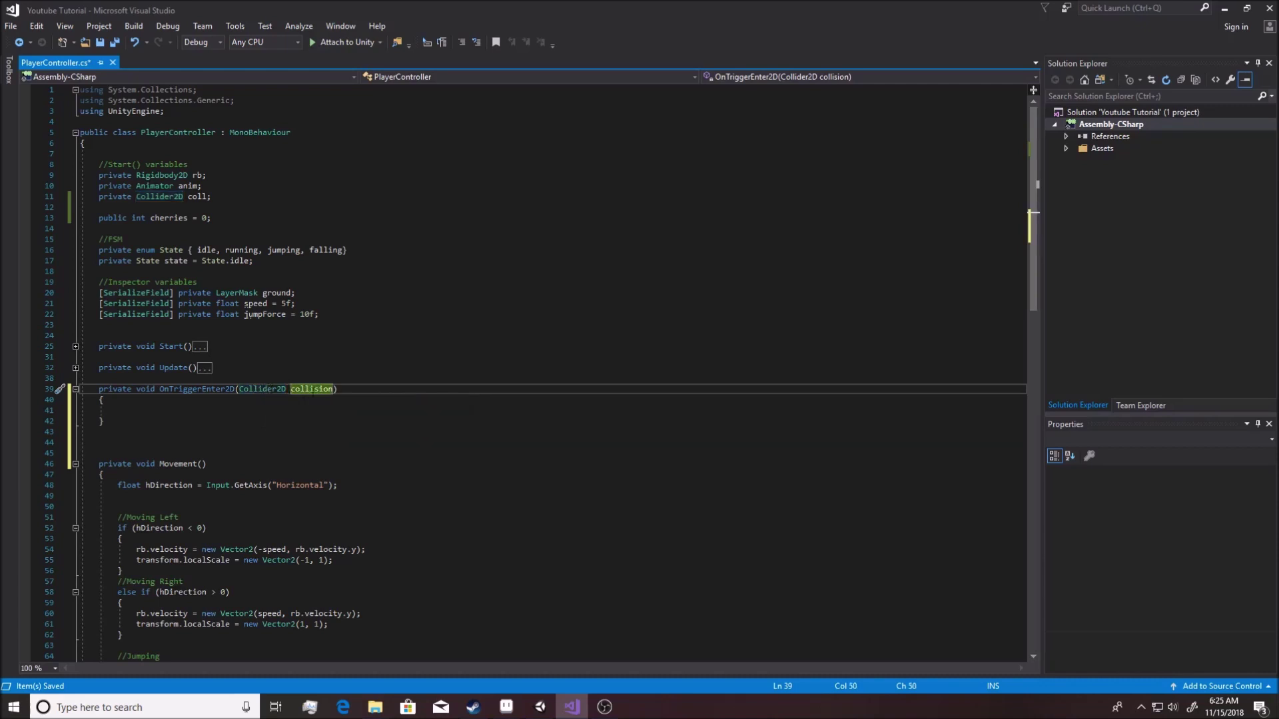
{"action": "left_click", "coordinate": [105, 410]}
{"action": "left_click", "coordinate": [309, 389]}
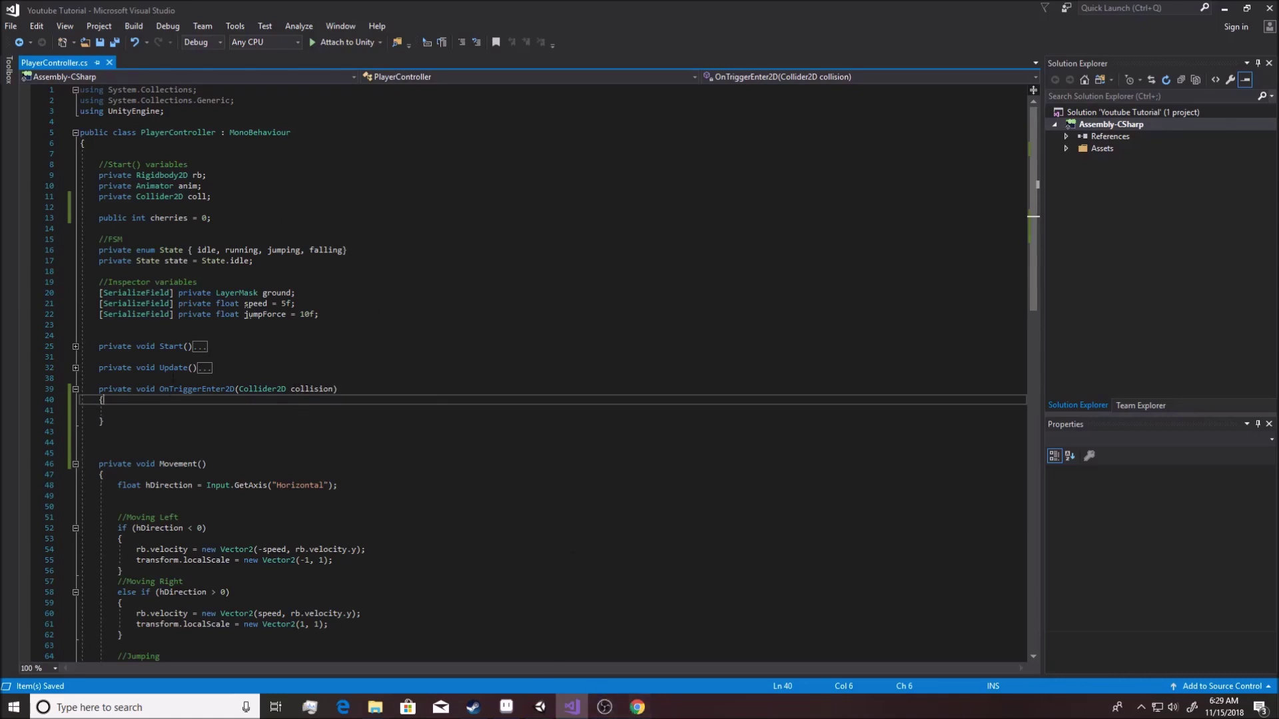
Switch to Unity and play-test the scene, running the fox player into the cherry
{"action": "left_click", "coordinate": [543, 709]}
{"action": "left_click", "coordinate": [614, 37]}
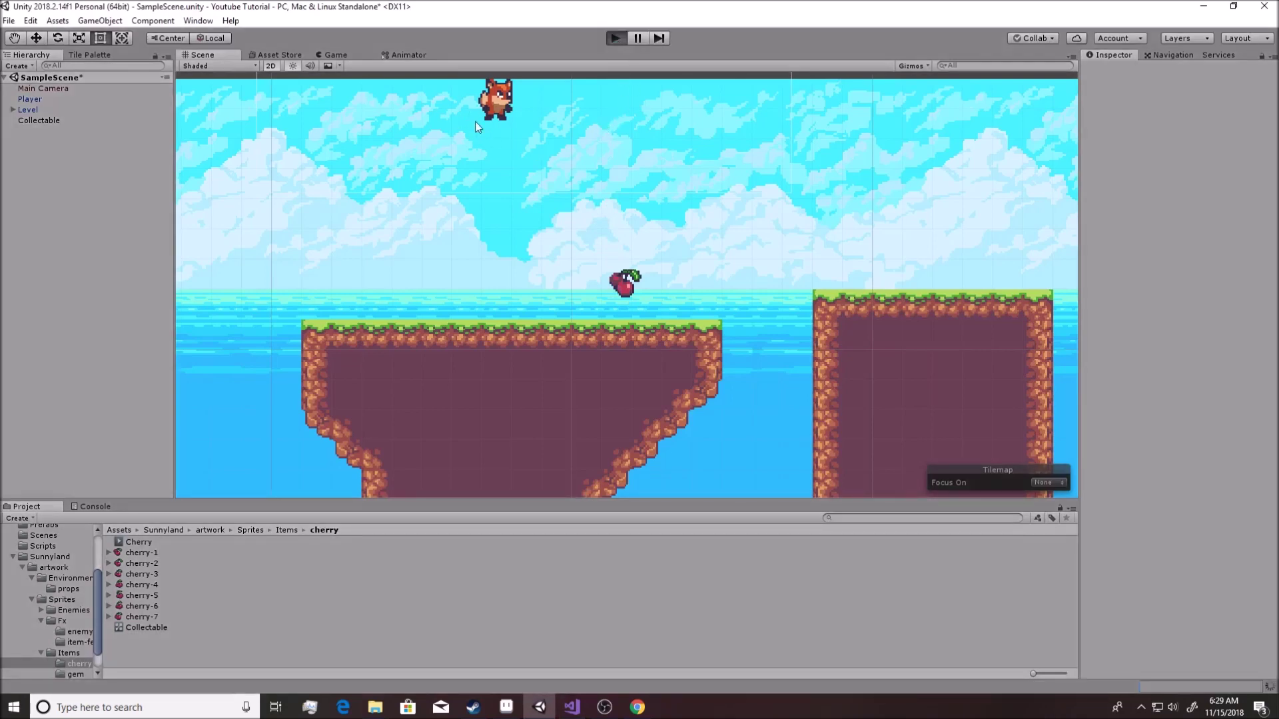
{"action": "key", "text": "Right"}
{"action": "key", "text": "Right"}
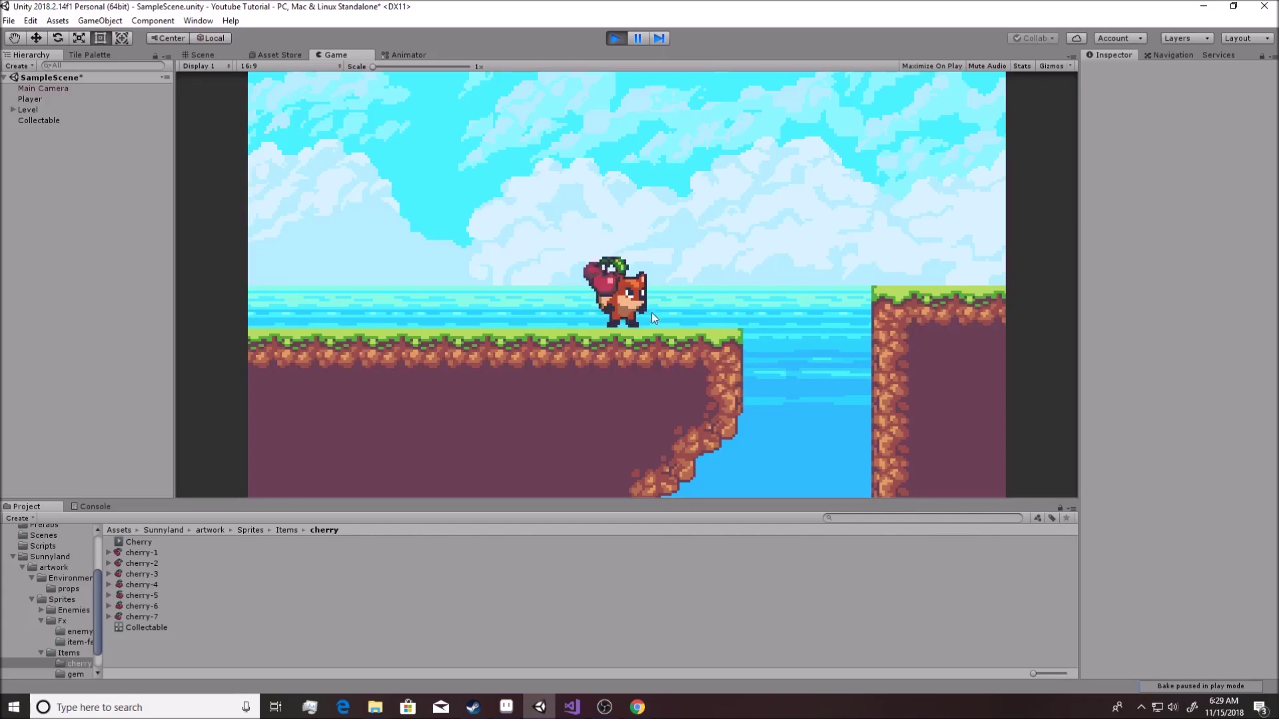
Examine the Collectable and Player in the Scene view with the Background tilemap disabled during play mode, and stop the play test
{"action": "left_click", "coordinate": [30, 119]}
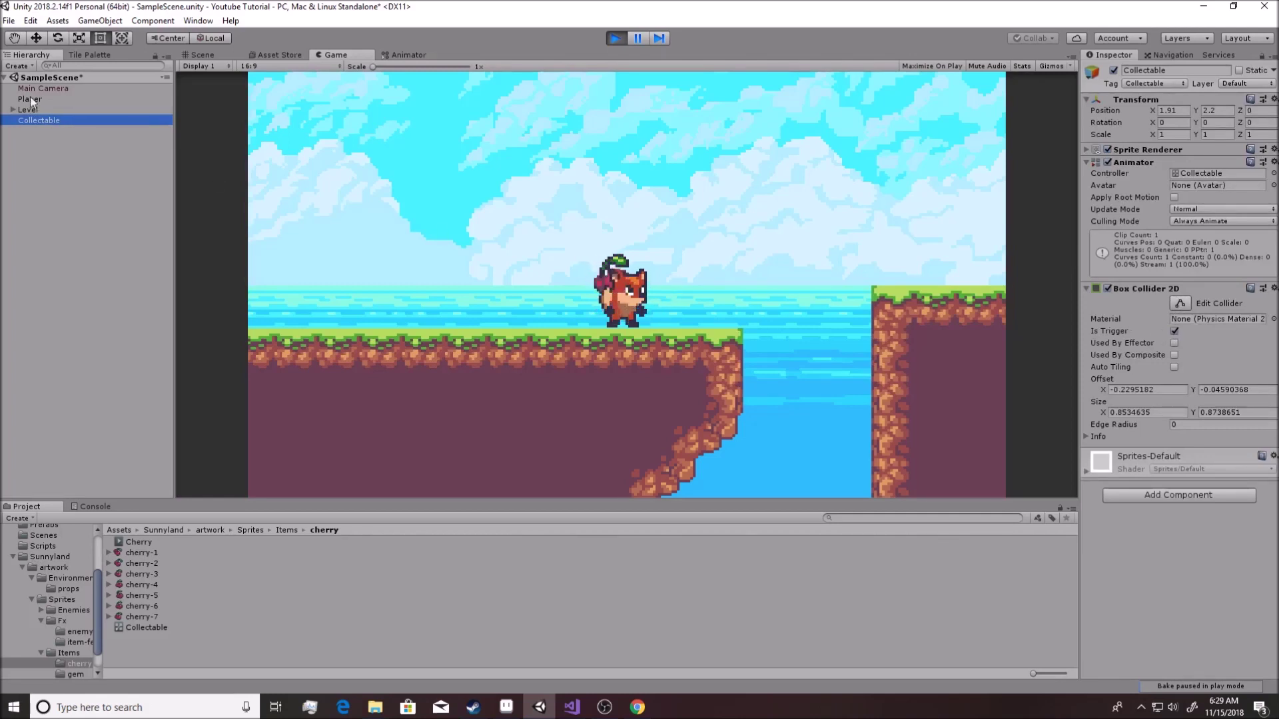
{"action": "left_click", "coordinate": [202, 55]}
{"action": "key", "text": "f"}
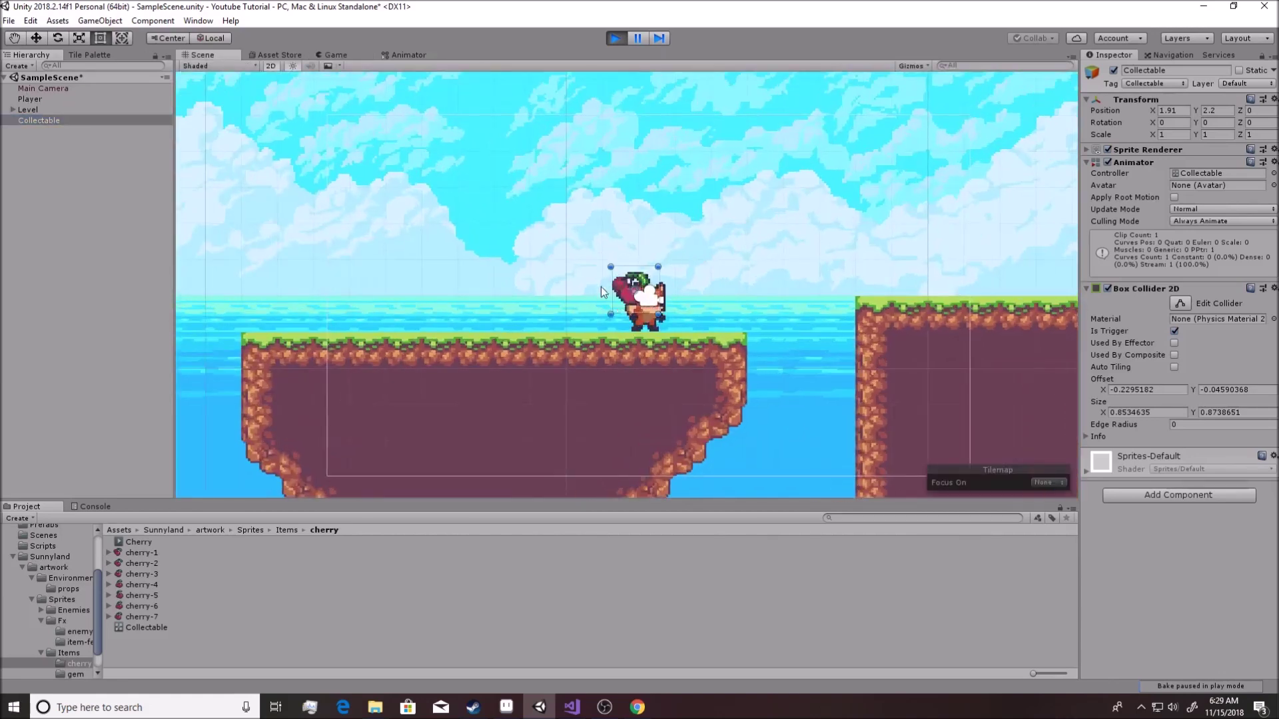
{"action": "left_click", "coordinate": [12, 110]}
{"action": "left_click", "coordinate": [50, 120]}
{"action": "left_click", "coordinate": [1113, 70]}
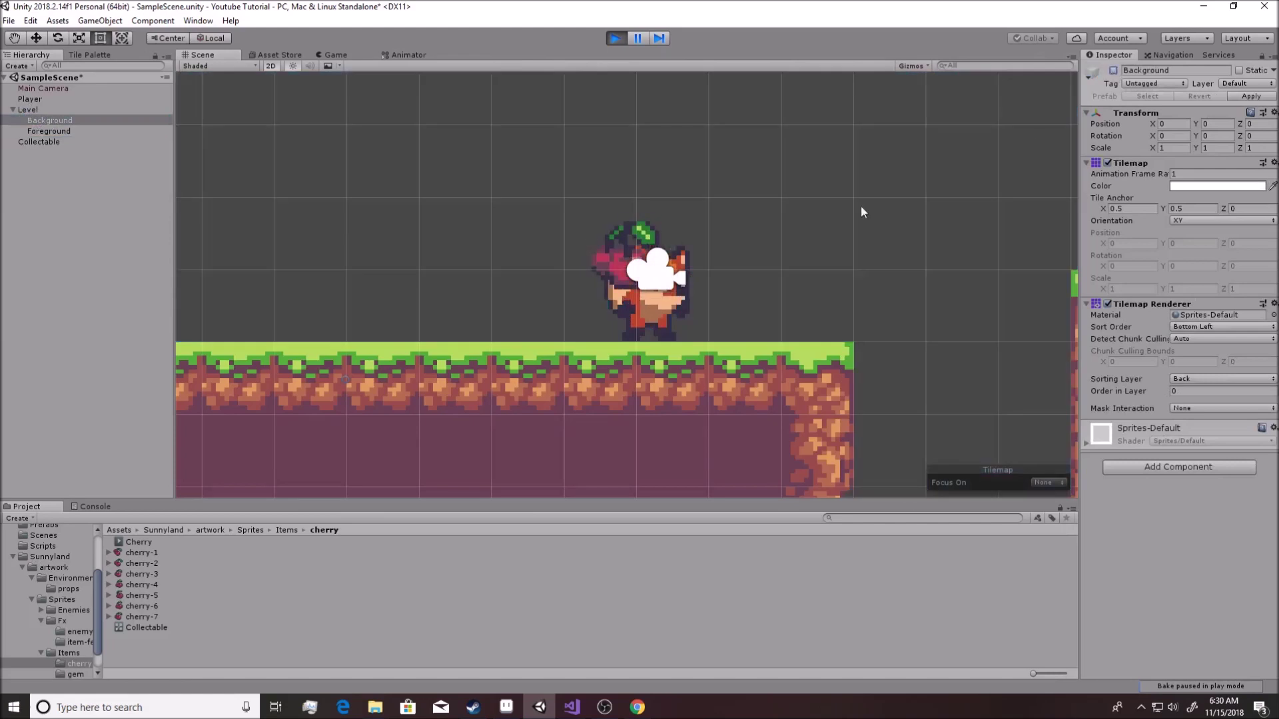
{"action": "left_click", "coordinate": [669, 225]}
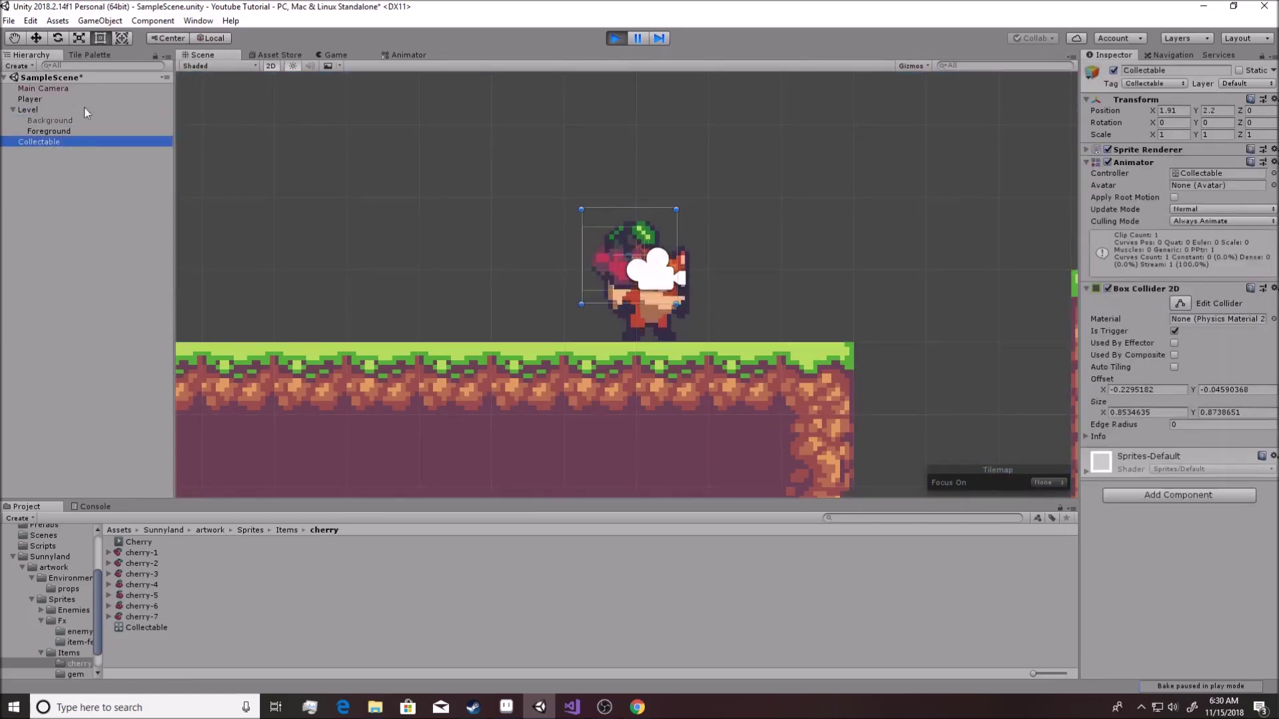
{"action": "left_click", "coordinate": [632, 248]}
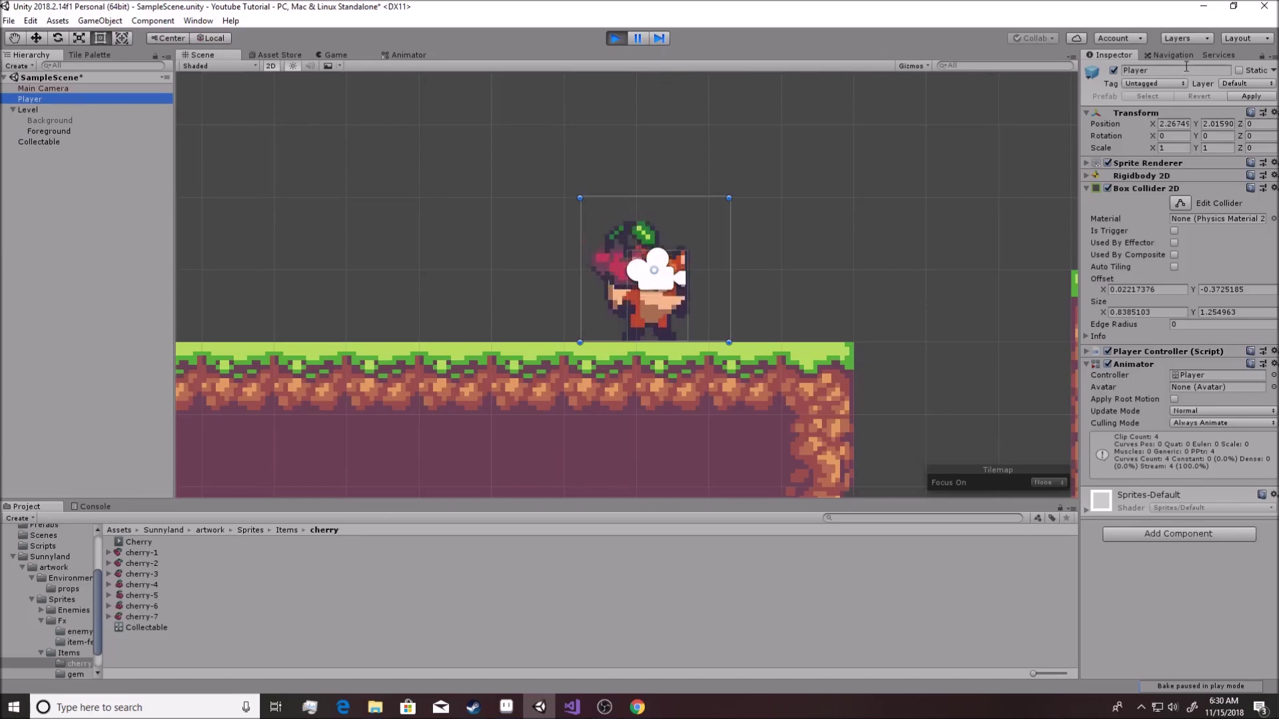
{"action": "left_click", "coordinate": [615, 38]}
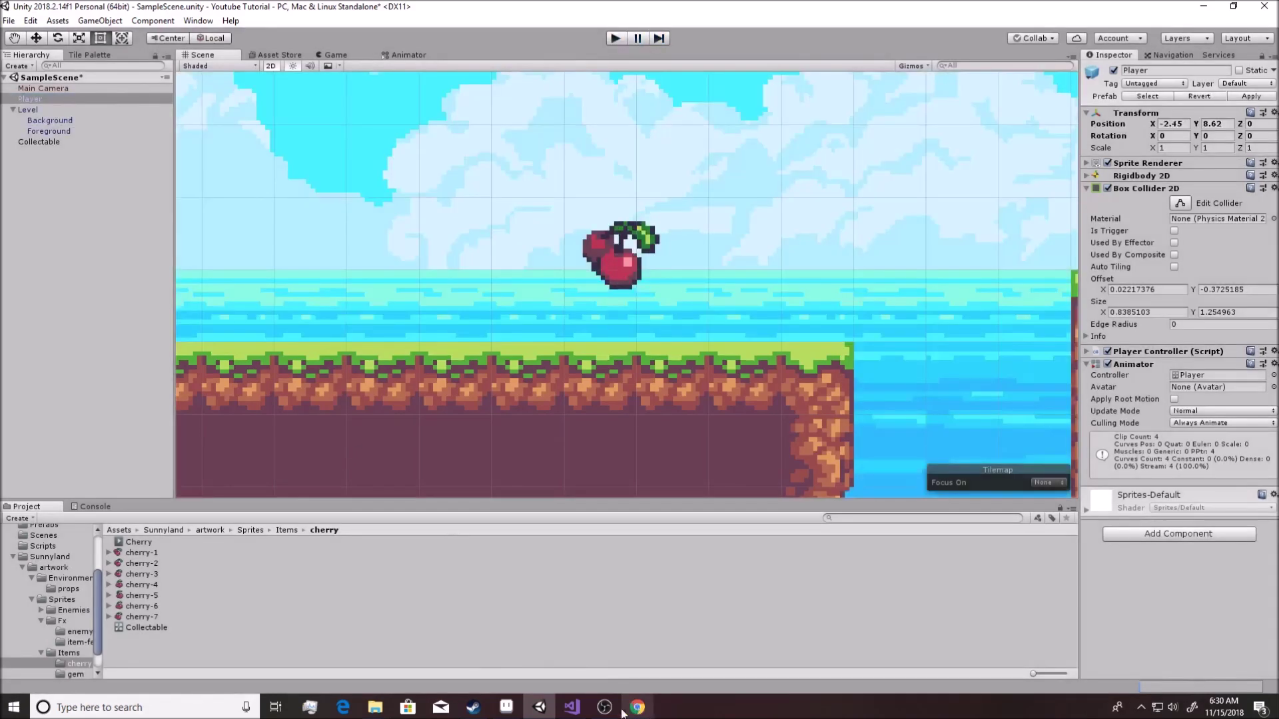
Switch to Visual Studio and begin an if statement on collision.tag inside OnTriggerEnter2D
{"action": "mouse_move", "coordinate": [571, 712]}
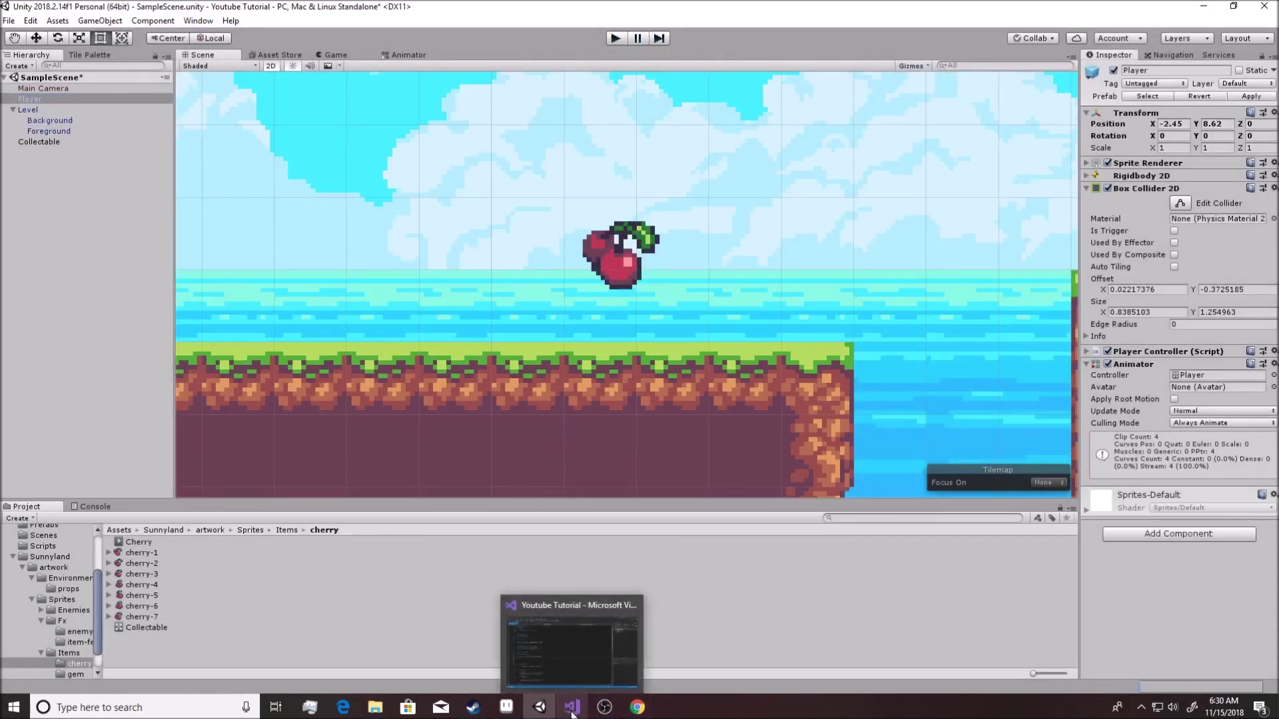
{"action": "left_click", "coordinate": [572, 710]}
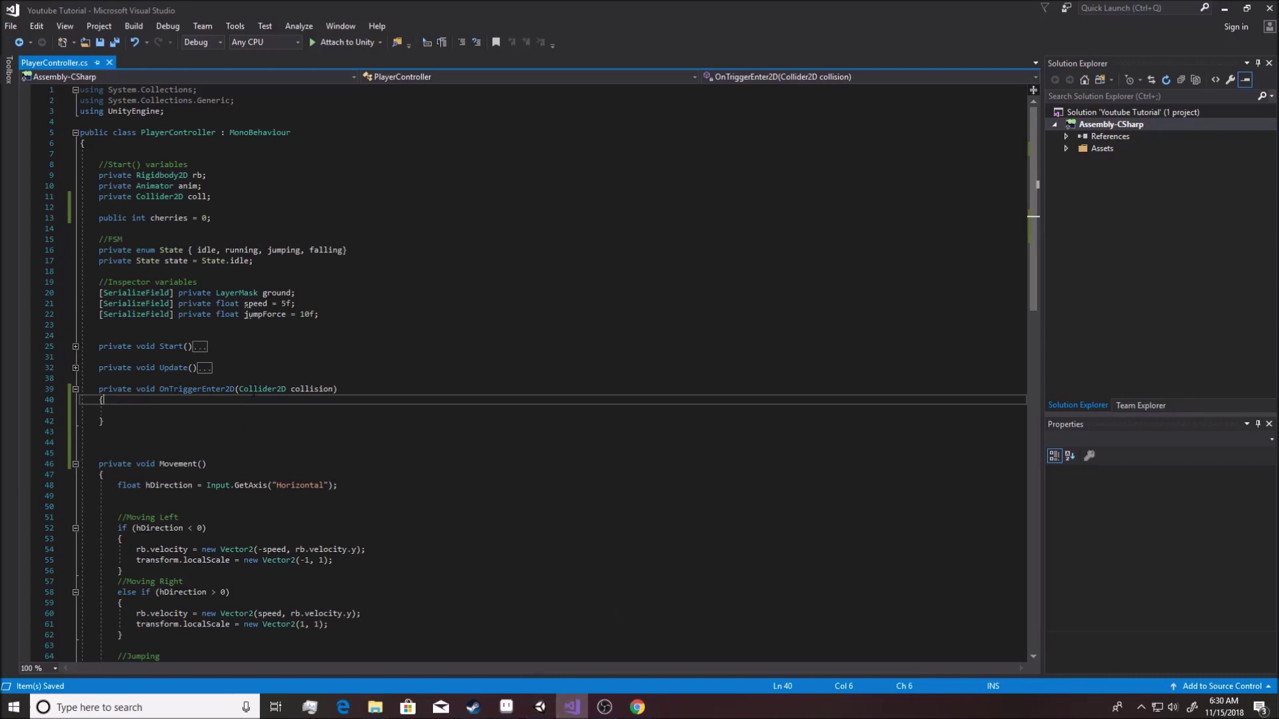
{"action": "left_click", "coordinate": [81, 410]}
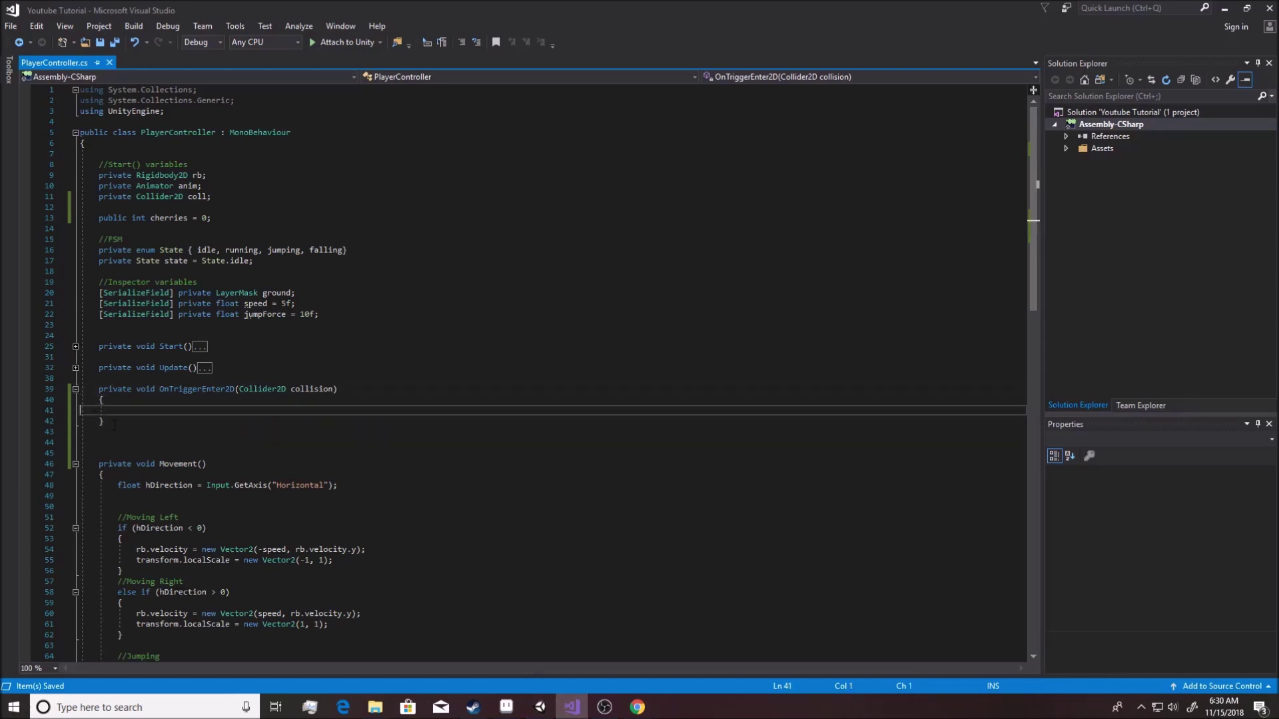
{"action": "key", "text": "Tab"}
{"action": "type", "text": "if"}
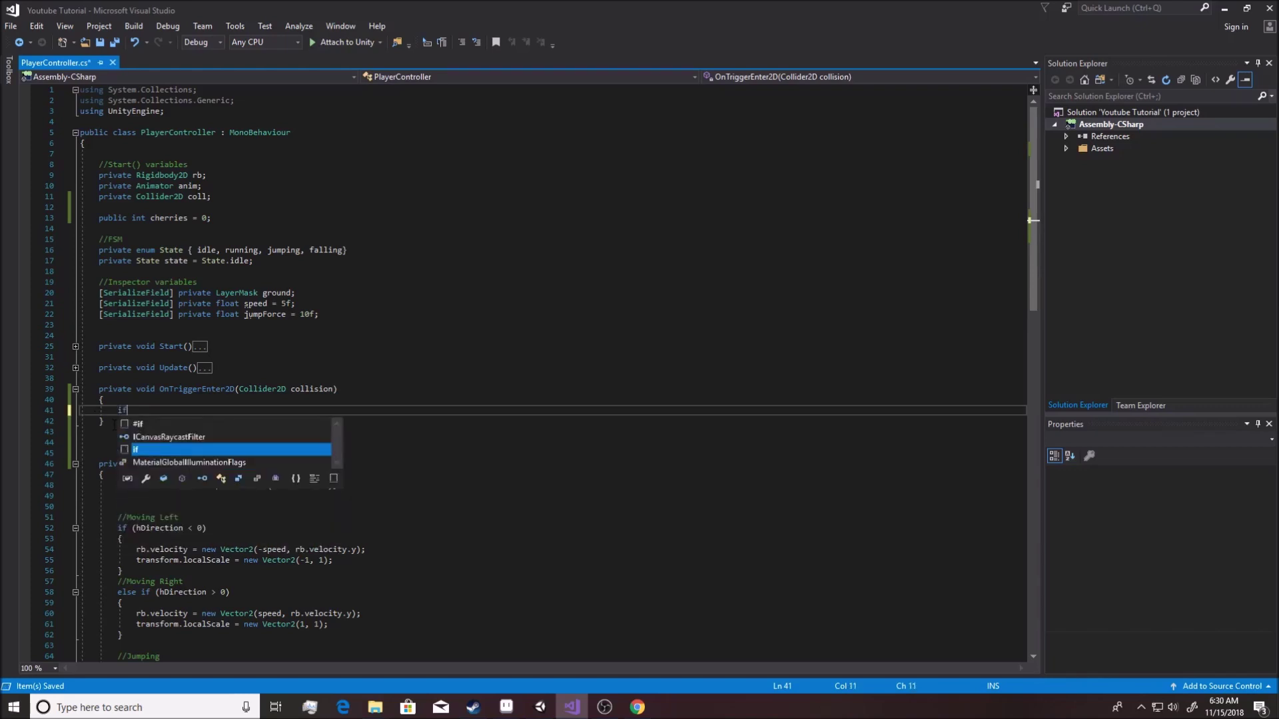
{"action": "type", "text": "(collision.tag"}
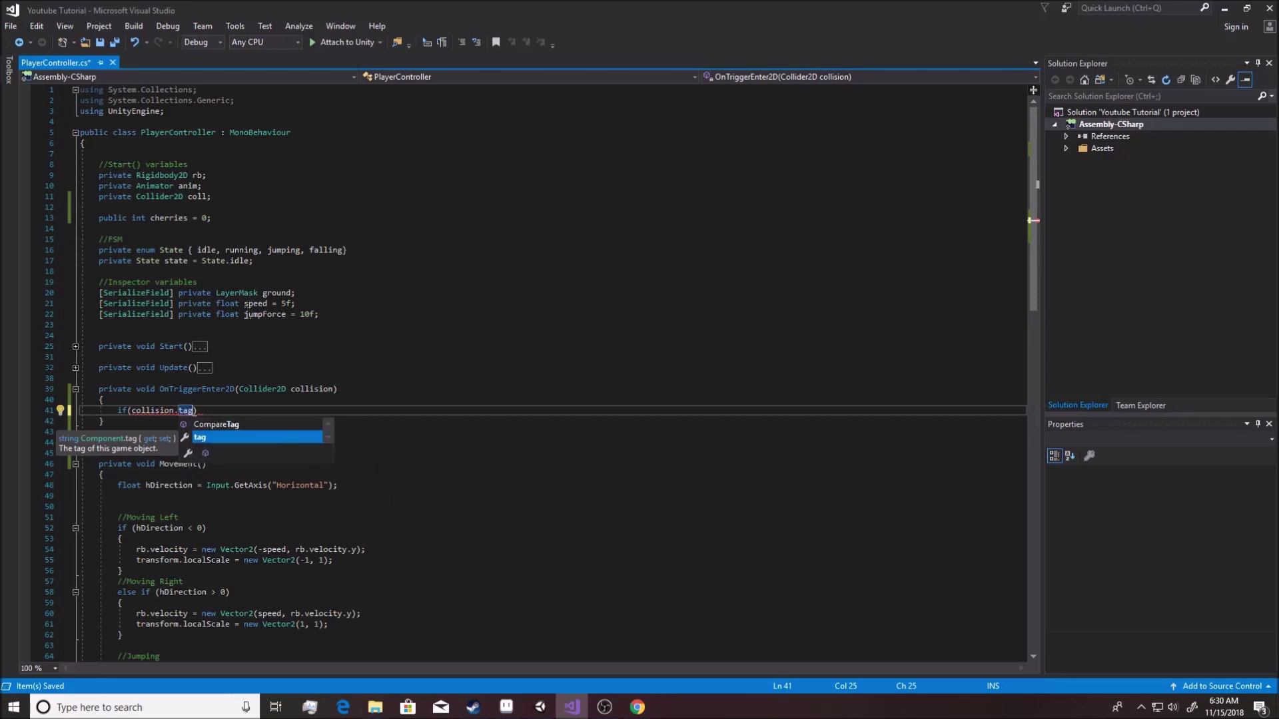
Complete the condition as collision.tag == "Collectable" and check it against the cherry's tag in Unity
{"action": "type", "text": "="}
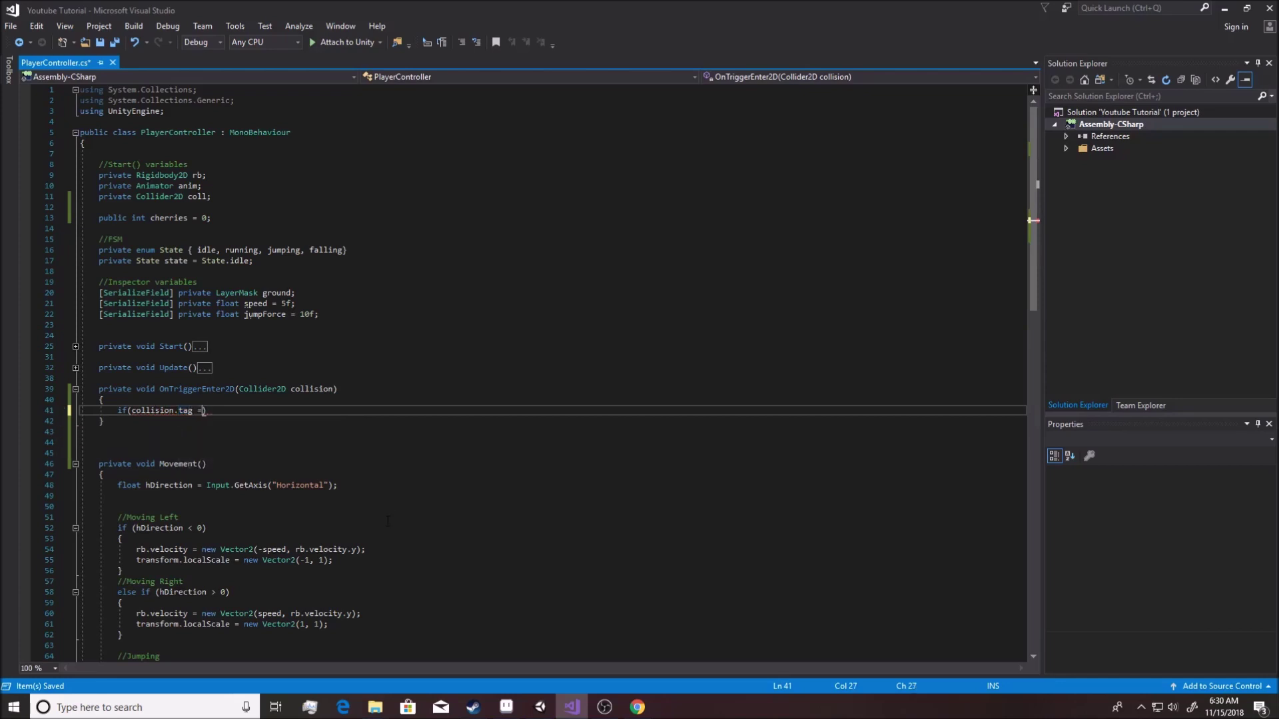
{"action": "type", "text": "="}
{"action": "key", "text": "BackSpace"}
{"action": "key", "text": "BackSpace"}
{"action": "key", "text": "BackSpace"}
{"action": "type", "text": "<"}
{"action": "type", "text": ">"}
{"action": "type", "text": "== "}
{"action": "type", "text": "\"\""}
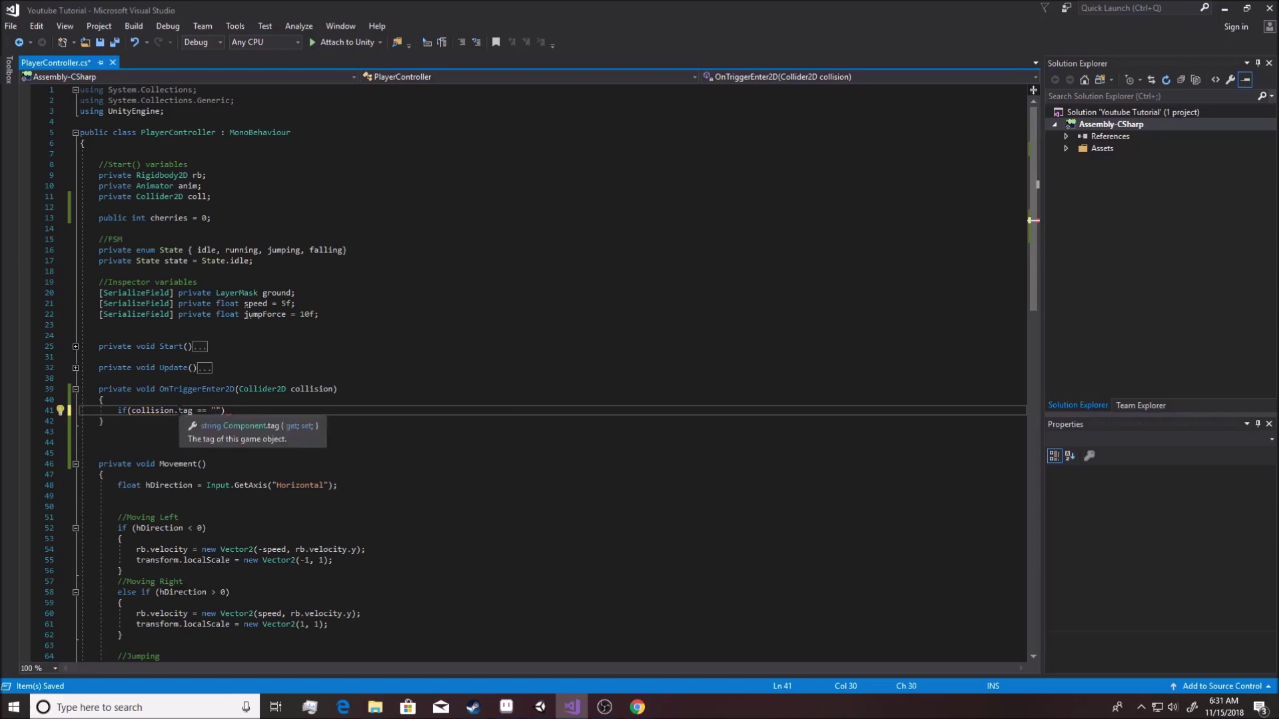
{"action": "type", "text": "Collectable"}
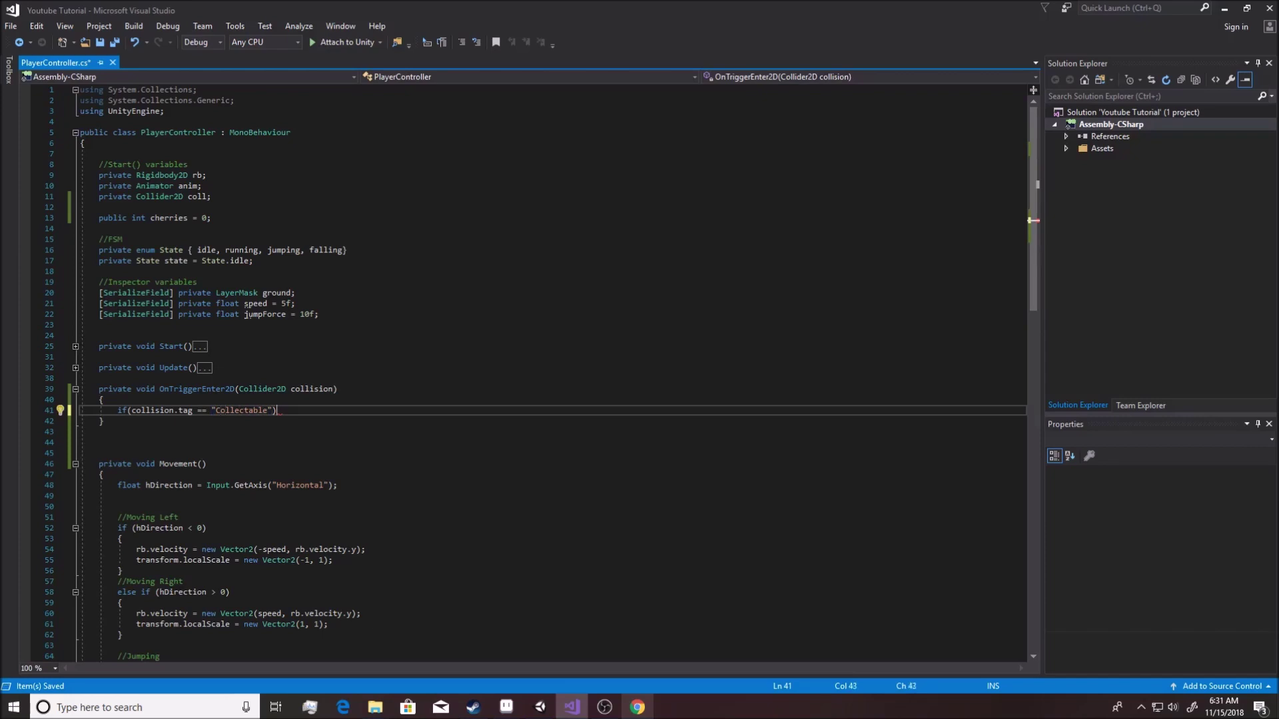
{"action": "left_click", "coordinate": [540, 707]}
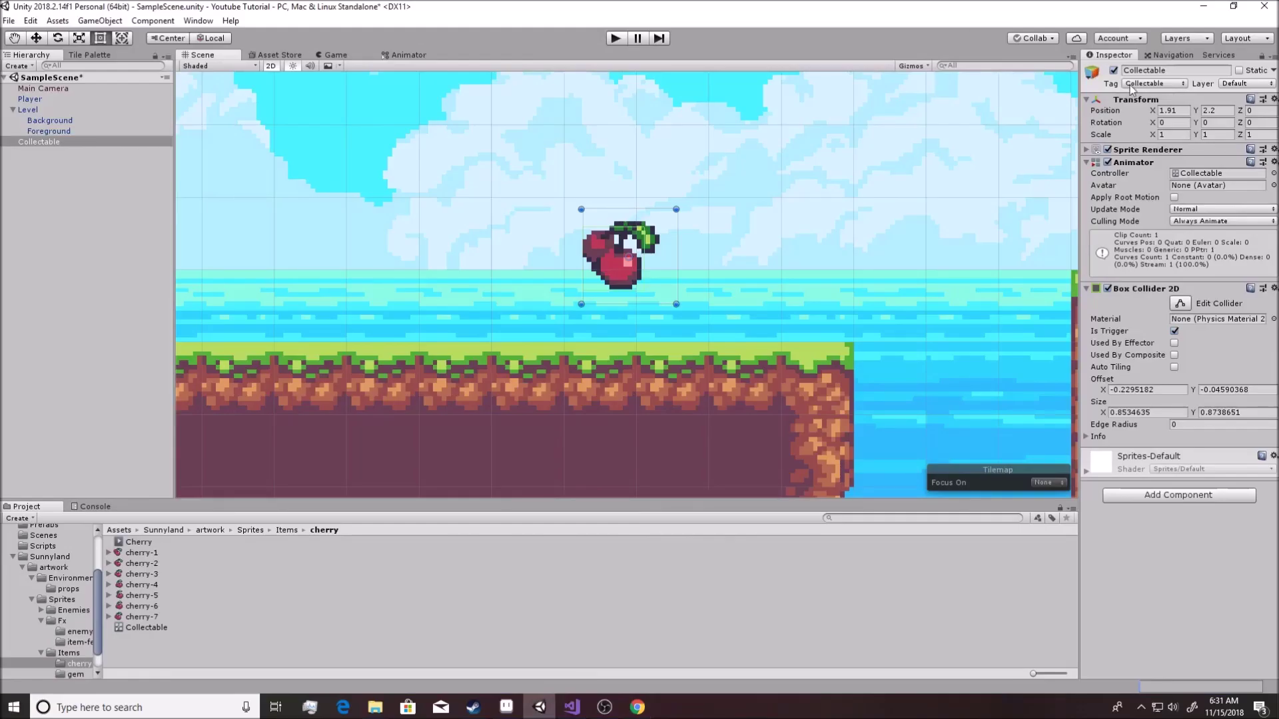
{"action": "key", "text": "alt+Tab"}
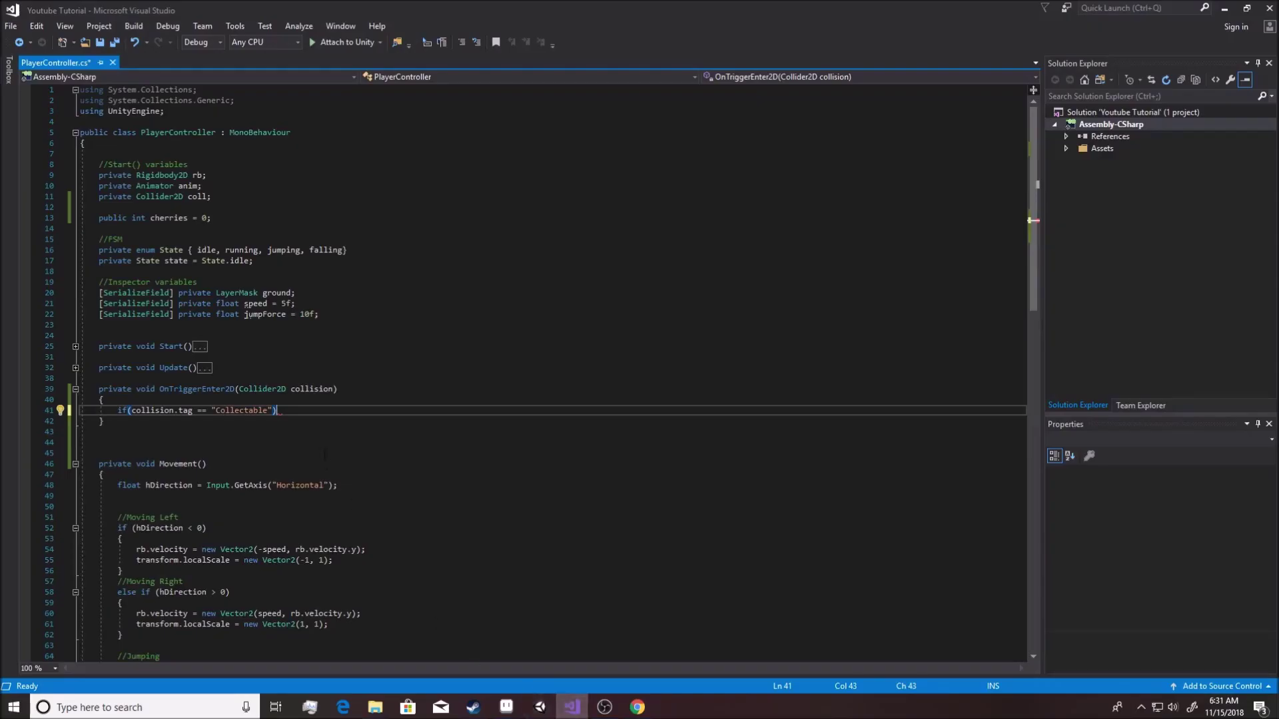
Add a braced body to the if statement containing a Destroy(collision.gameObject) call
{"action": "key", "text": "Return"}
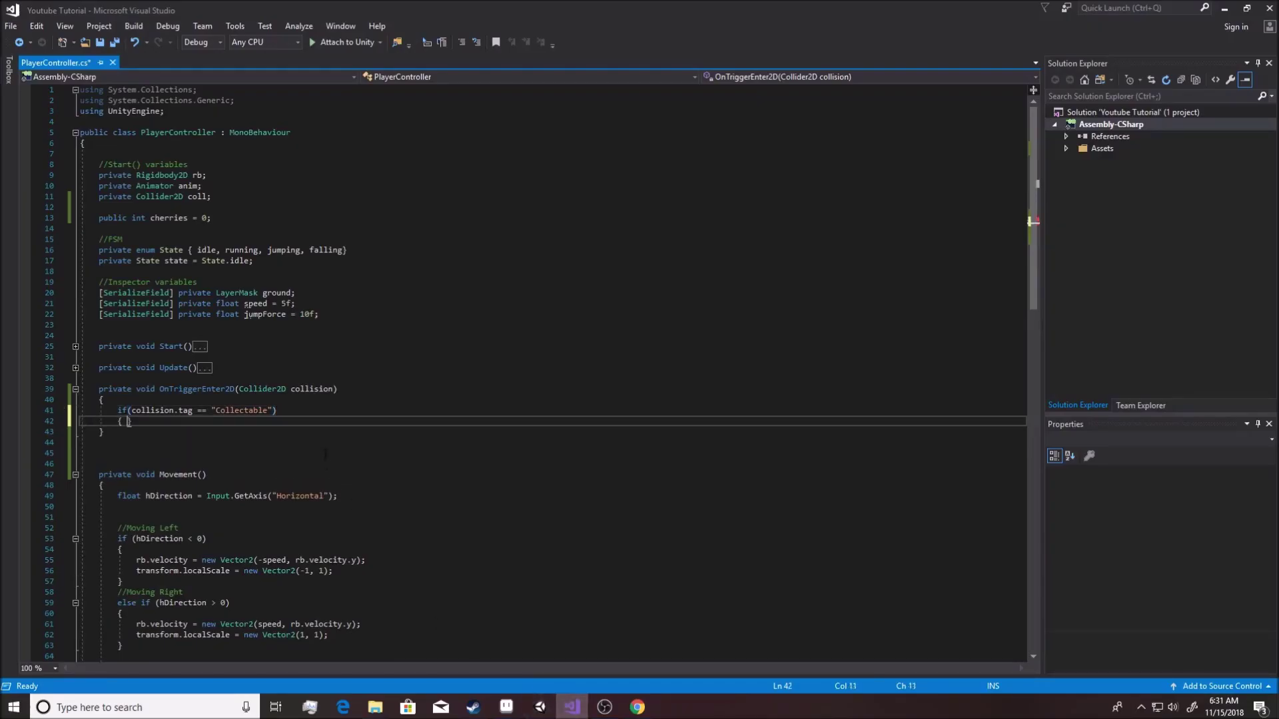
{"action": "type", "text": "{"}
{"action": "key", "text": "Return"}
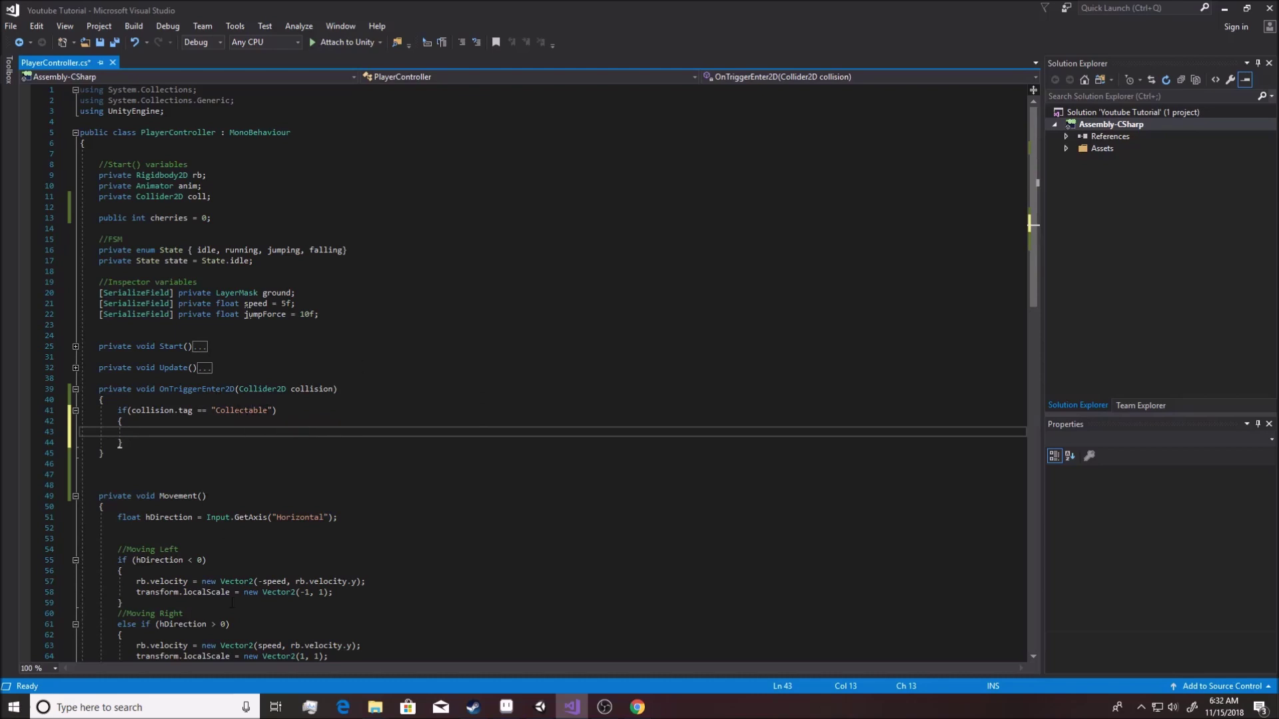
{"action": "type", "text": "Destroy"}
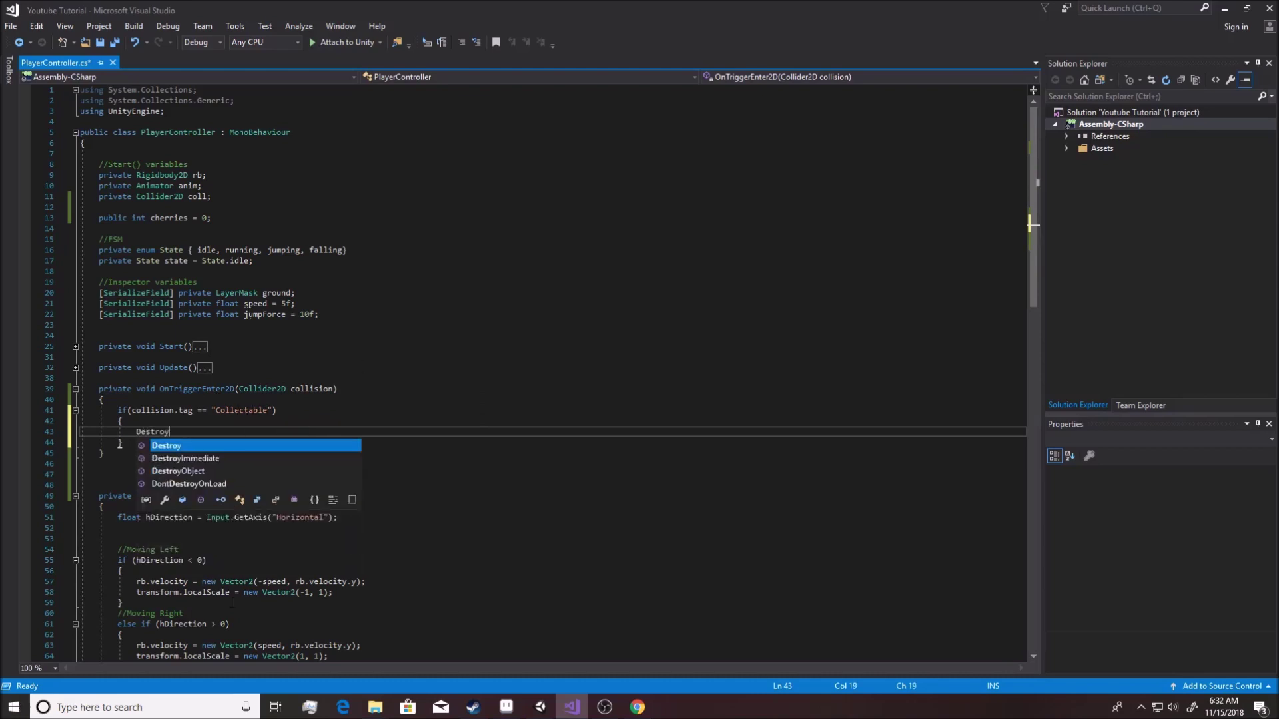
{"action": "type", "text": "("}
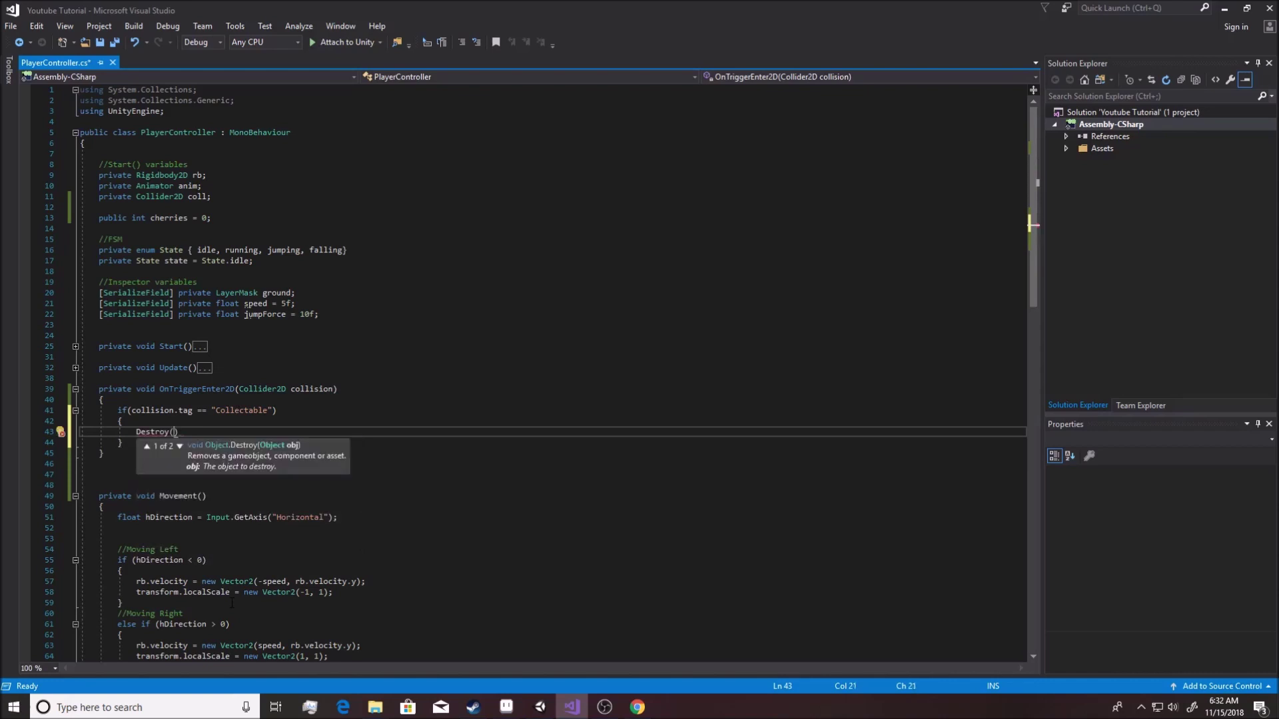
{"action": "type", "text": "collision."}
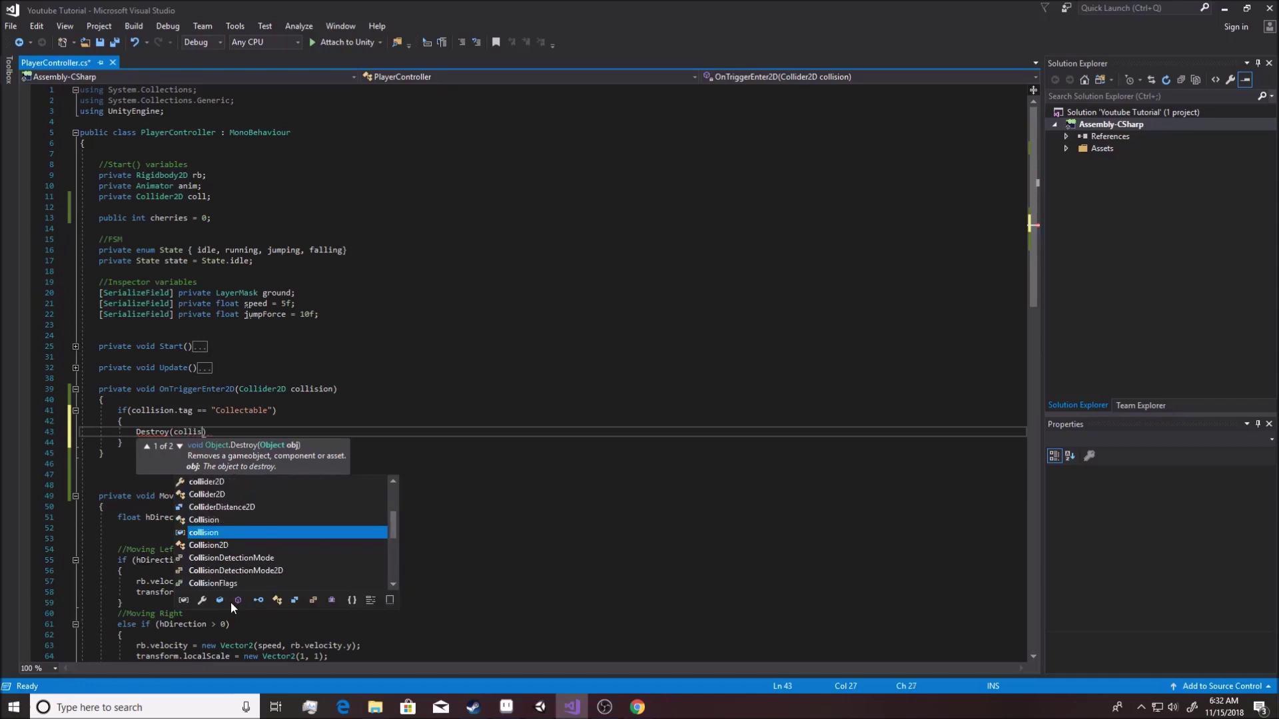
{"action": "type", "text": "gameObject"}
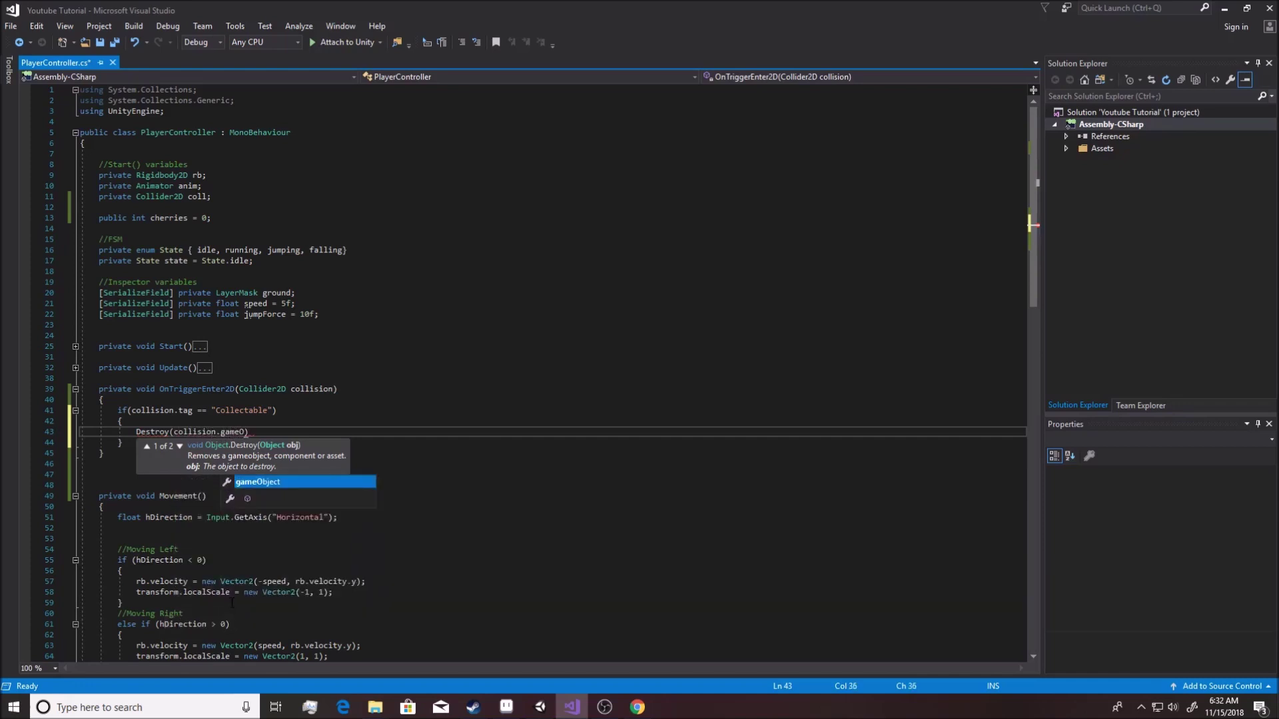
{"action": "type", "text": ")"}
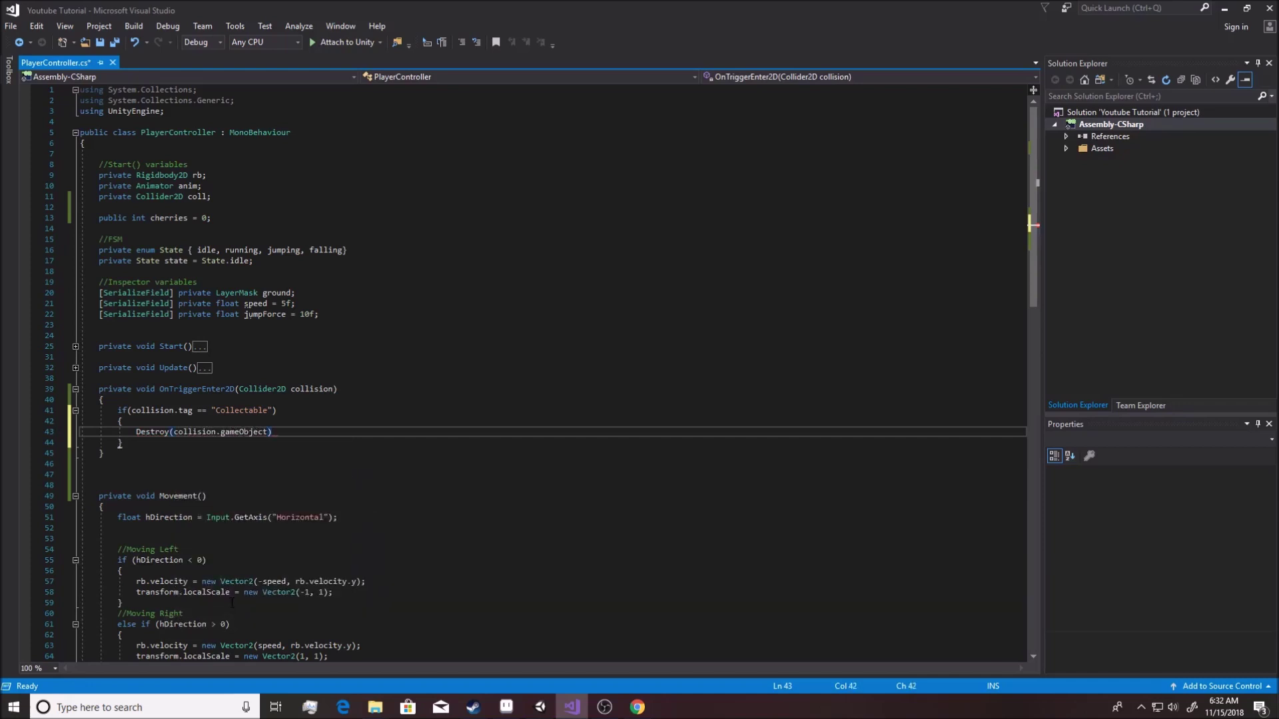
End the Destroy statement with a semicolon, add cherries += 1; below it, and save the script
{"action": "key", "text": "Return"}
{"action": "type", "text": "cherries"}
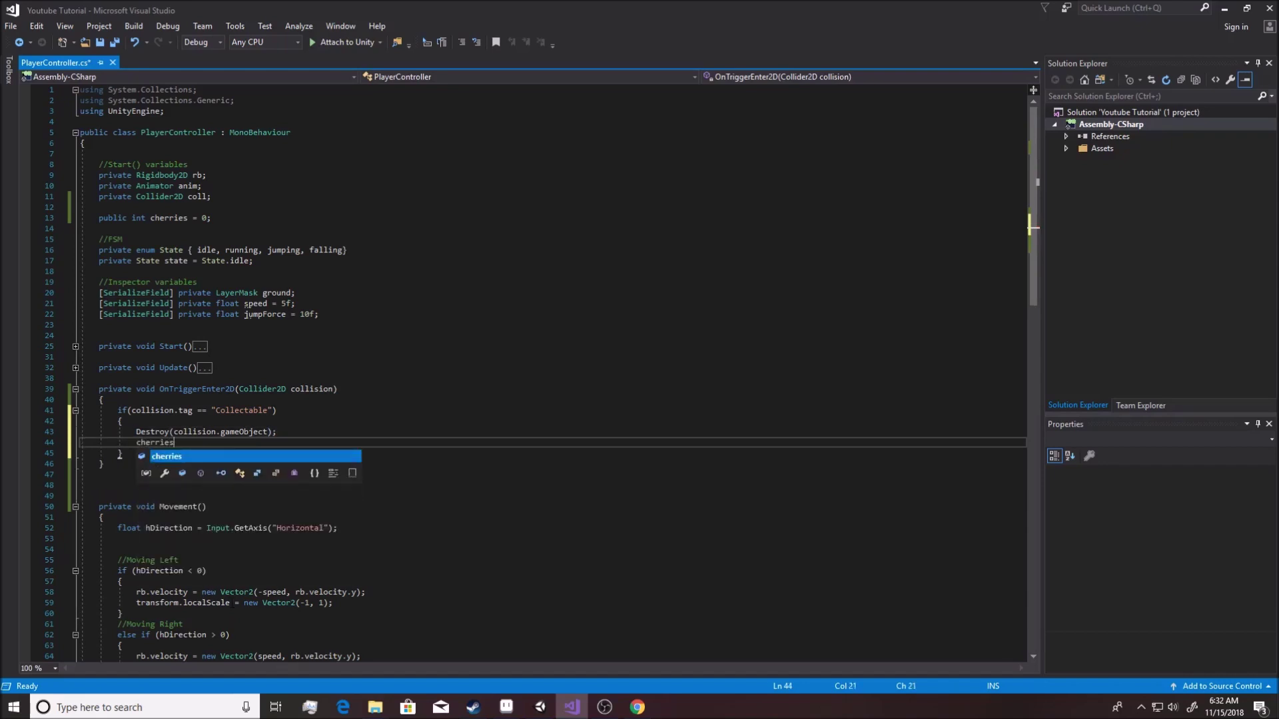
{"action": "type", "text": " += "}
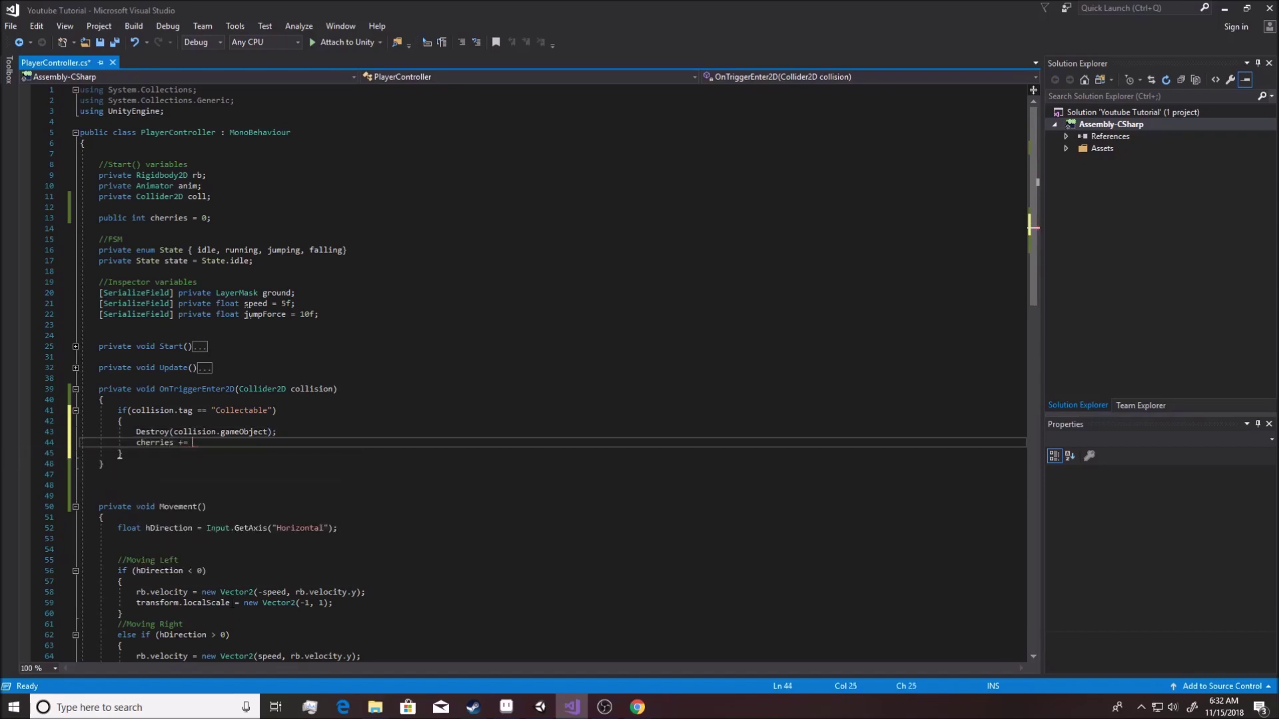
{"action": "type", "text": "1;"}
{"action": "key", "text": "ctrl+s"}
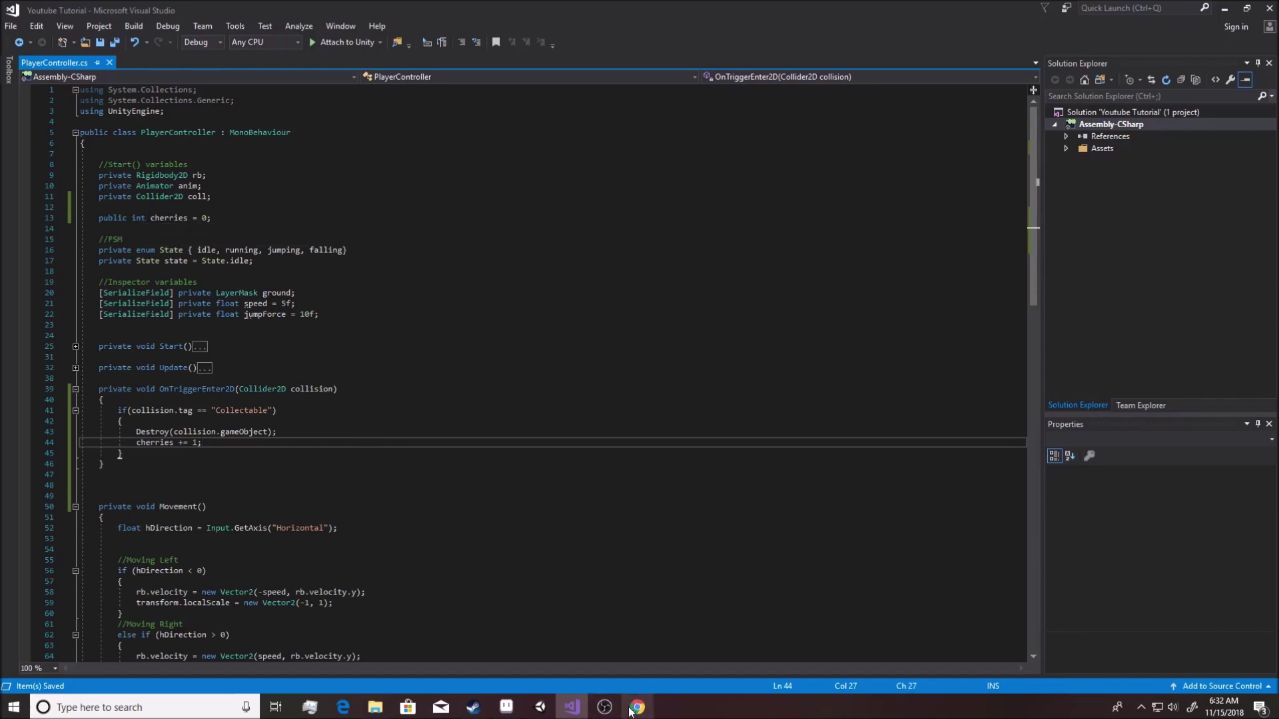
Switch to Unity and expand the Player's Player Controller script component to check its Cherries field
{"action": "left_click", "coordinate": [541, 707]}
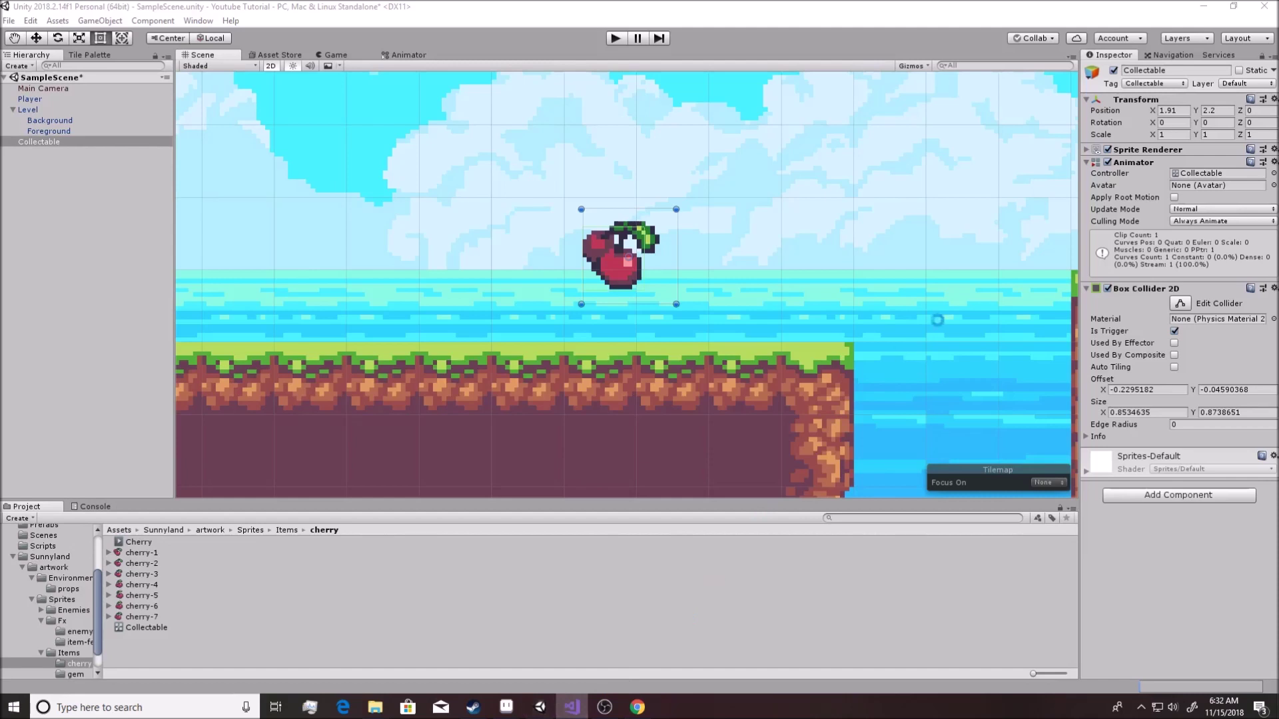
{"action": "left_click", "coordinate": [30, 99]}
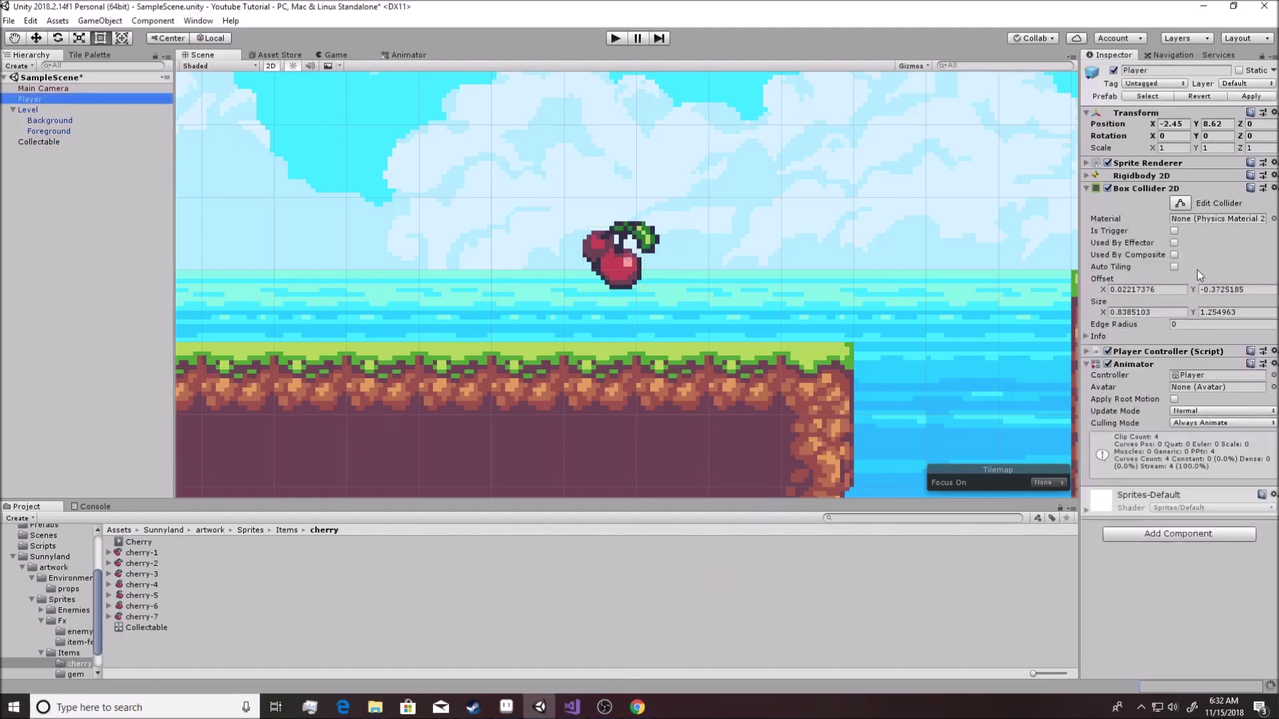
{"action": "left_click", "coordinate": [1086, 352]}
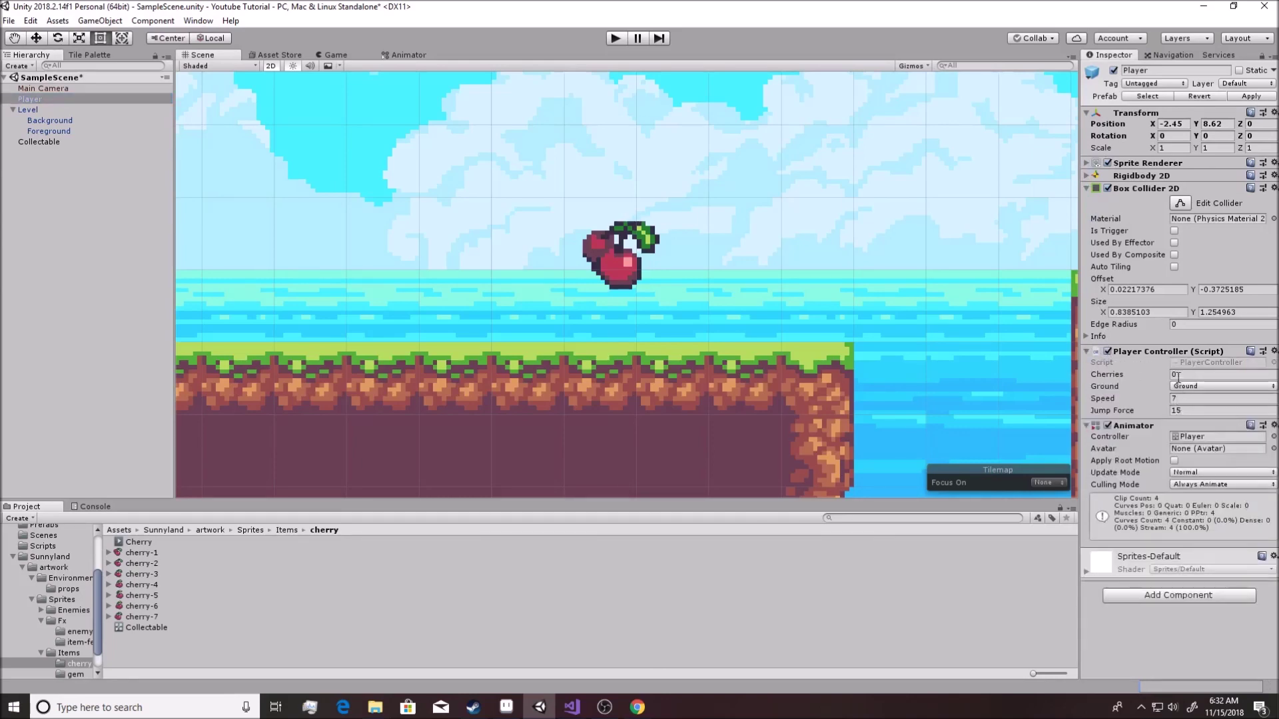
Save the Collectable cherry object as a prefab in the Assets > Prefabs folder
{"action": "scroll", "coordinate": [761, 325], "scroll_direction": "down", "scroll_amount": 6}
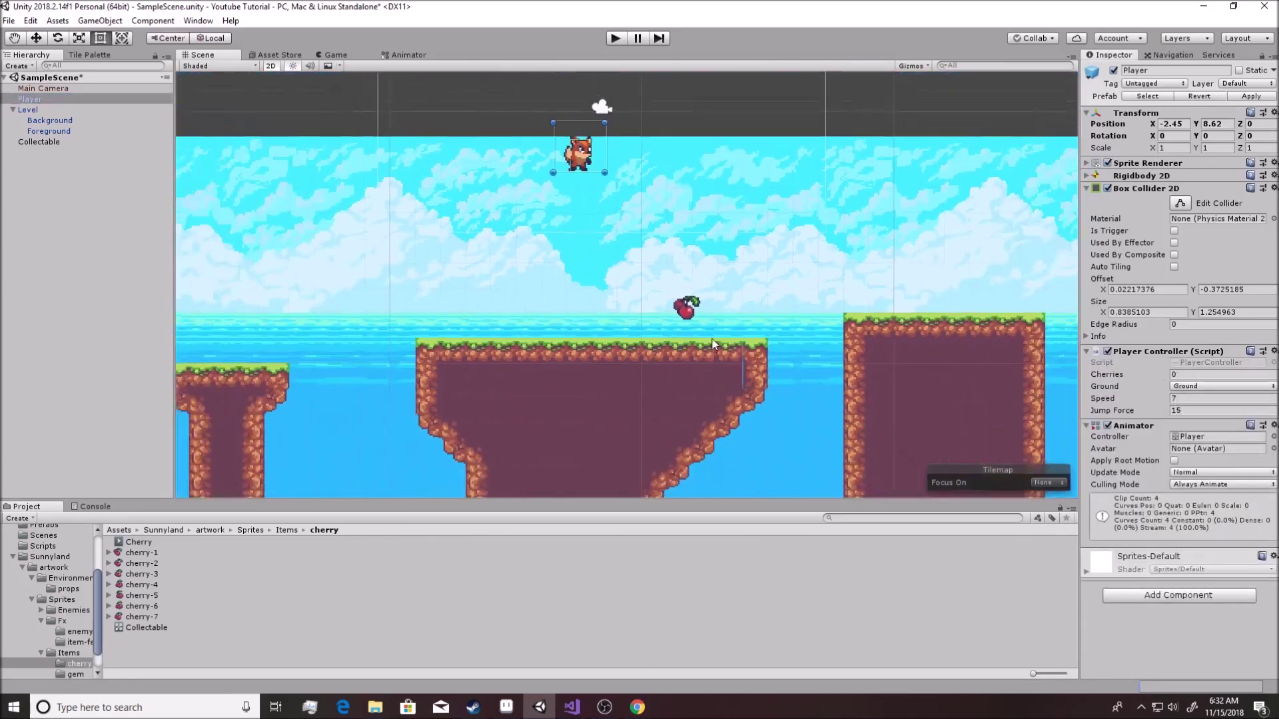
{"action": "left_click", "coordinate": [686, 308]}
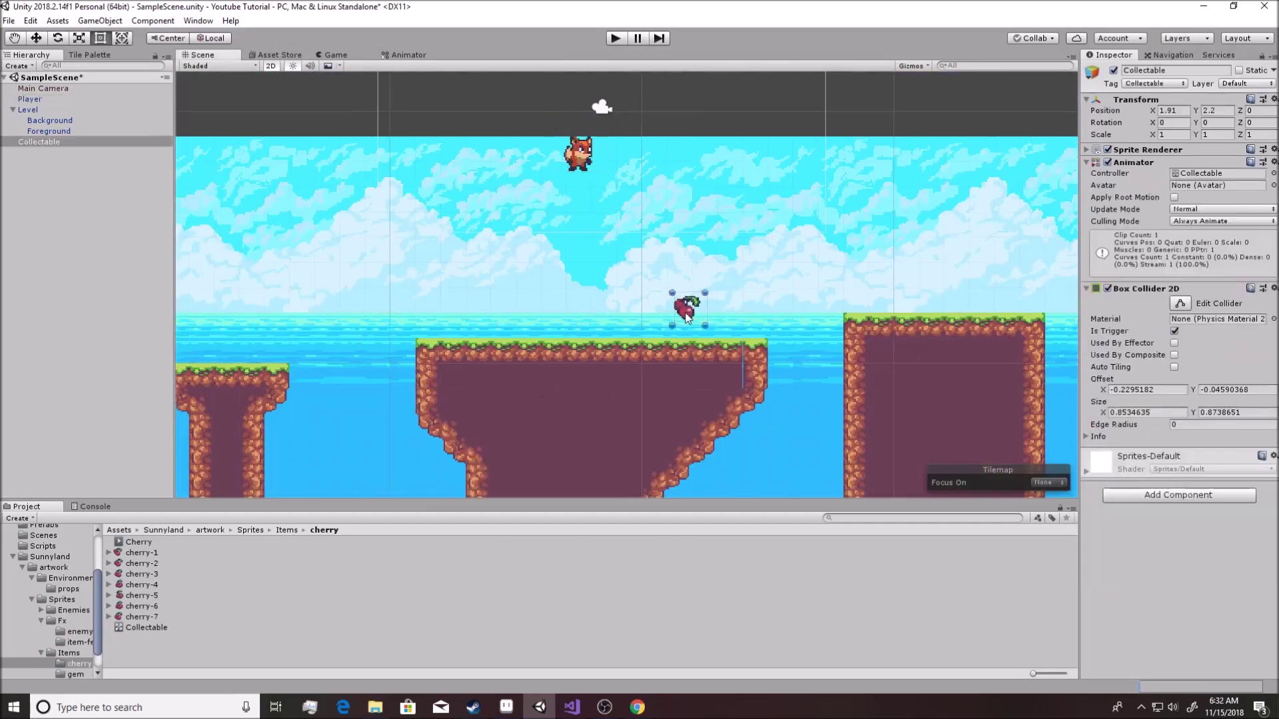
{"action": "left_click", "coordinate": [13, 556]}
{"action": "left_click", "coordinate": [44, 594]}
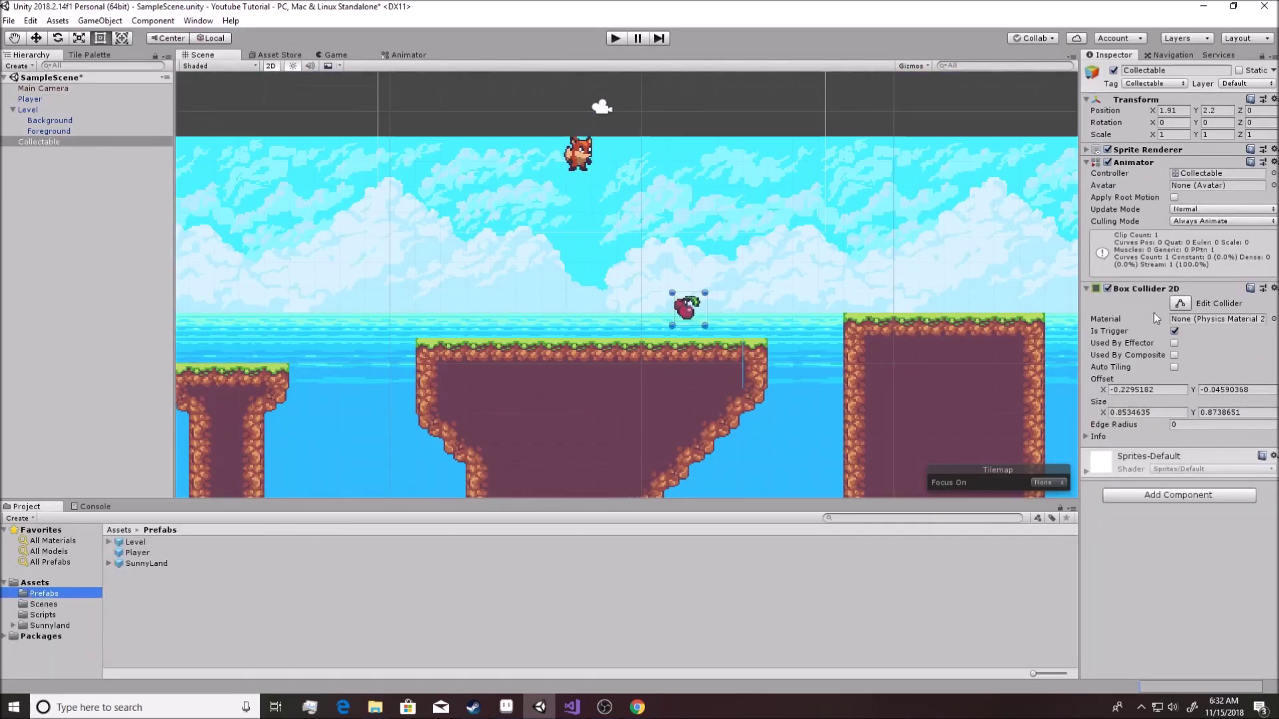
{"action": "left_click", "coordinate": [53, 141]}
Place a second Collectable instance beside the first cherry, above the middle platform's right end
{"action": "left_click_drag", "start_coordinate": [53, 141], "coordinate": [729, 311]}
{"action": "left_click_drag", "start_coordinate": [727, 318], "coordinate": [733, 327]}
{"action": "left_click", "coordinate": [693, 315]}
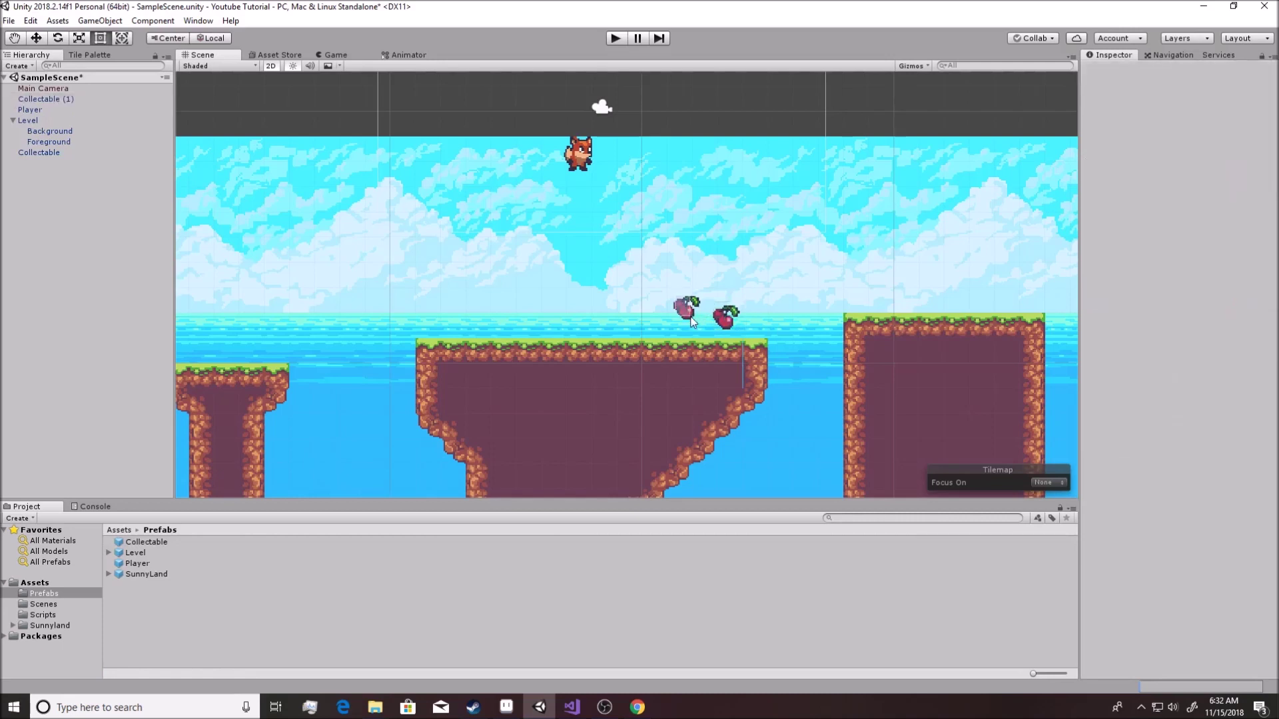
Lower the original Collectable cherry to about X 1.94, Y 1.83, level with the second cherry on the middle platform
{"action": "left_click", "coordinate": [683, 311]}
{"action": "left_click_drag", "start_coordinate": [680, 311], "coordinate": [689, 325]}
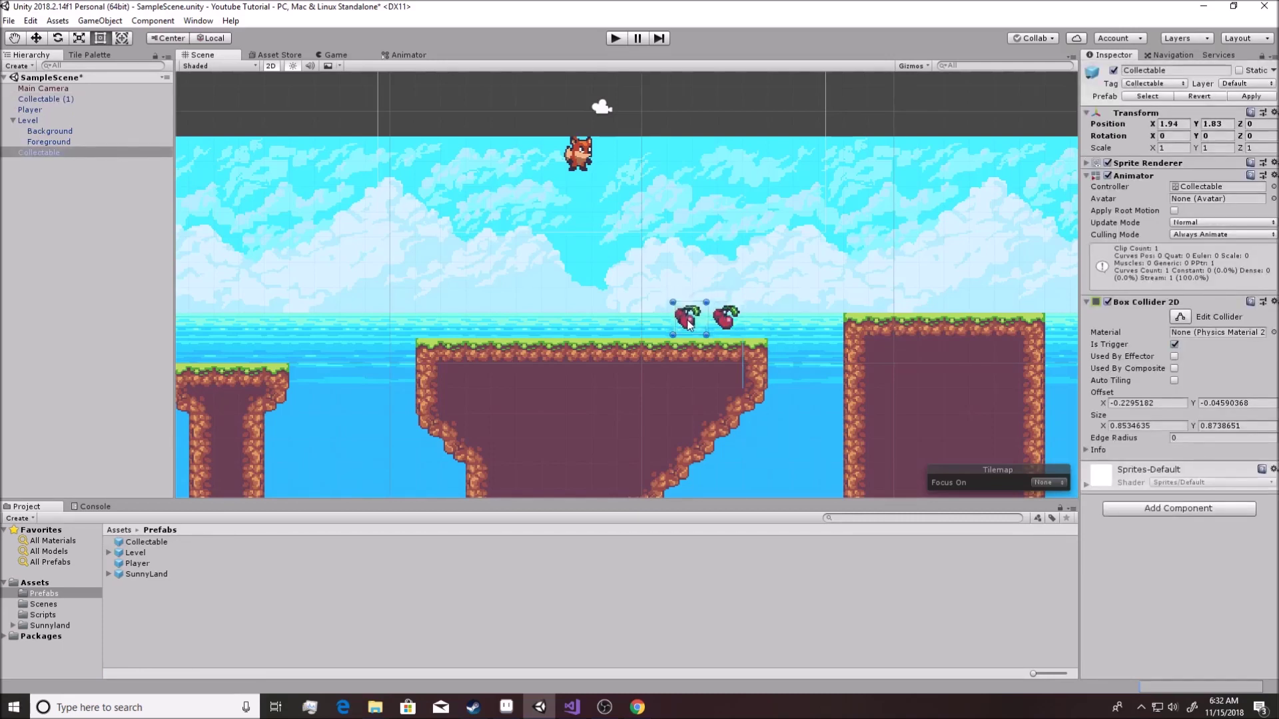
{"action": "left_click", "coordinate": [726, 319]}
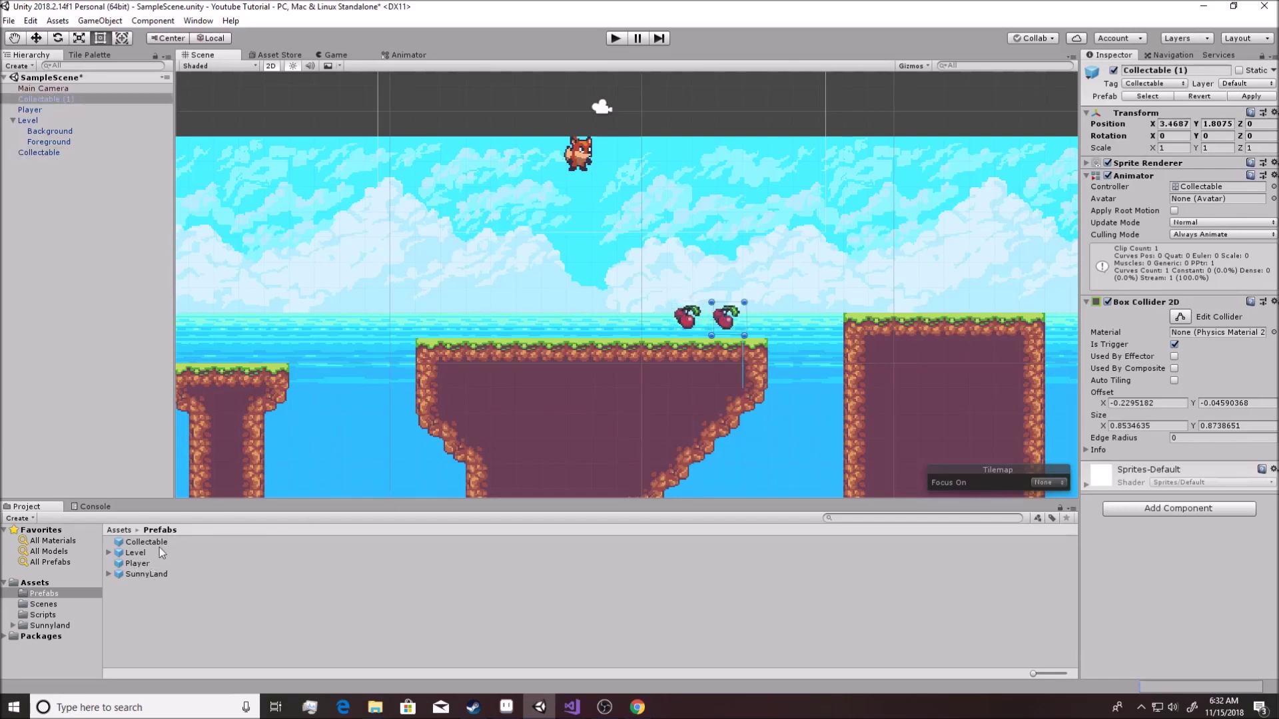
Place a Collectable prefab instance above the tall platform and duplicate it to form a row of four spaced cherries
{"action": "left_click_drag", "start_coordinate": [147, 543], "coordinate": [908, 293]}
{"action": "key", "text": "ctrl+d"}
{"action": "key", "text": "ctrl+d"}
{"action": "left_click_drag", "start_coordinate": [907, 293], "coordinate": [1012, 293]}
{"action": "key", "text": "ctrl+d"}
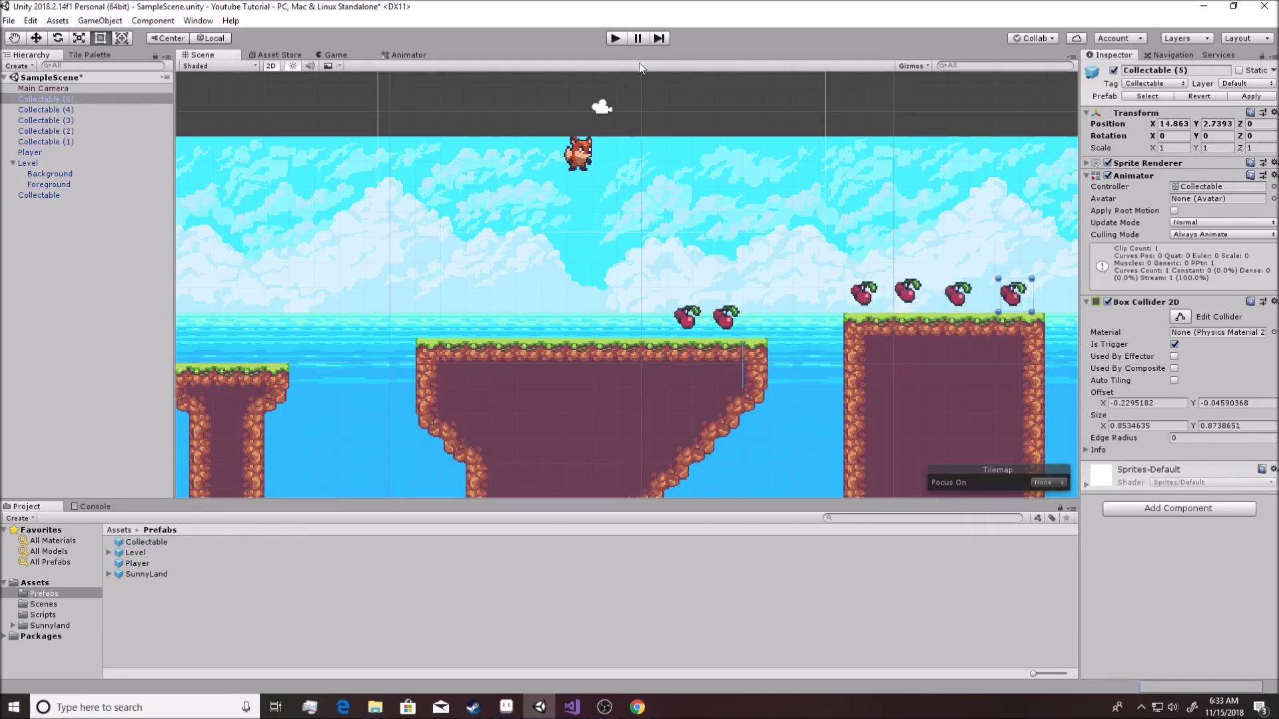
Play-test the scene with the Player selected, collecting all the cherries on both platforms while watching the Cherries field
{"action": "left_click", "coordinate": [611, 40]}
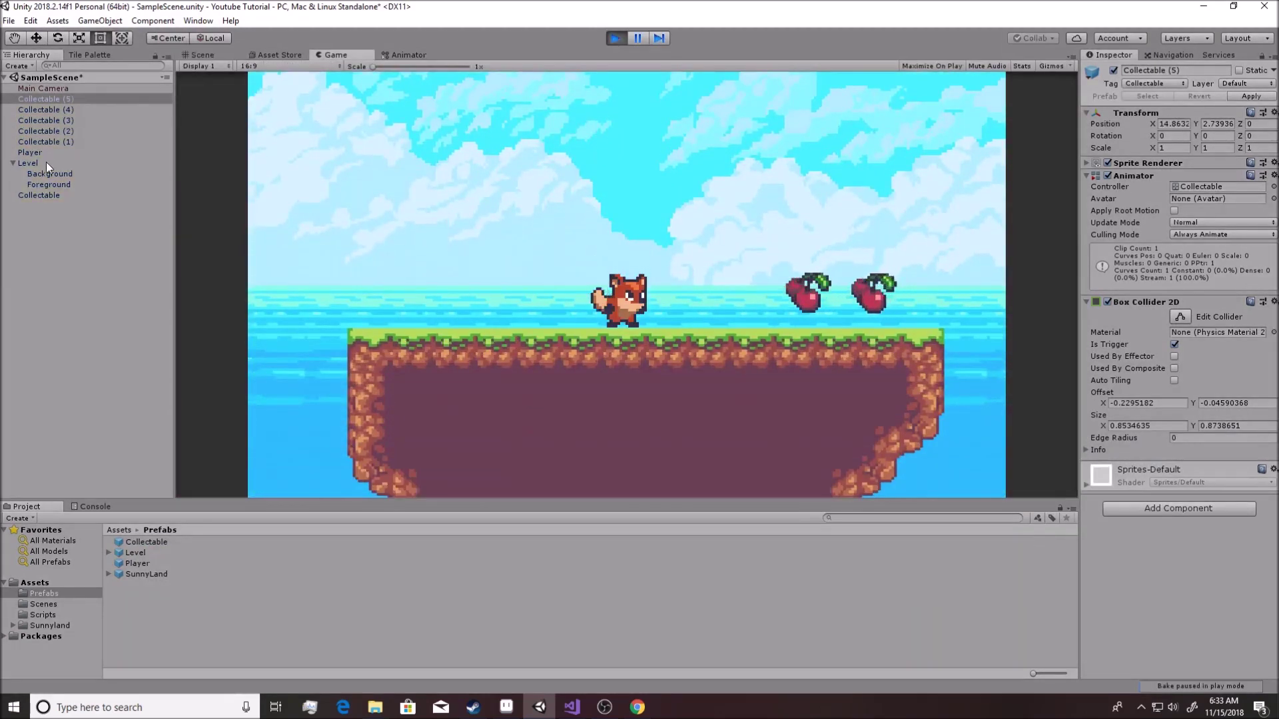
{"action": "left_click", "coordinate": [30, 153]}
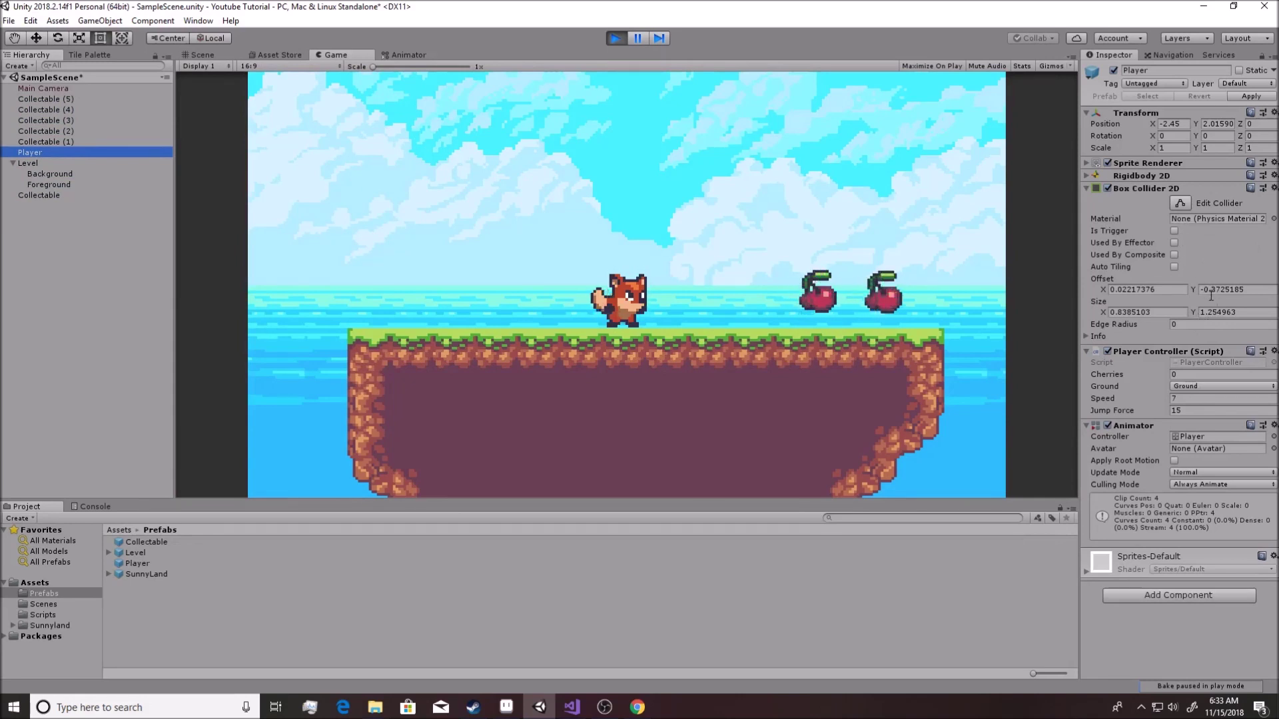
{"action": "left_click", "coordinate": [605, 322]}
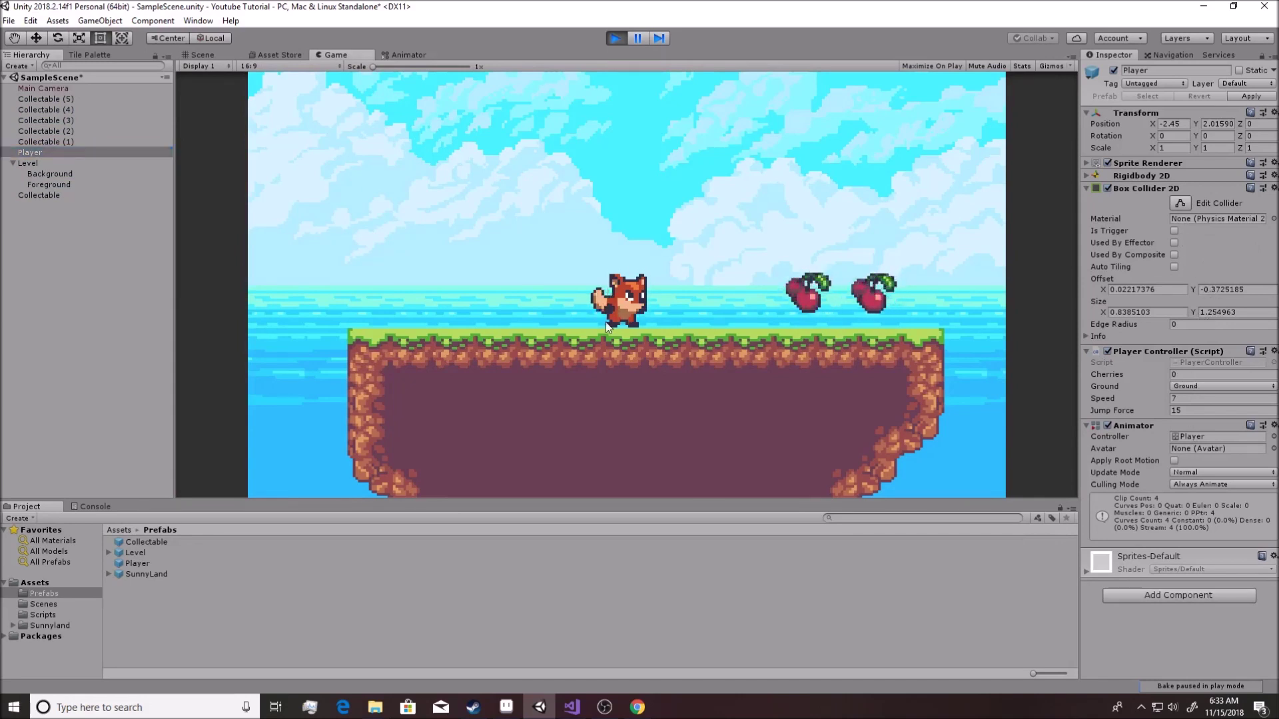
{"action": "key", "text": "Right"}
{"action": "key", "text": "Left"}
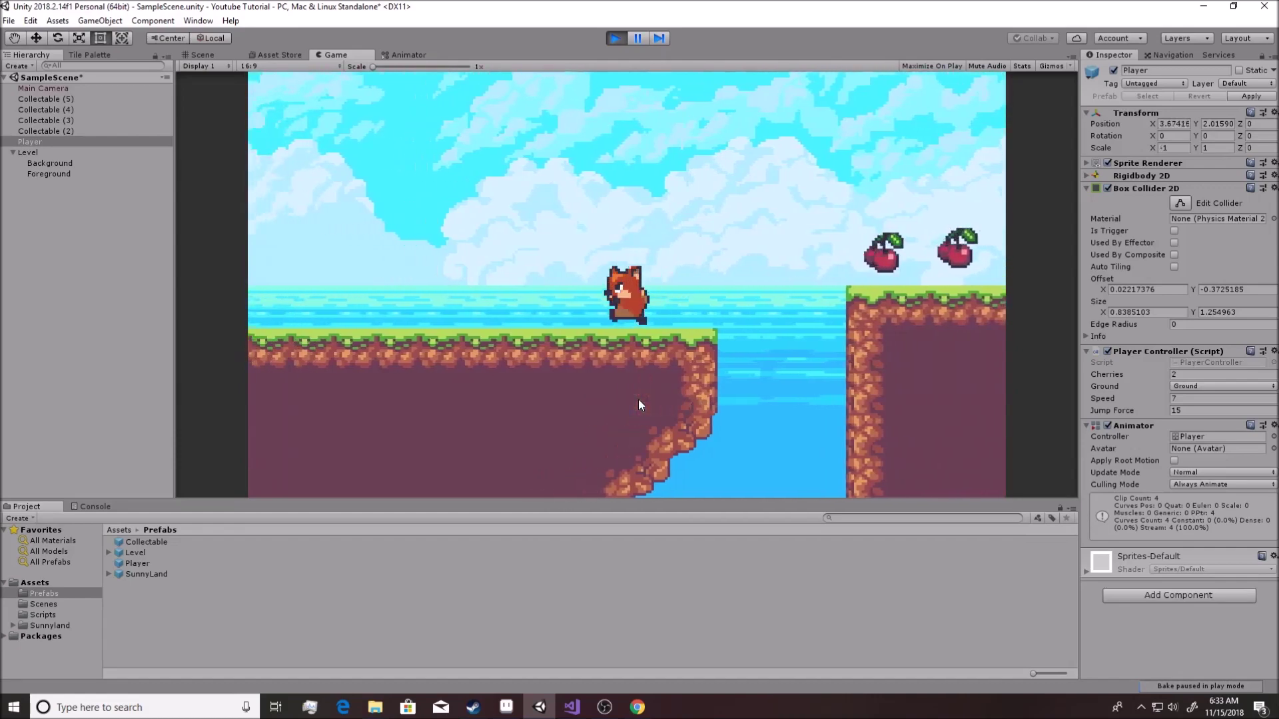
{"action": "key", "text": "Right"}
{"action": "key", "text": "space"}
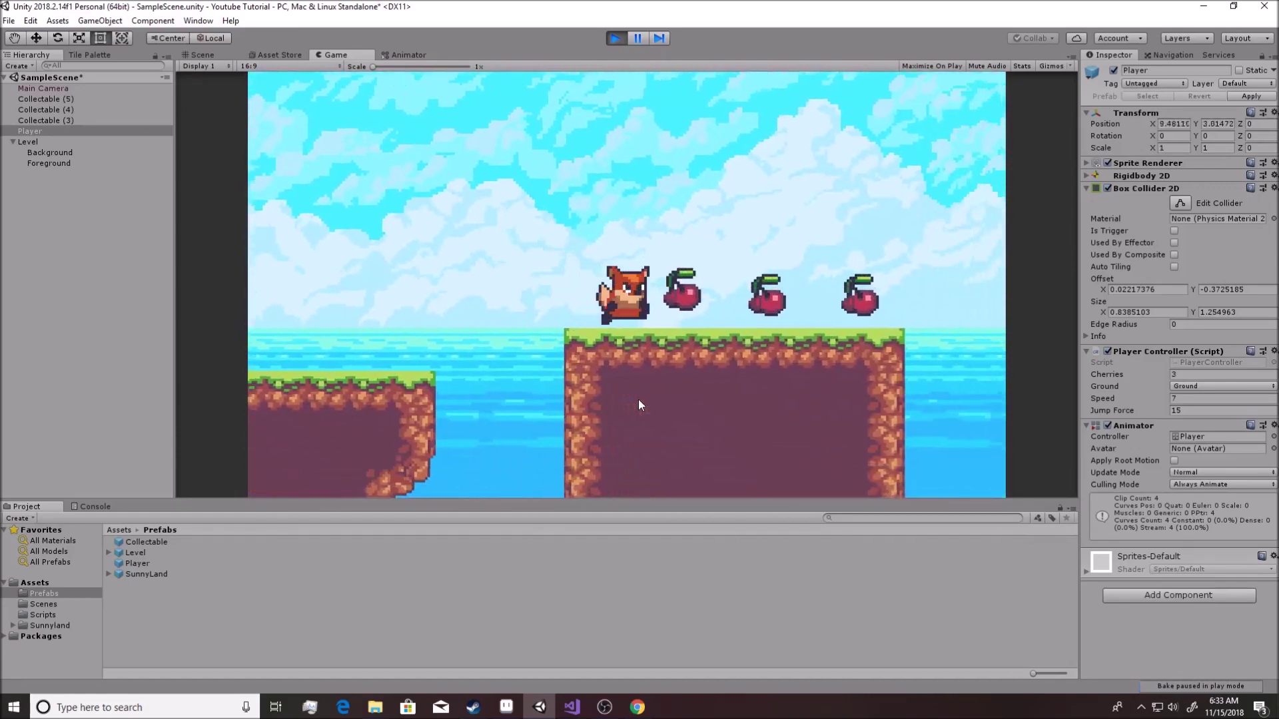
{"action": "key", "text": "space"}
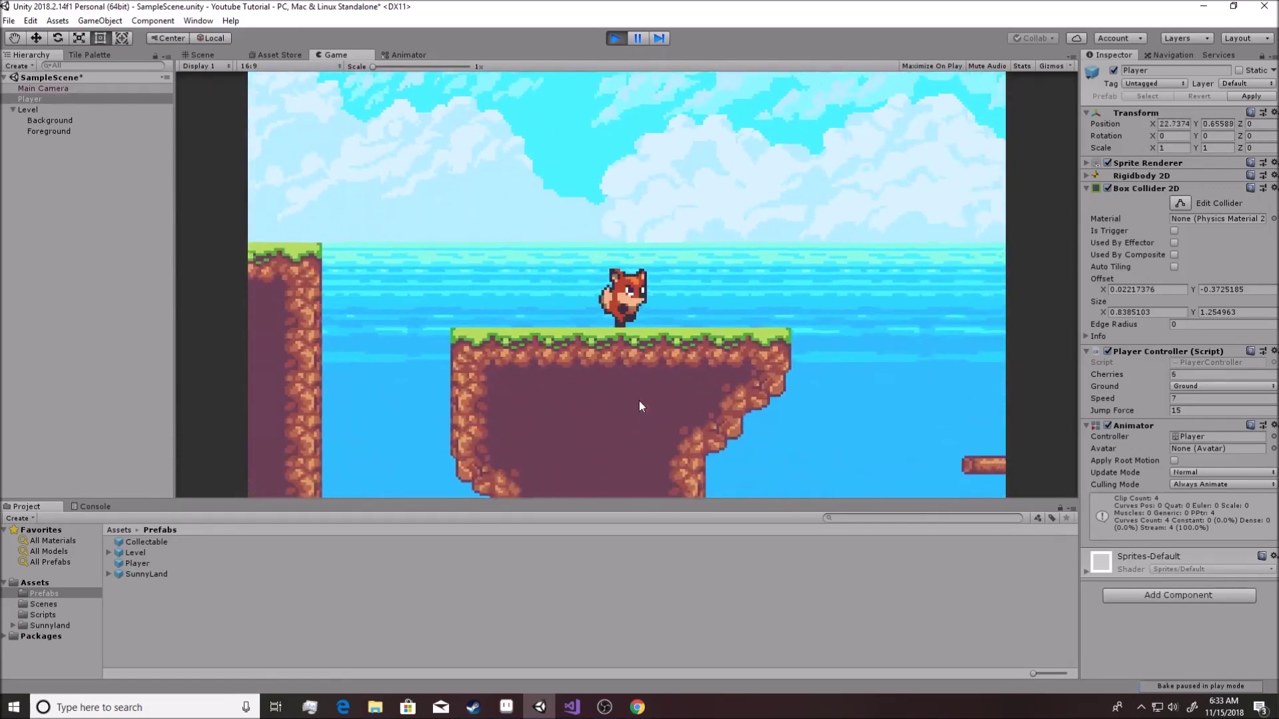
Run and jump the fox back and forth across the platforms to check its movement, and end the play test
{"action": "key", "text": "Left"}
{"action": "key", "text": "Left"}
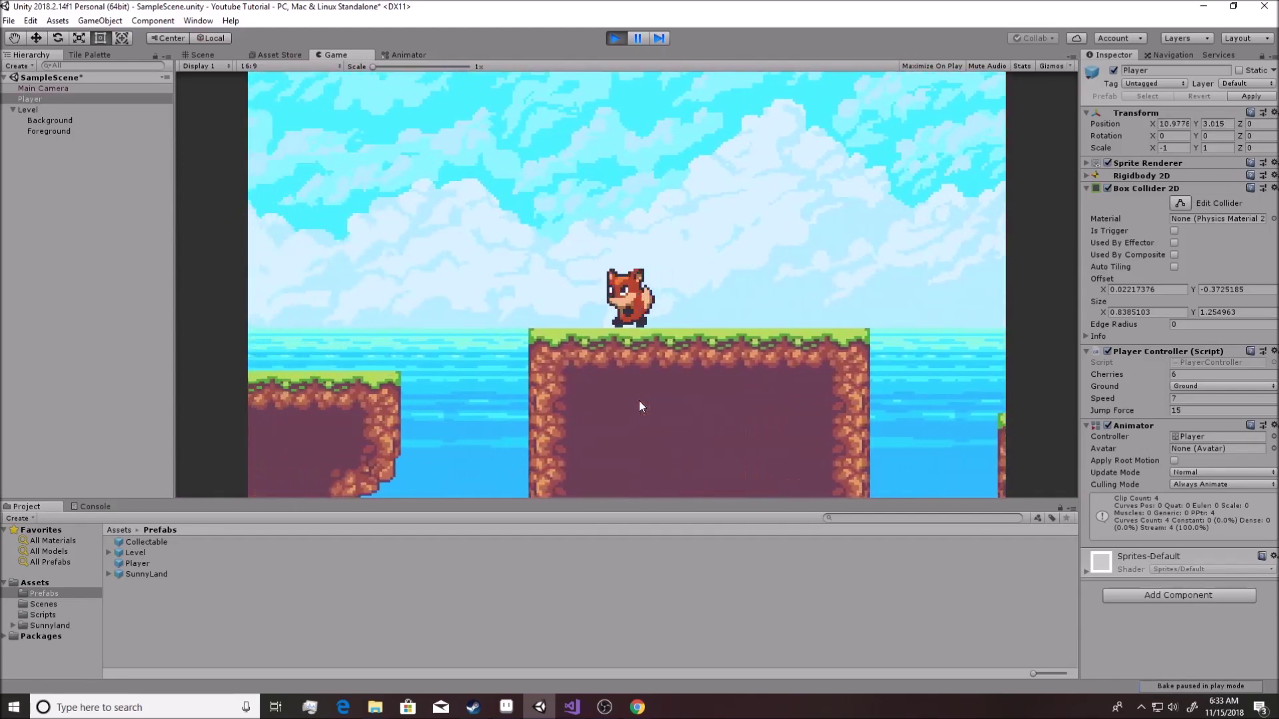
{"action": "key", "text": "space"}
{"action": "key", "text": "Left"}
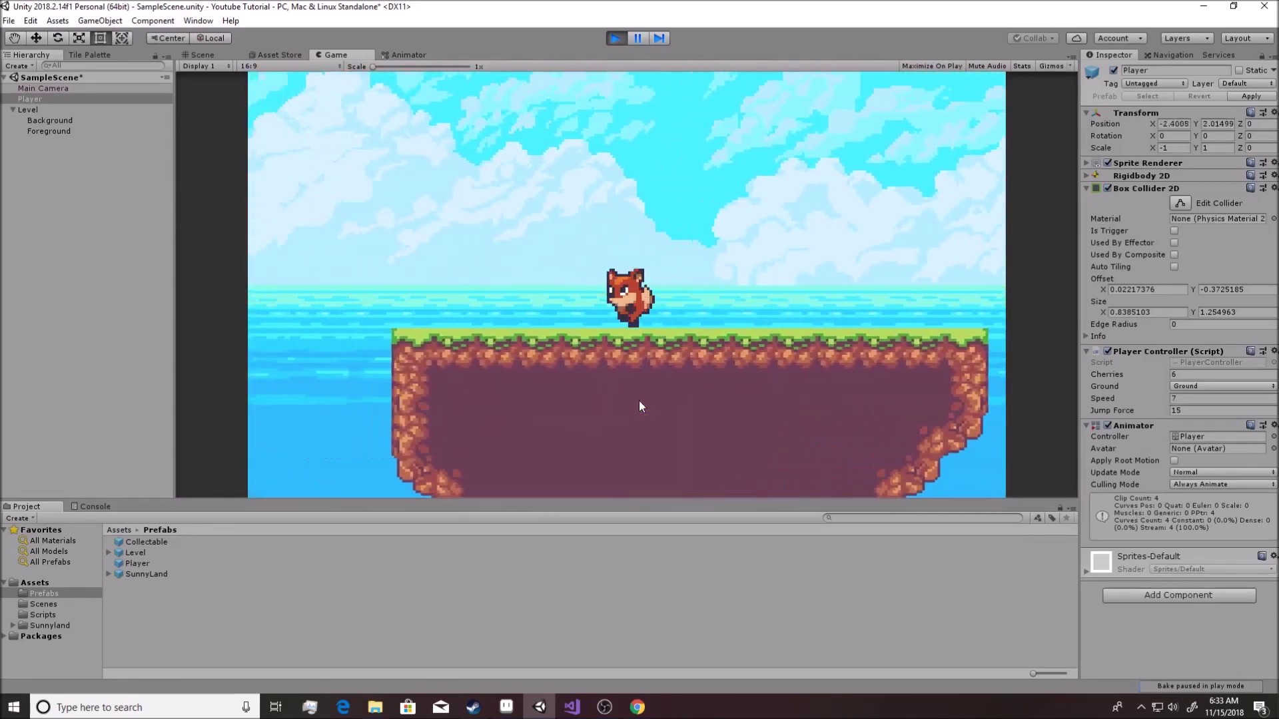
{"action": "key", "text": "space"}
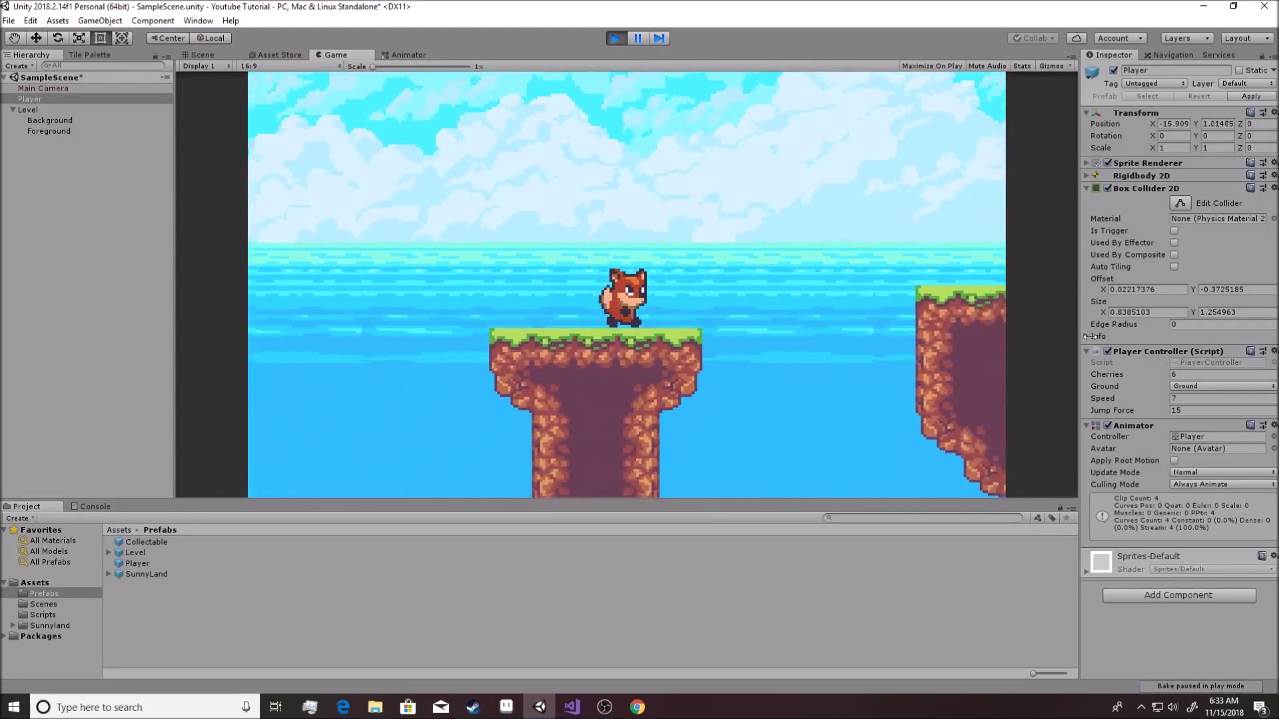
{"action": "key", "text": "Right"}
{"action": "key", "text": "space"}
{"action": "key", "text": "Right"}
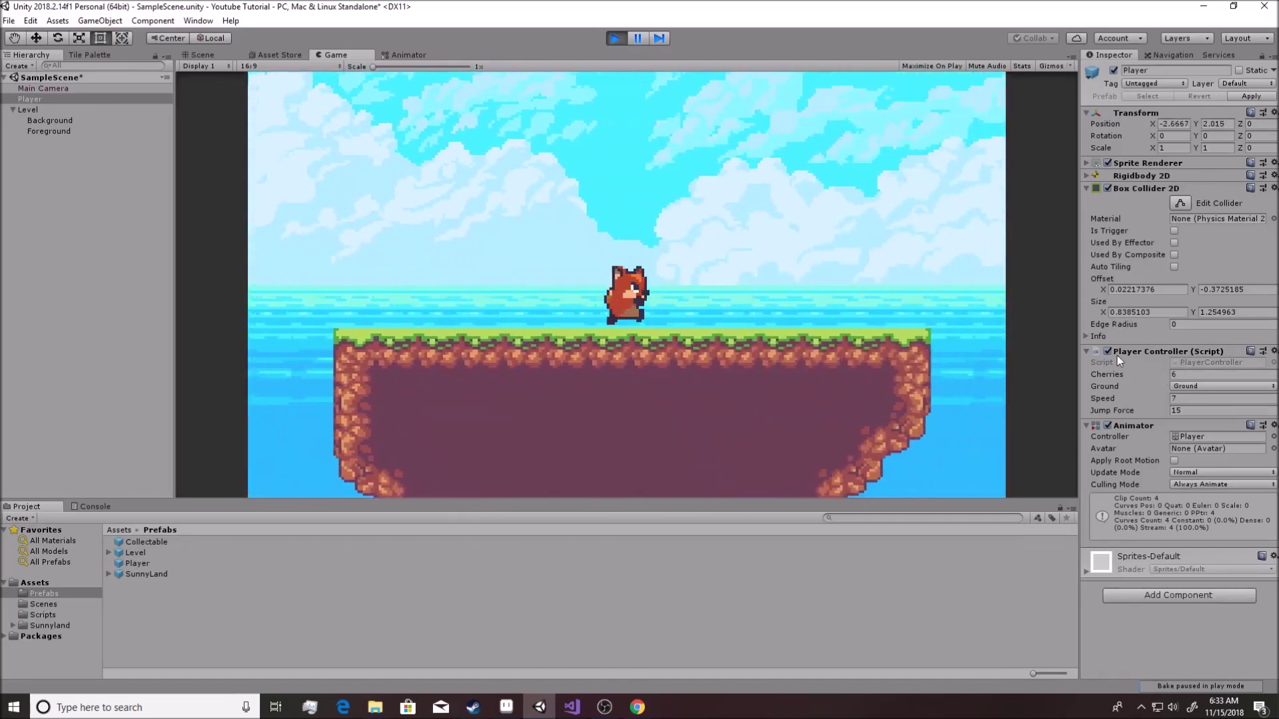
{"action": "key", "text": "space"}
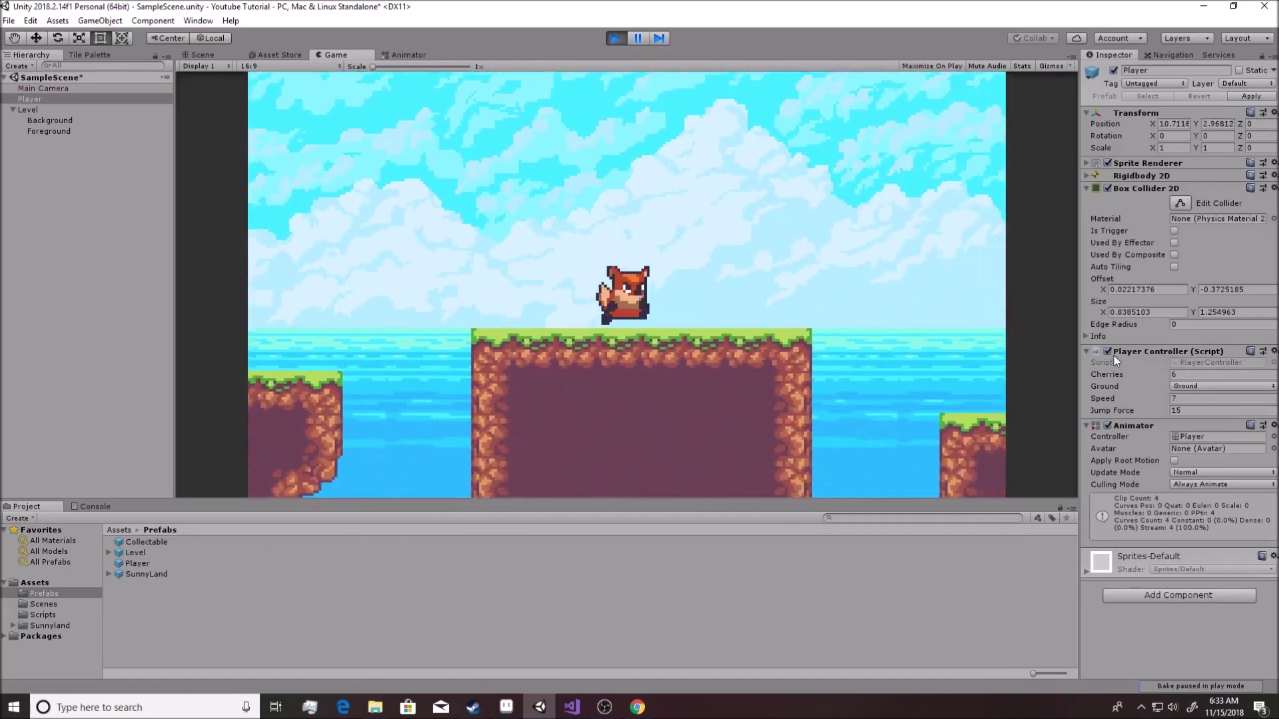
{"action": "key", "text": "space"}
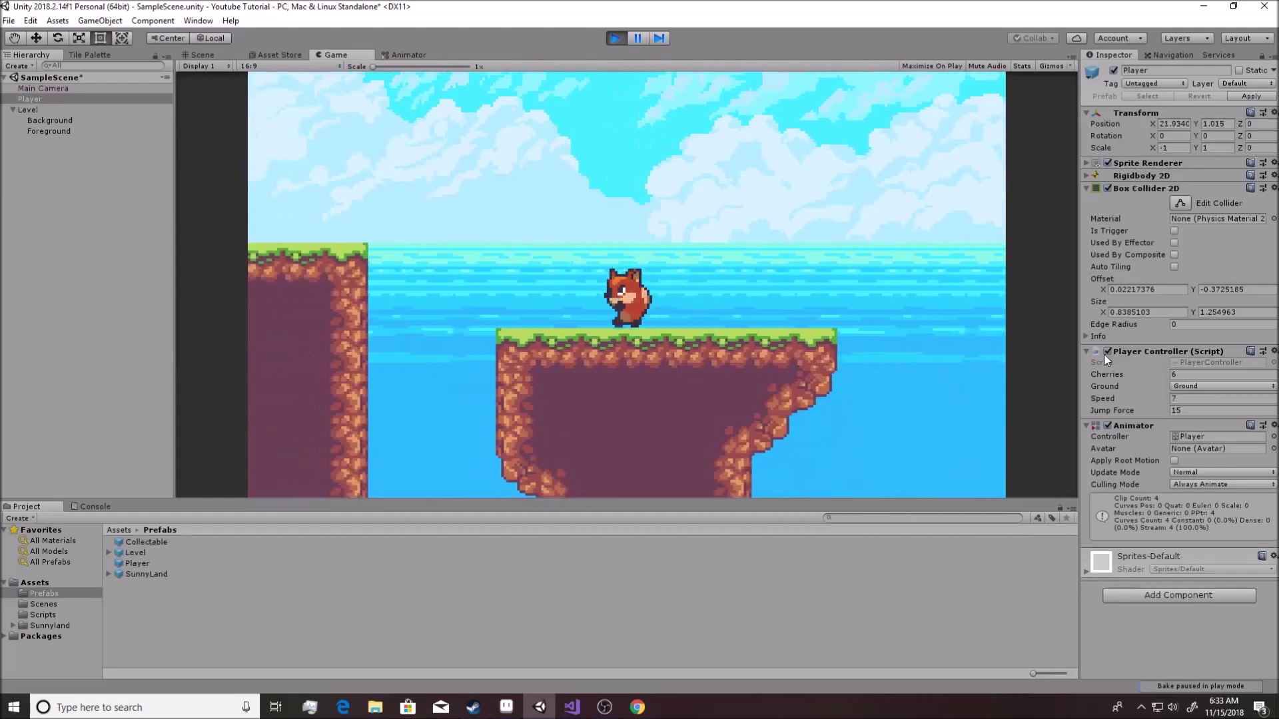
{"action": "key", "text": "Left"}
{"action": "key", "text": "space"}
{"action": "key", "text": "space"}
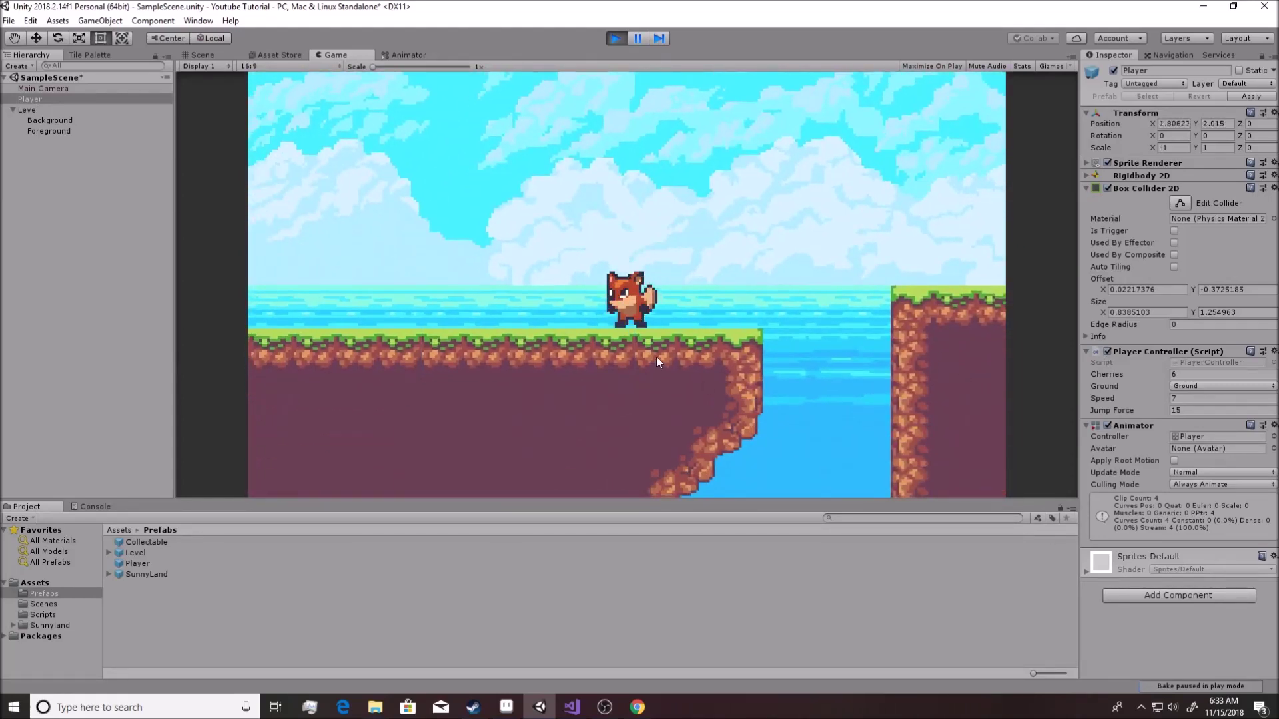
{"action": "left_click", "coordinate": [614, 38]}
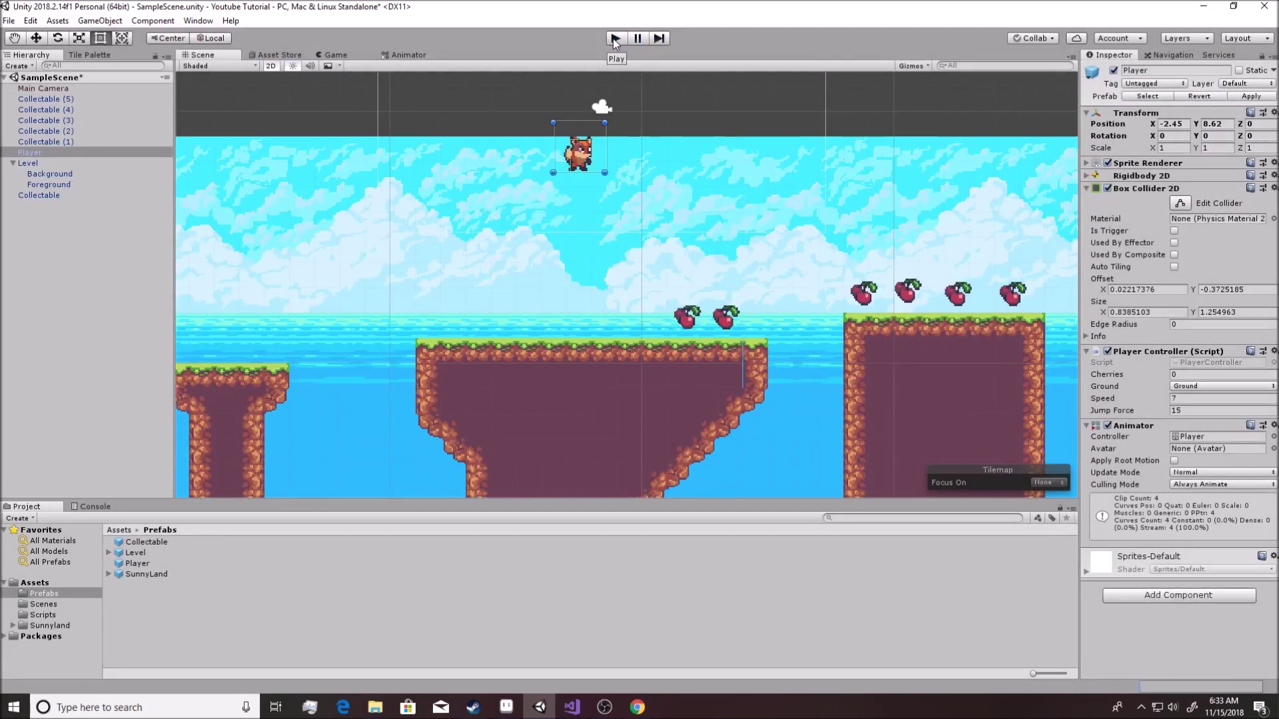